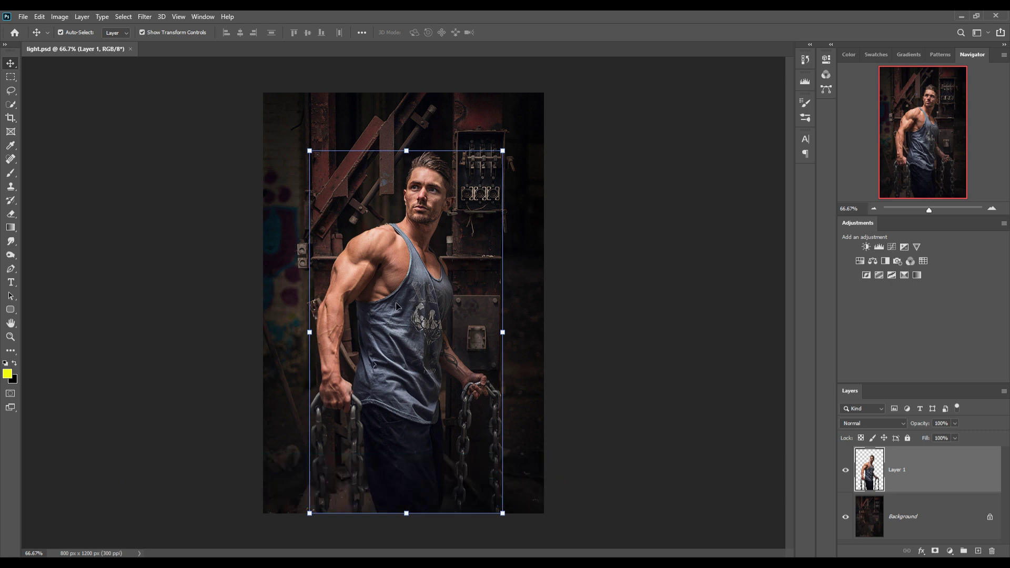
{"action": "left_click", "coordinate": [10, 268]}
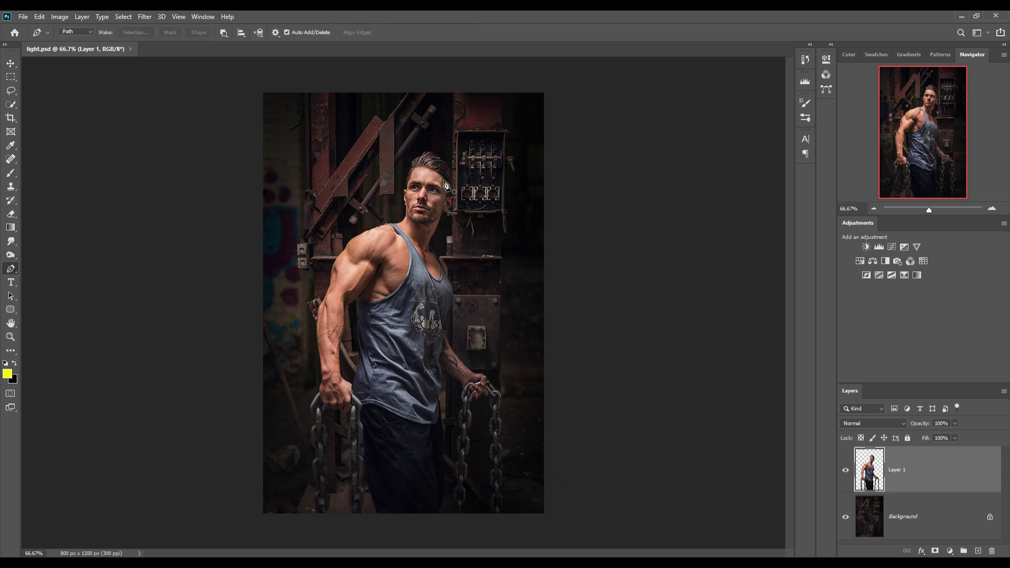
{"action": "left_click", "coordinate": [10, 63]}
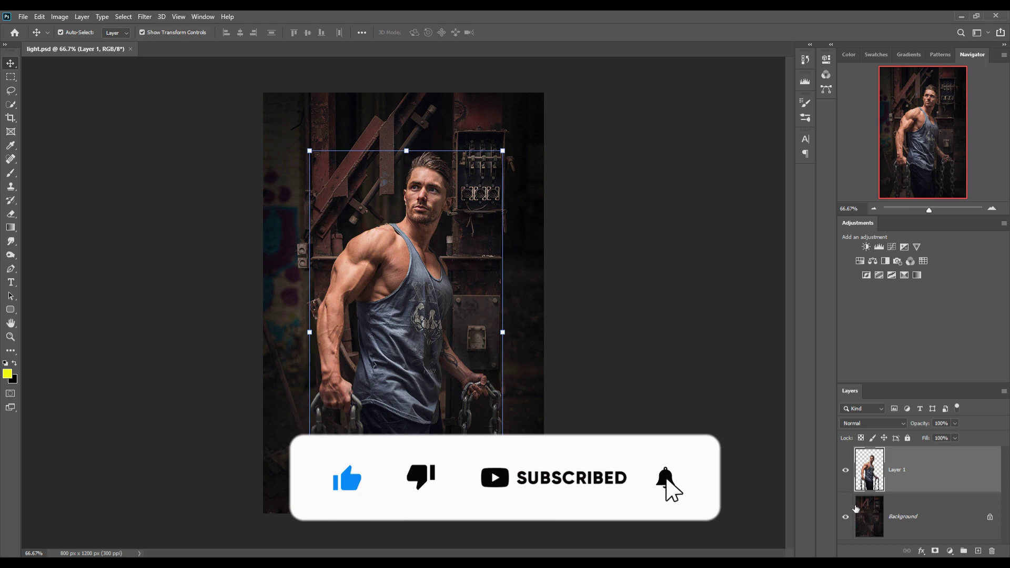
Hide Layer 1 to examine the background without the man, and show the layer again
{"action": "left_click", "coordinate": [846, 470]}
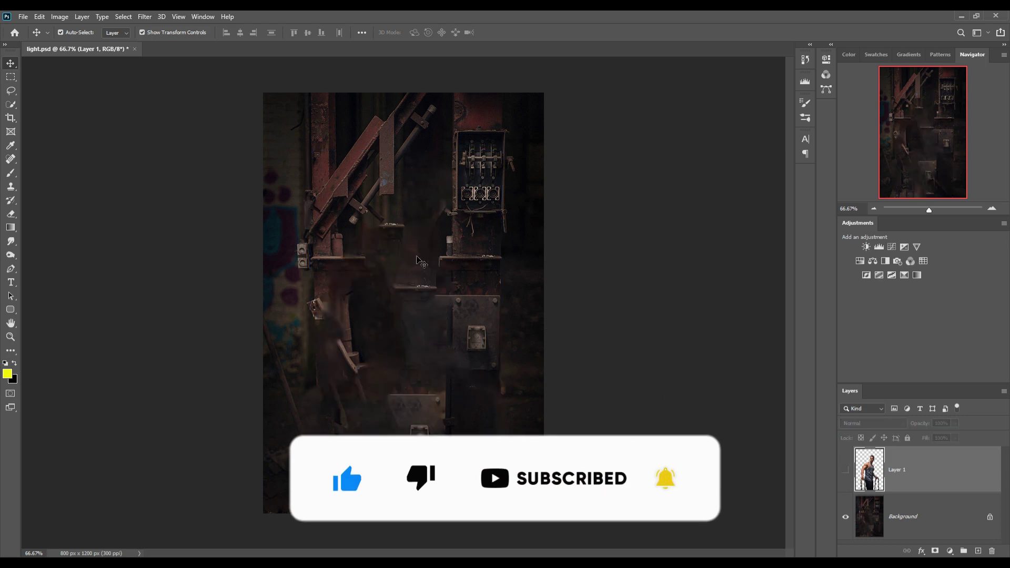
{"action": "left_click", "coordinate": [40, 17]}
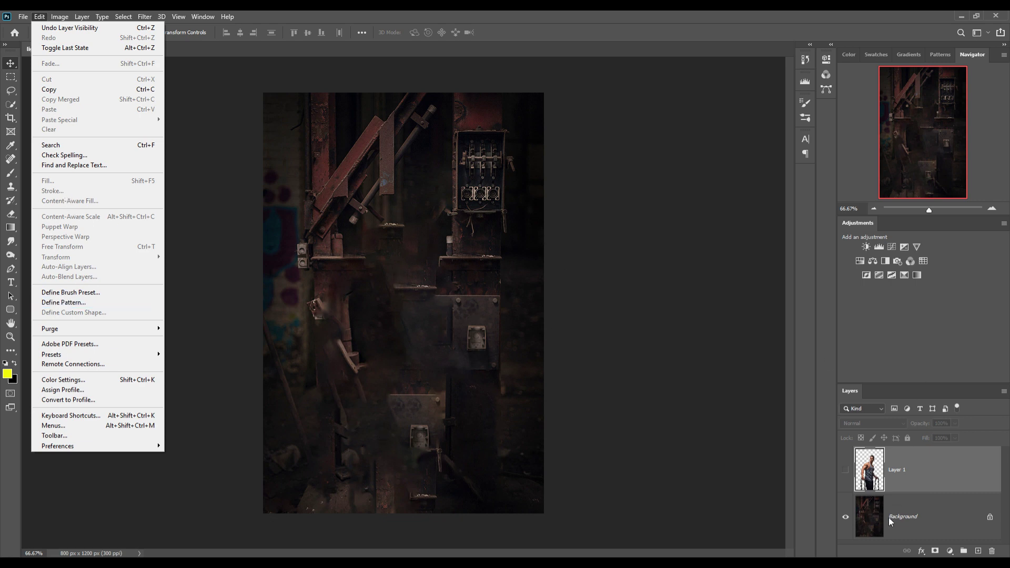
{"action": "left_click", "coordinate": [838, 467]}
{"action": "left_click", "coordinate": [845, 469]}
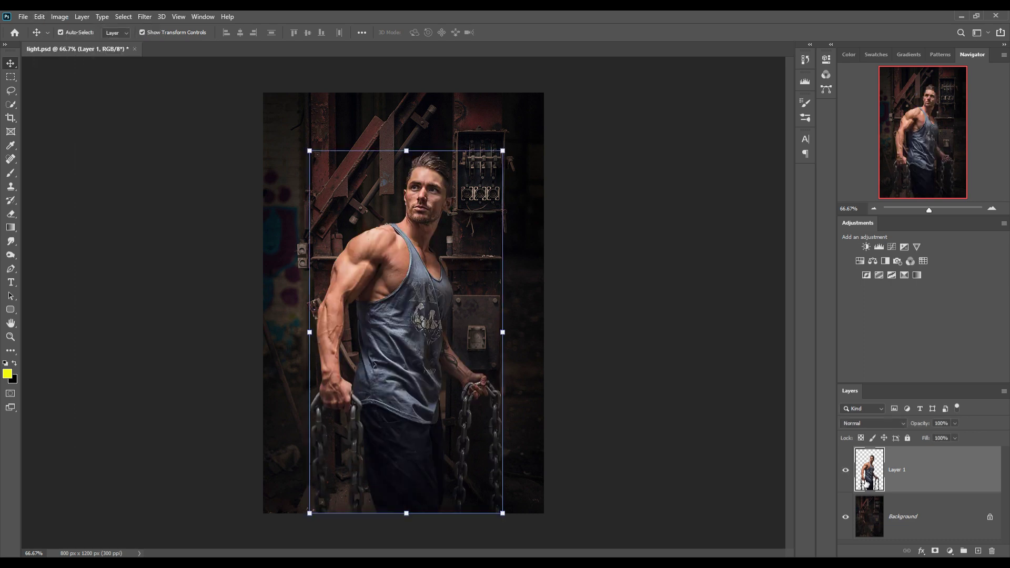
Hide the Background layer and duplicate Layer 1 with the cut-out man
{"action": "left_click", "coordinate": [844, 521]}
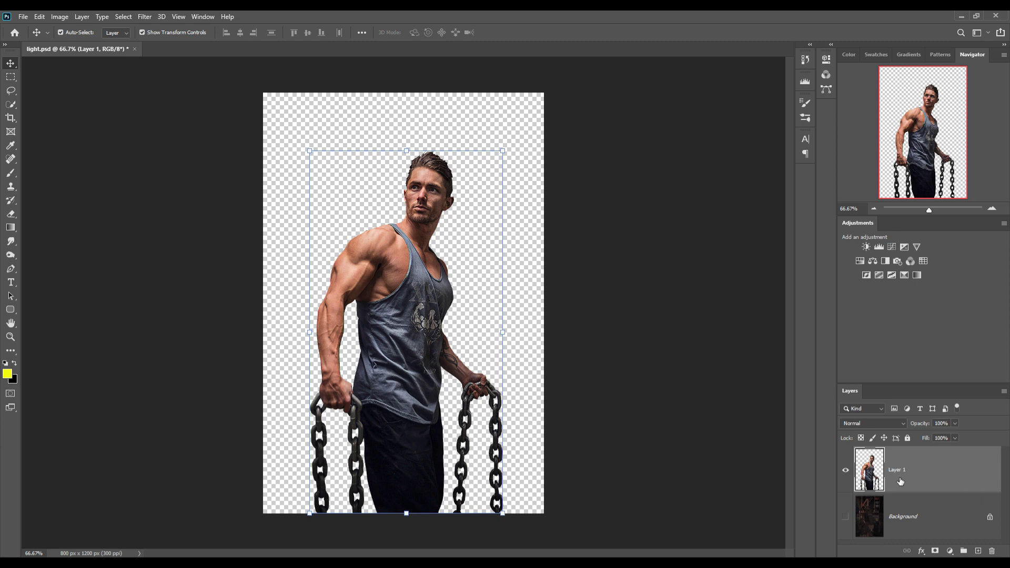
{"action": "right_click", "coordinate": [928, 470]}
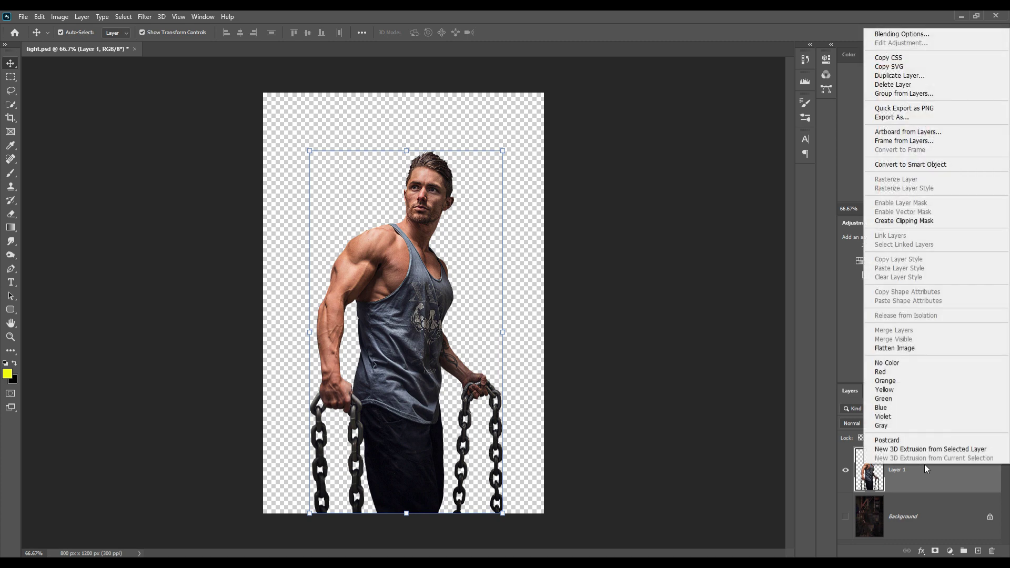
{"action": "left_click", "coordinate": [892, 77]}
{"action": "left_click", "coordinate": [591, 165]}
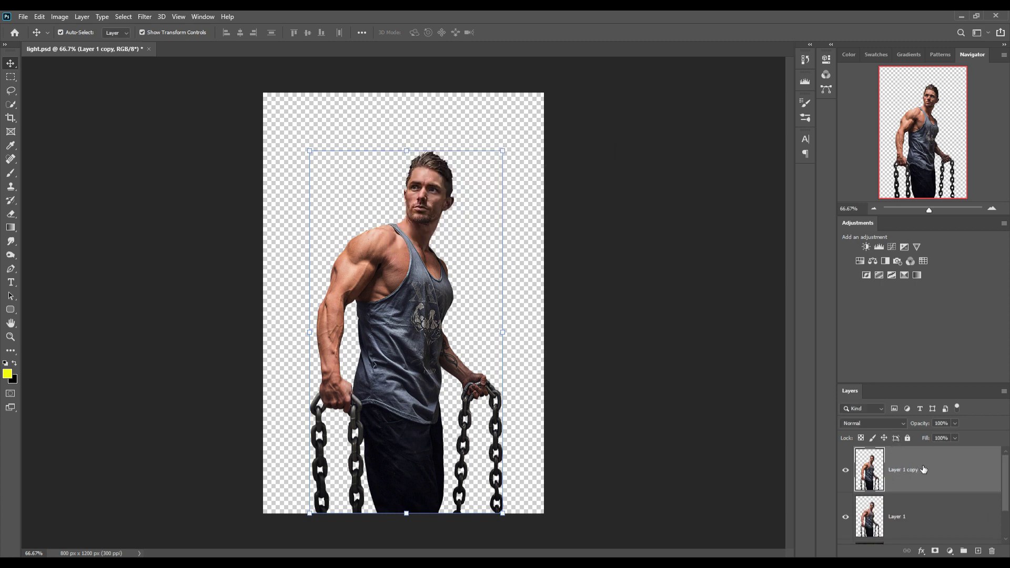
Add a new layer clipped to Layer 1 copy and set its blend mode to Linear Dodge (Add)
{"action": "left_click", "coordinate": [980, 551]}
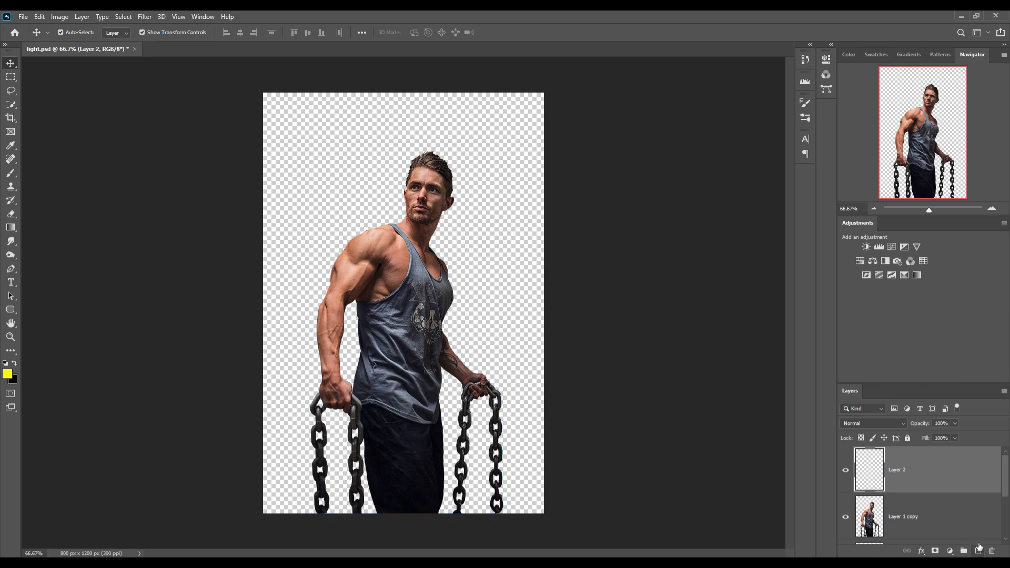
{"action": "right_click", "coordinate": [933, 469]}
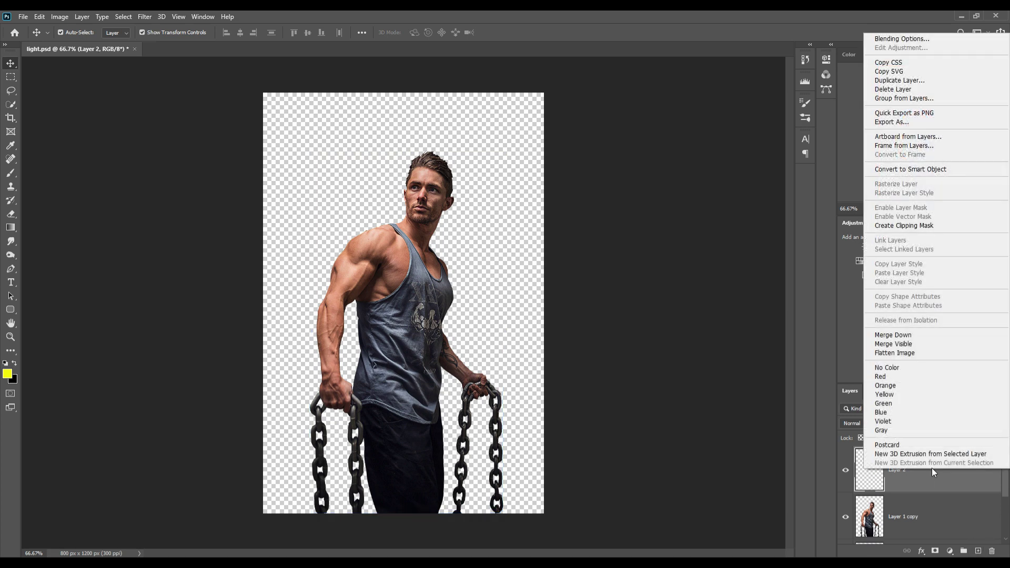
{"action": "left_click", "coordinate": [903, 227]}
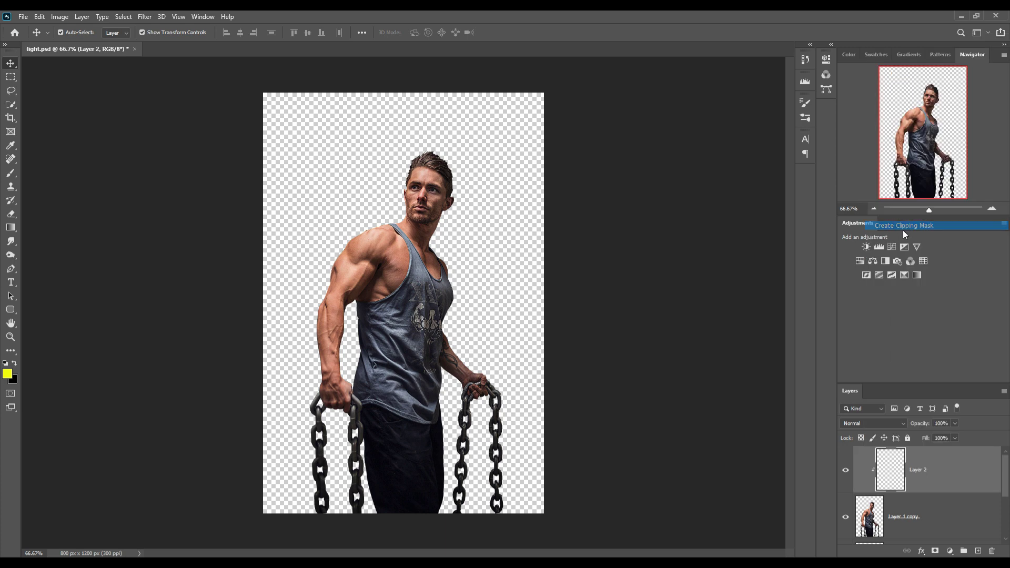
{"action": "left_click", "coordinate": [894, 422]}
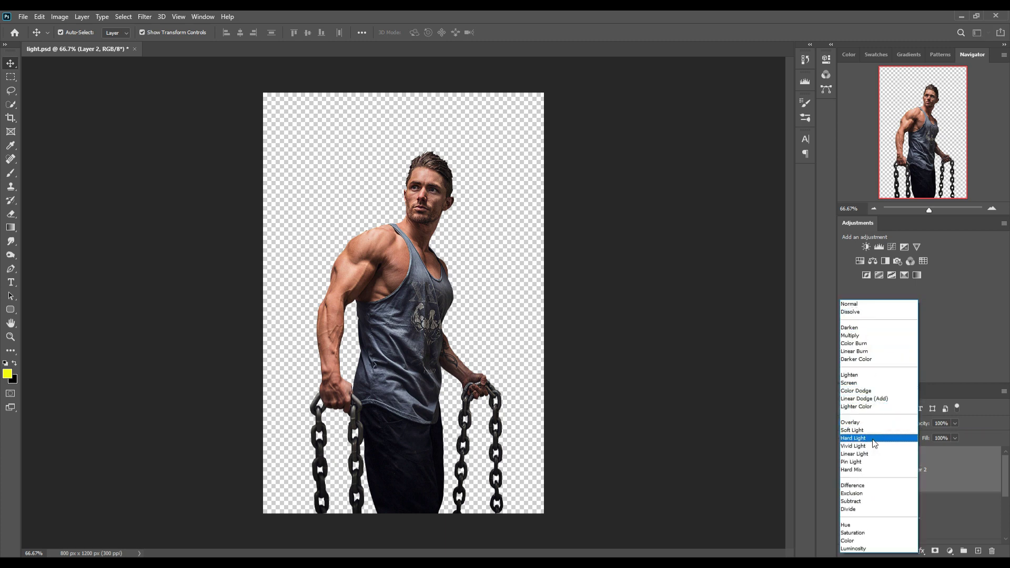
{"action": "left_click", "coordinate": [863, 399]}
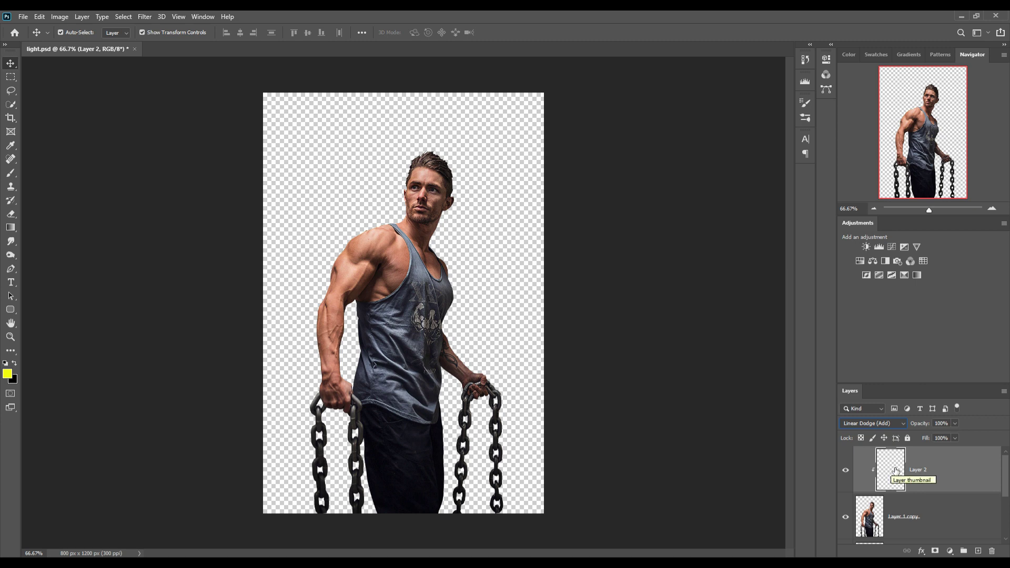
Add a Solid Color fill layer in orange #fc6b00 over the duplicated man
{"action": "left_click", "coordinate": [950, 551]}
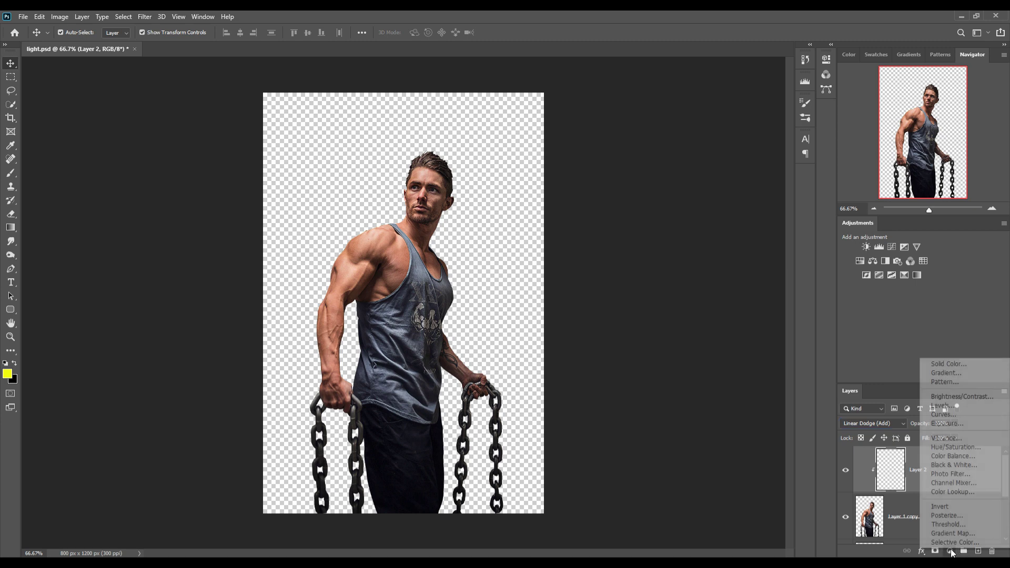
{"action": "left_click", "coordinate": [954, 552]}
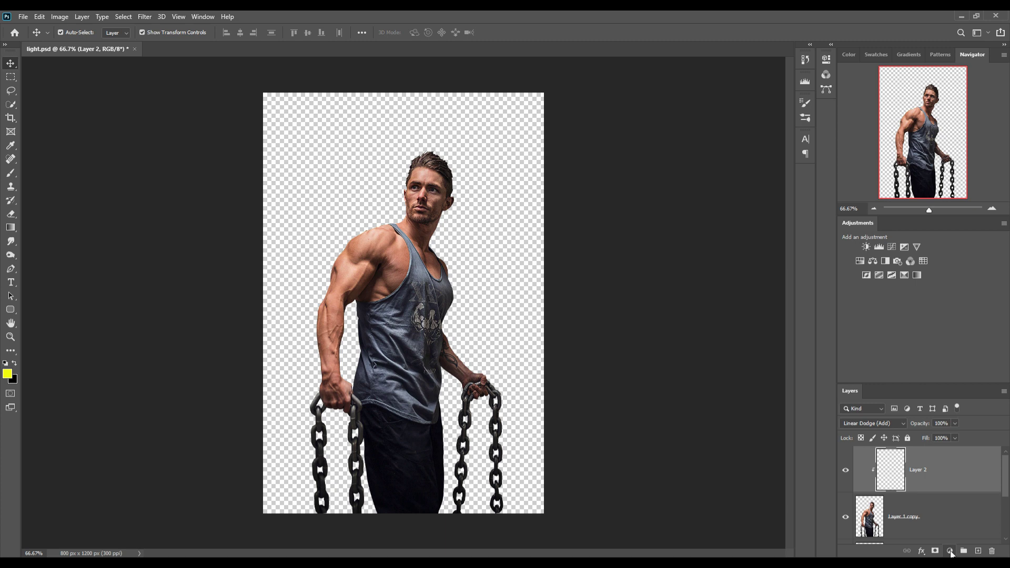
{"action": "left_click", "coordinate": [950, 551]}
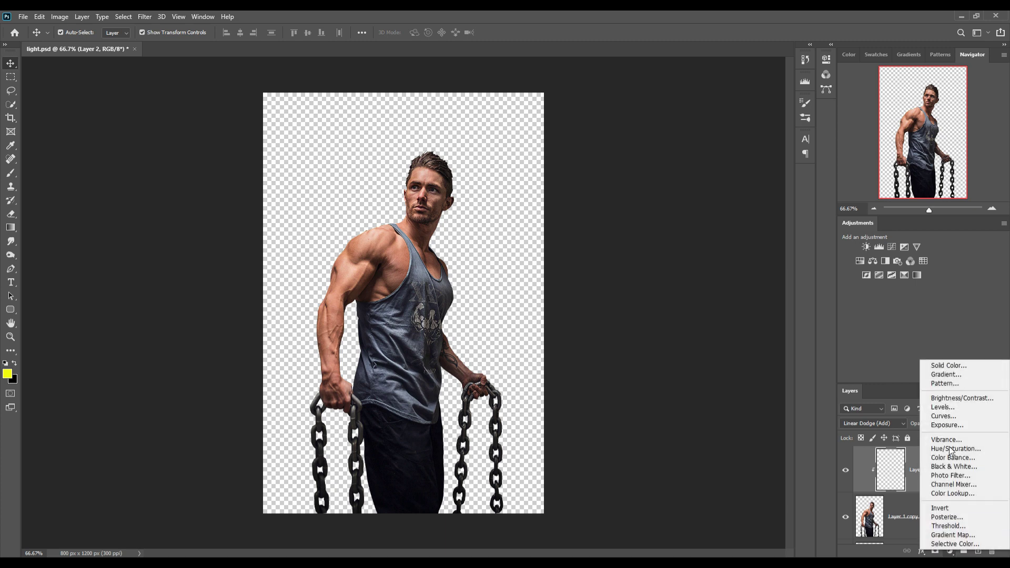
{"action": "left_click", "coordinate": [942, 367]}
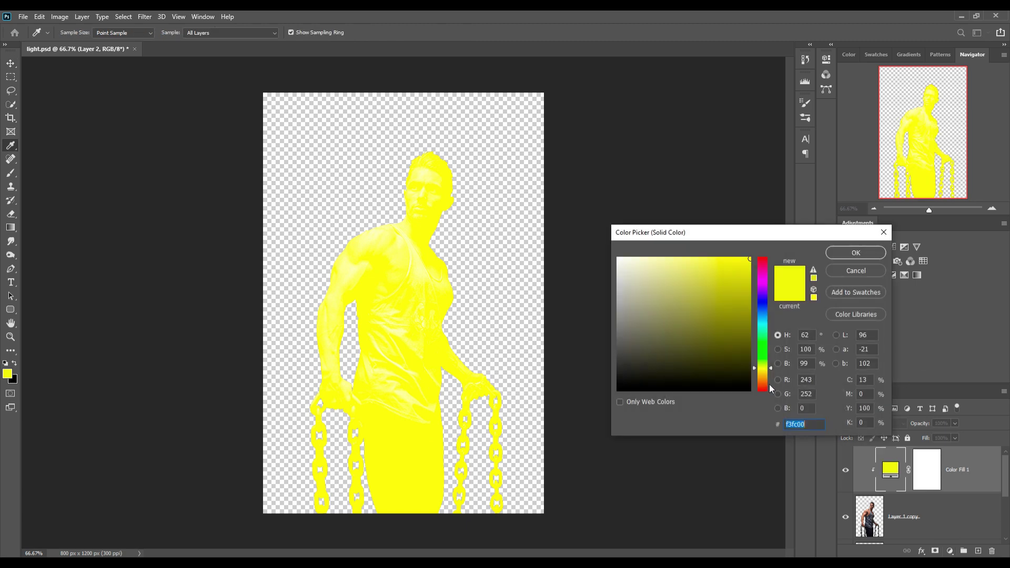
{"action": "left_click_drag", "start_coordinate": [771, 368], "coordinate": [770, 383]}
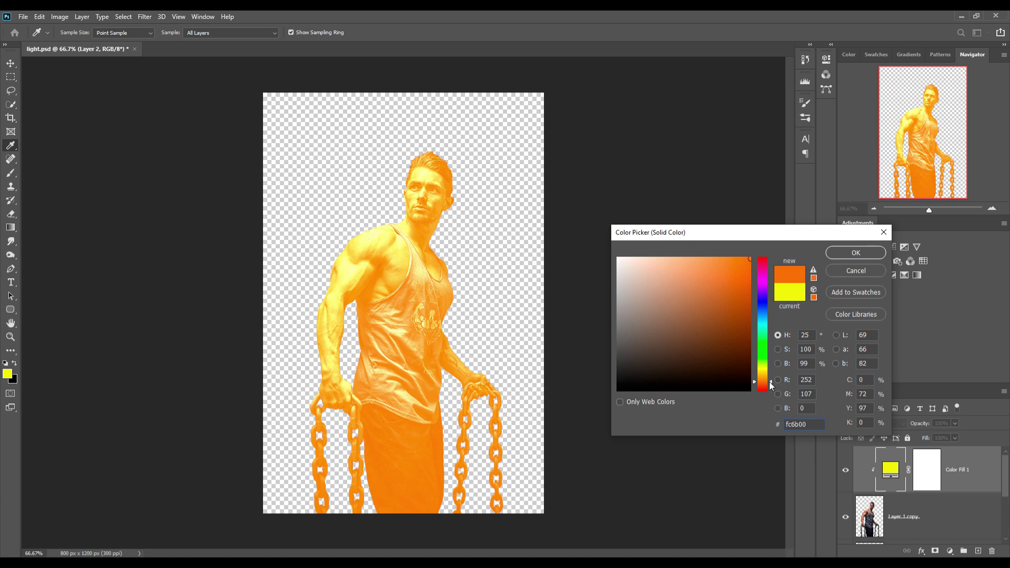
{"action": "left_click", "coordinate": [850, 254]}
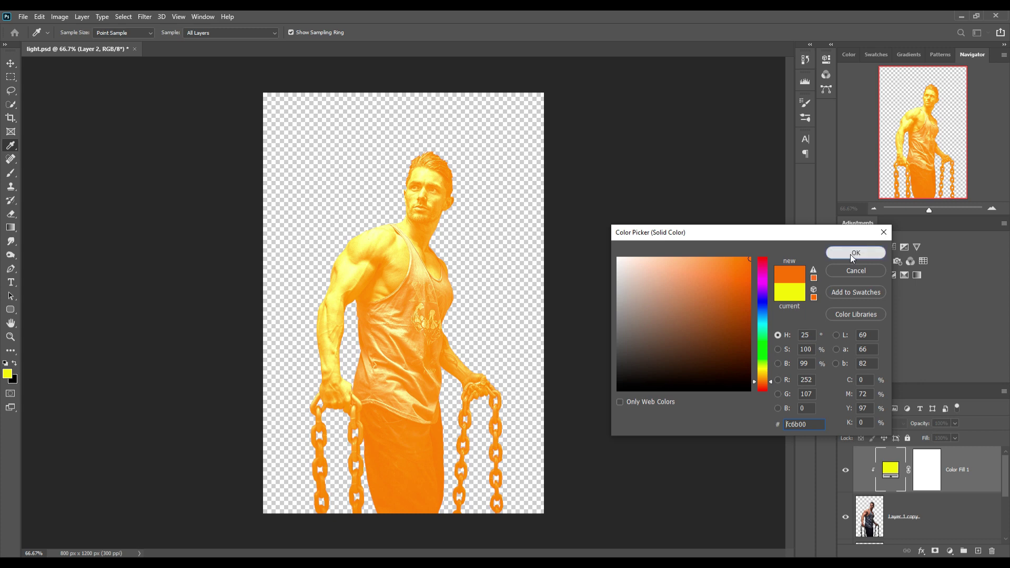
{"action": "left_click", "coordinate": [955, 554]}
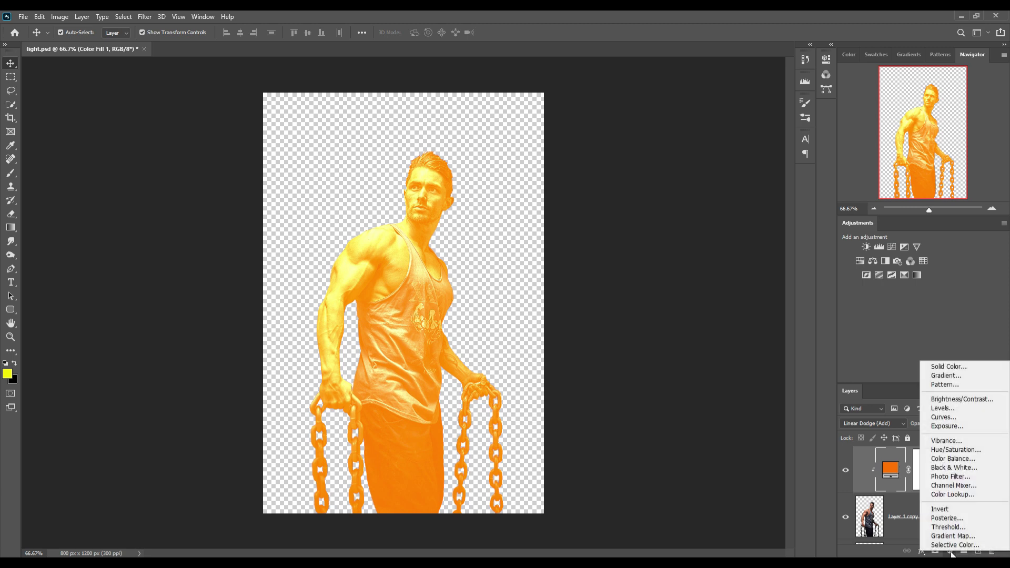
{"action": "left_click", "coordinate": [948, 419]}
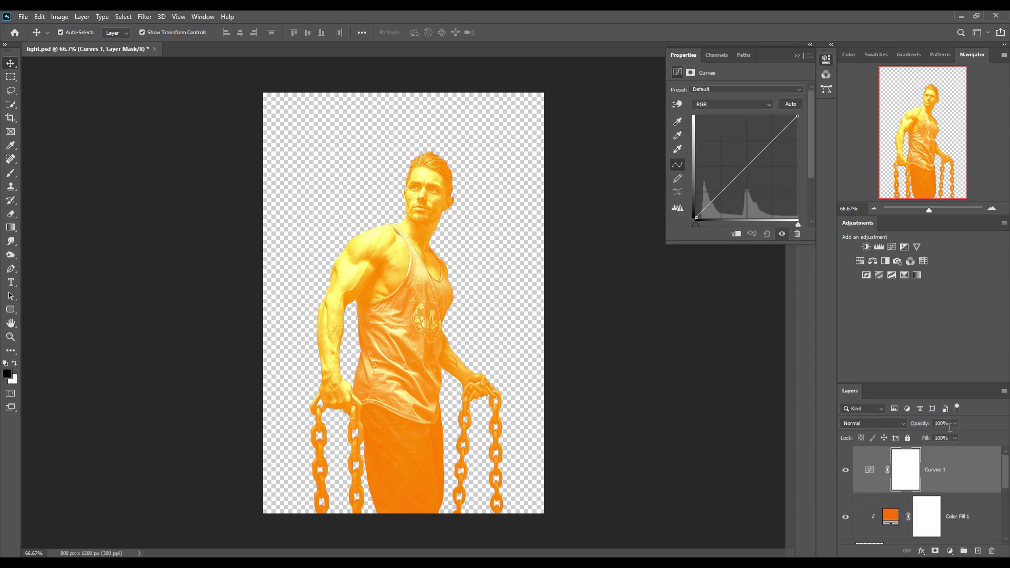
{"action": "left_click", "coordinate": [736, 234]}
{"action": "left_click_drag", "start_coordinate": [750, 172], "coordinate": [784, 103]}
{"action": "left_click", "coordinate": [761, 149]}
{"action": "left_click", "coordinate": [718, 189]}
{"action": "left_click", "coordinate": [783, 103]}
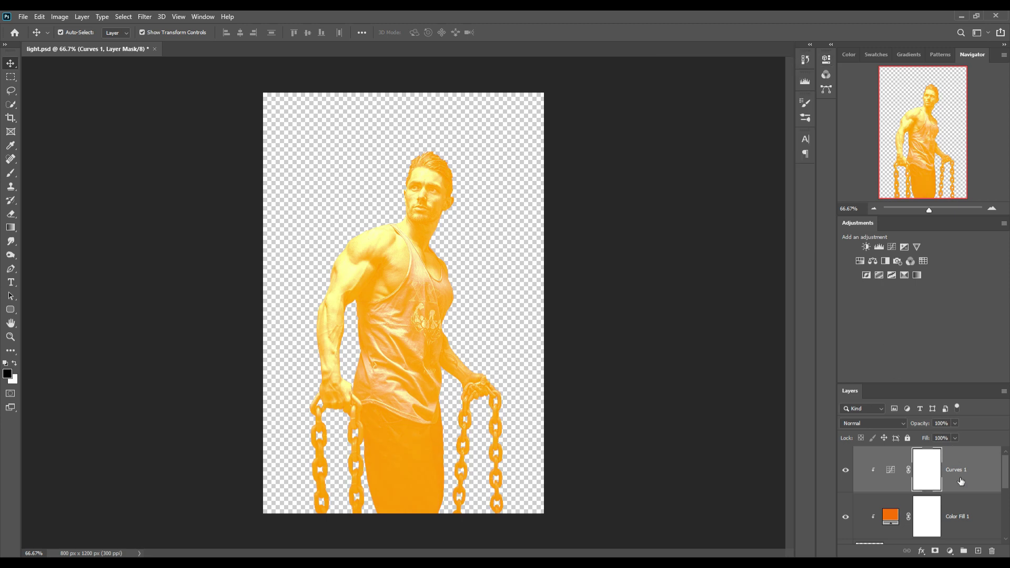
{"action": "left_click", "coordinate": [981, 473]}
{"action": "key", "text": "Delete"}
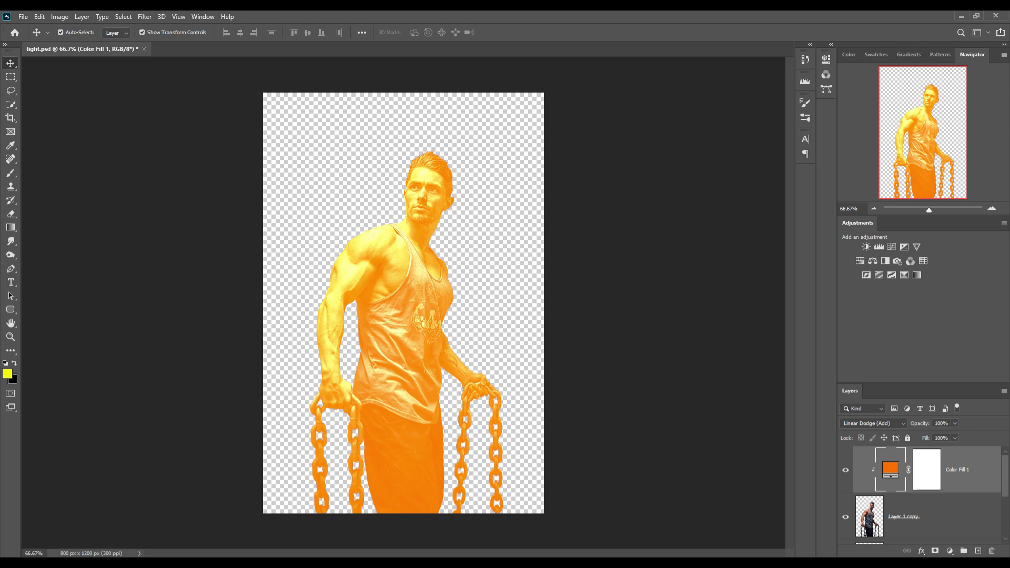
In Color Fill 1's blending options, split the Underlying Layer black slider to 0 / 59
{"action": "right_click", "coordinate": [894, 470]}
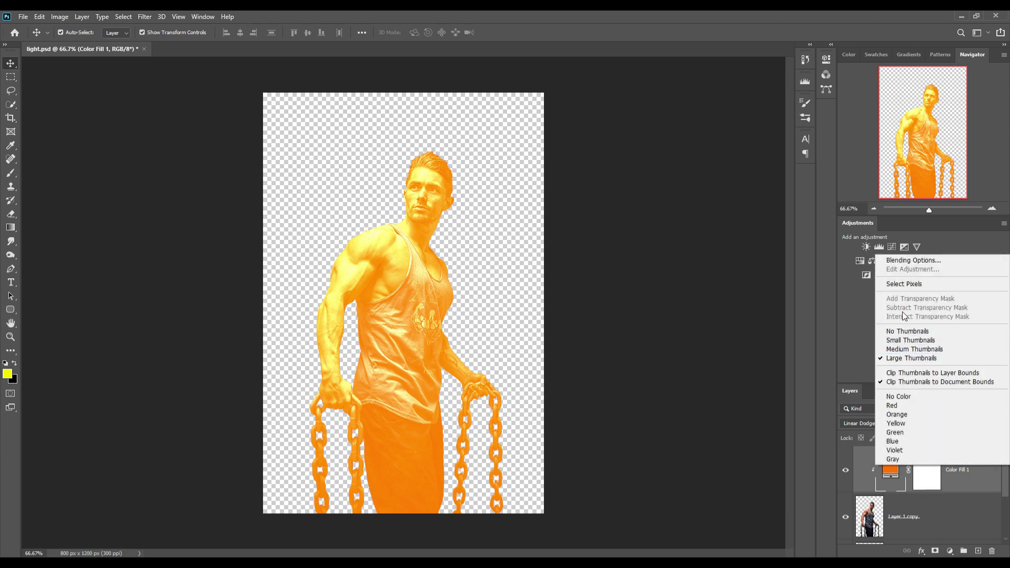
{"action": "left_click", "coordinate": [912, 260]}
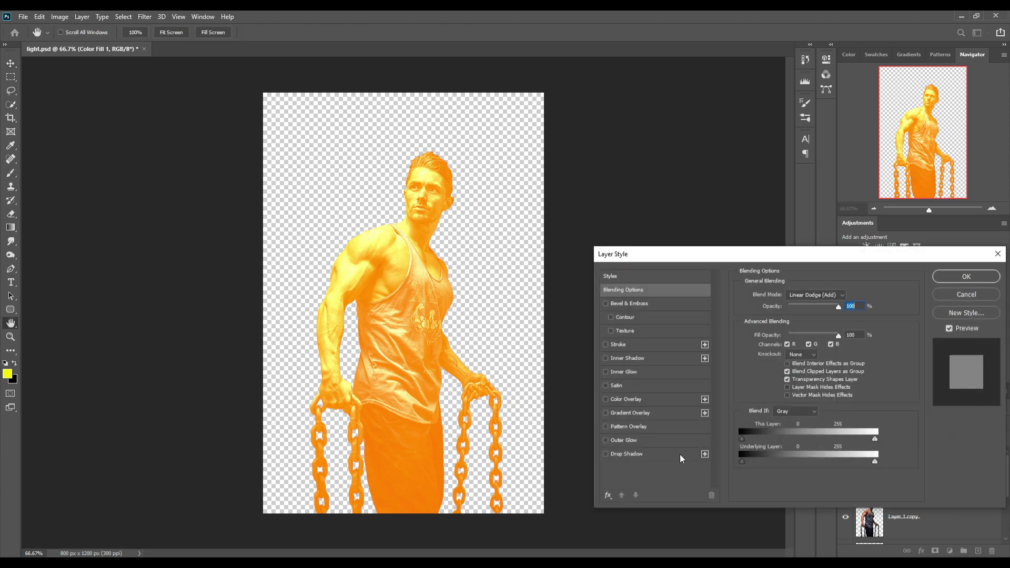
{"action": "key", "text": "alt"}
{"action": "left_click_drag", "start_coordinate": [747, 461], "coordinate": [765, 462]}
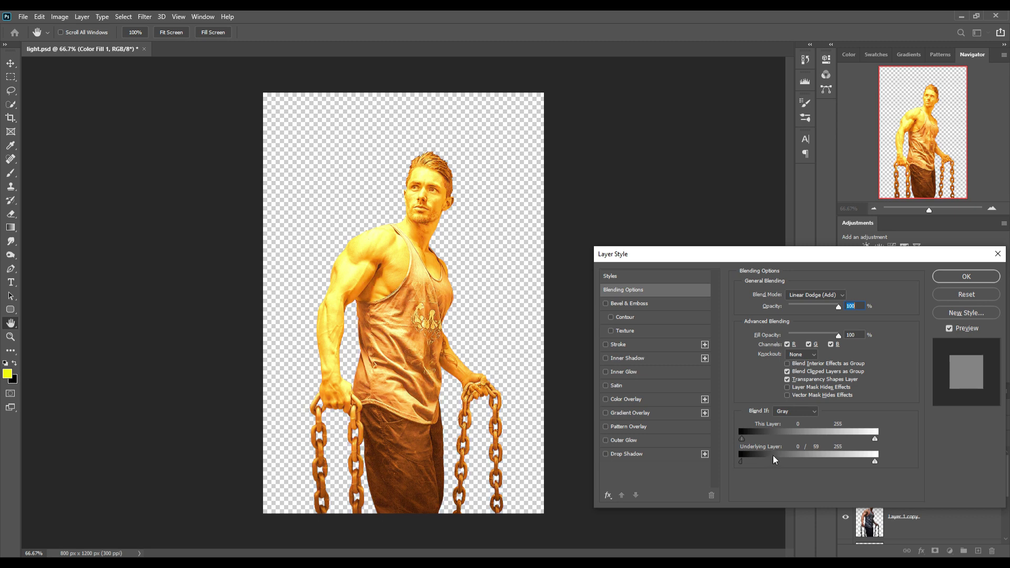
{"action": "left_click", "coordinate": [944, 279]}
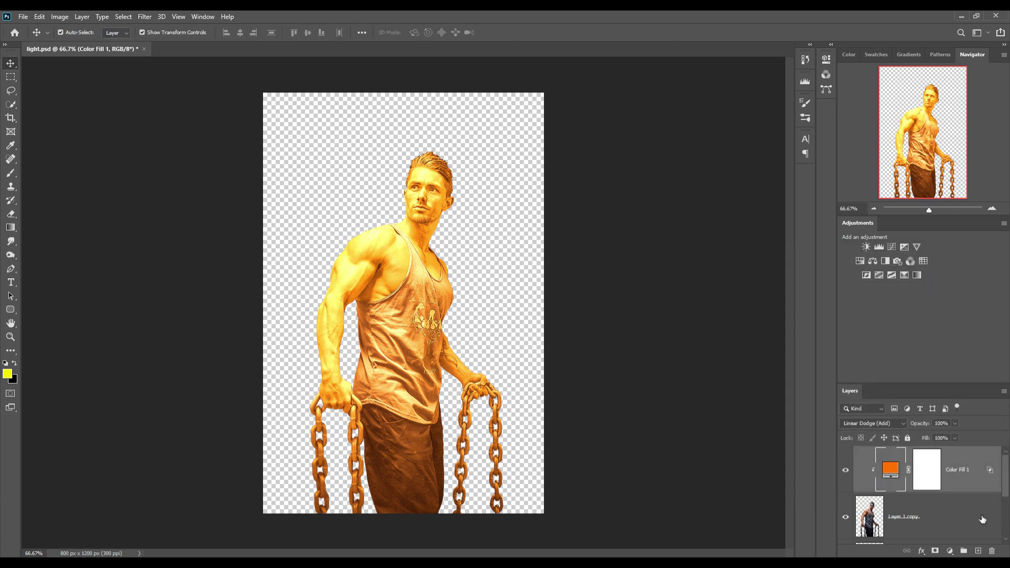
Invert the Color Fill 1 mask to black and paint white with a size 45 brush over the inner chain beside the trousers
{"action": "left_click", "coordinate": [941, 482]}
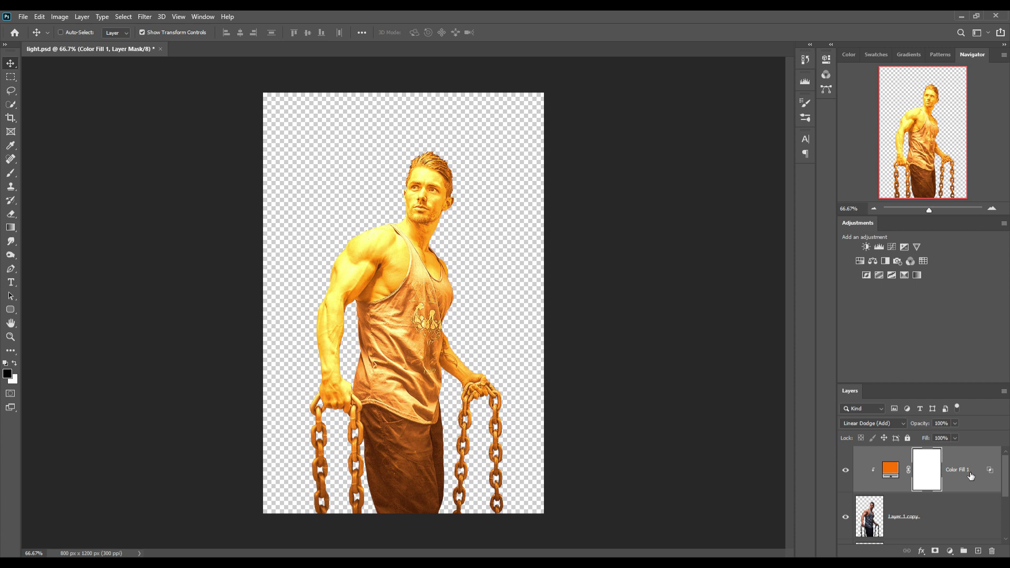
{"action": "key", "text": "ctrl+i"}
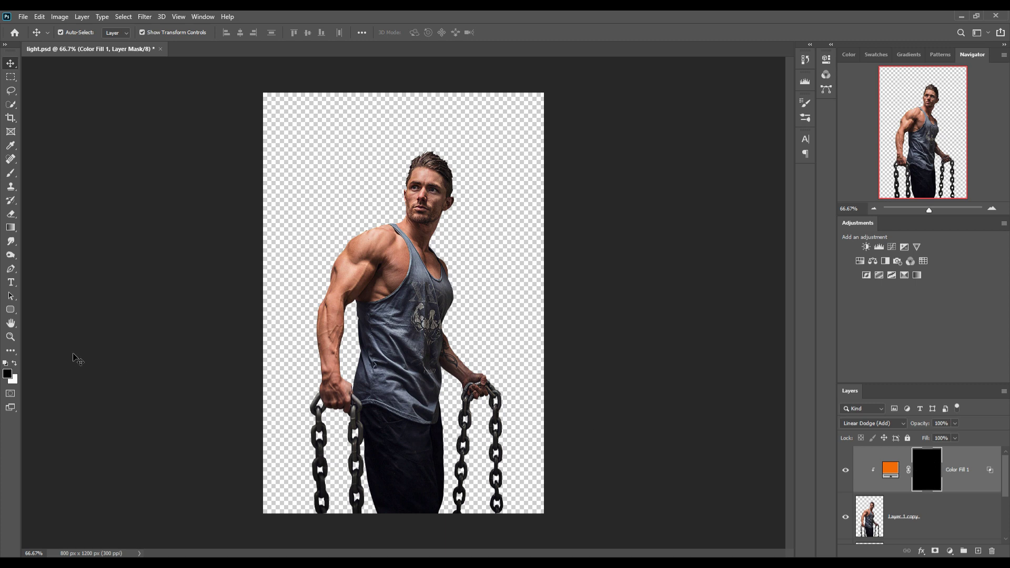
{"action": "left_click", "coordinate": [14, 364]}
{"action": "left_click", "coordinate": [11, 174]}
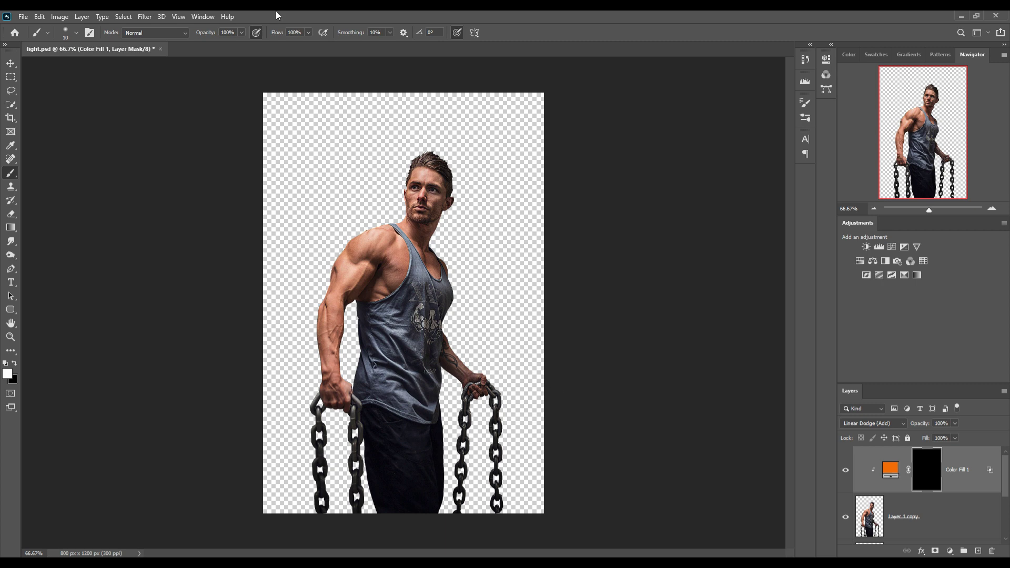
{"action": "left_click", "coordinate": [241, 32]}
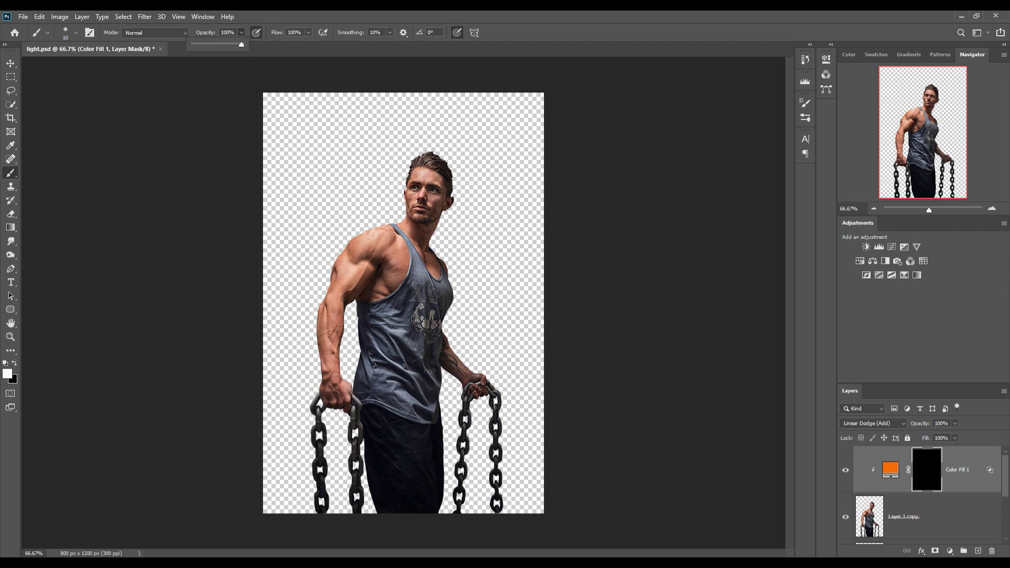
{"action": "key", "text": "bracketright"}
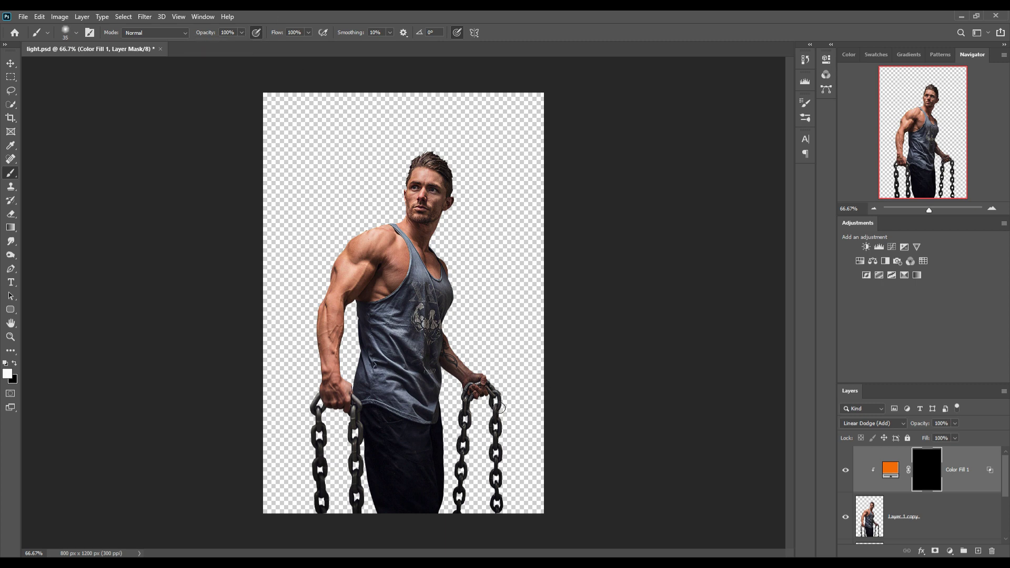
{"action": "key", "text": "ctrl+plus"}
{"action": "key", "text": "ctrl+plus"}
{"action": "key", "text": "ctrl+plus"}
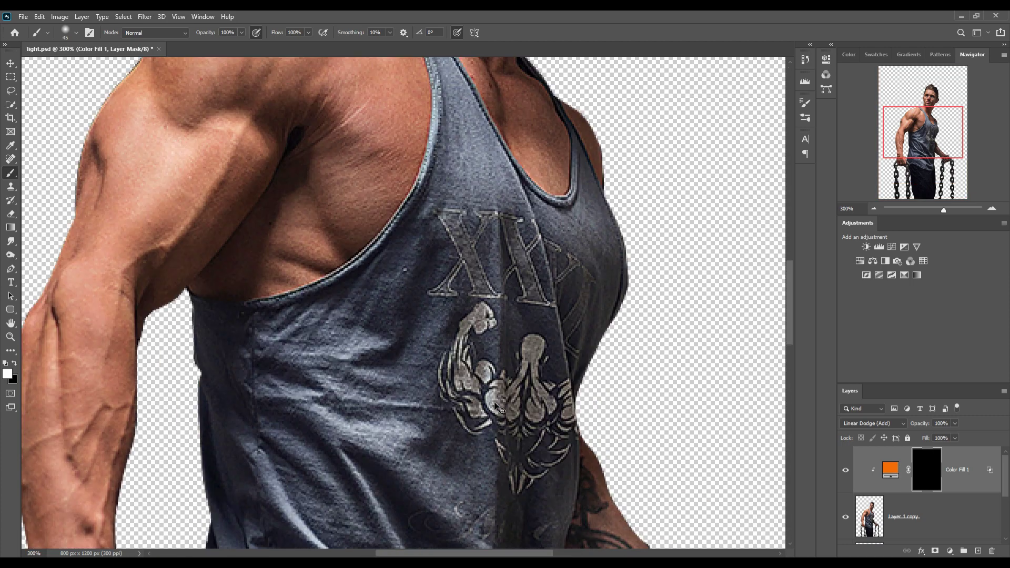
{"action": "mouse_move", "coordinate": [609, 448]}
{"action": "left_mouse_down"}
{"action": "mouse_move", "coordinate": [559, 137]}
{"action": "mouse_move", "coordinate": [545, 94]}
{"action": "mouse_move", "coordinate": [477, 1]}
{"action": "left_mouse_up"}
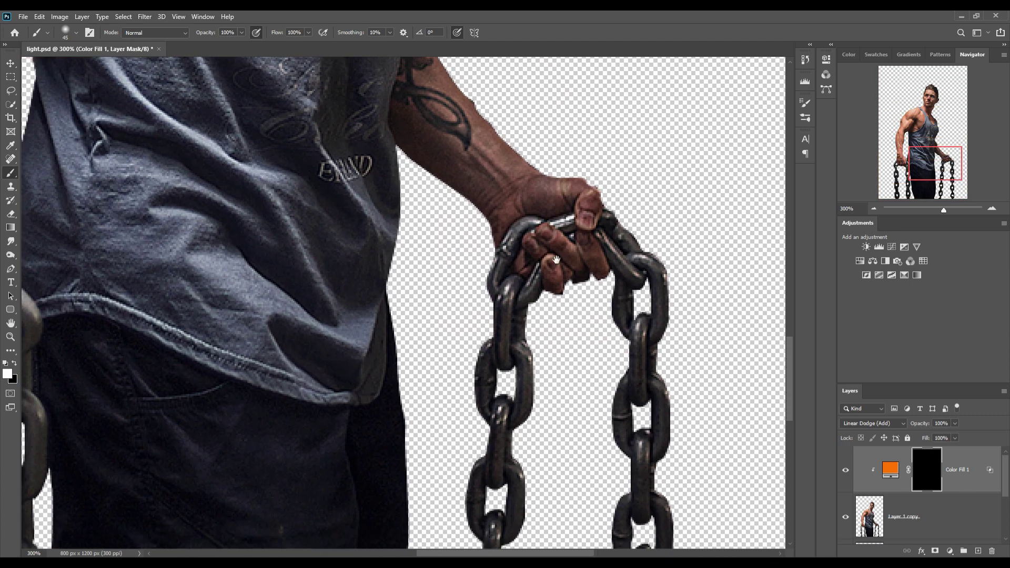
{"action": "left_click_drag", "start_coordinate": [504, 323], "coordinate": [502, 405]}
{"action": "mouse_move", "coordinate": [531, 453]}
{"action": "left_mouse_down"}
{"action": "mouse_move", "coordinate": [512, 544]}
{"action": "mouse_move", "coordinate": [517, 513]}
{"action": "mouse_move", "coordinate": [528, 513]}
{"action": "mouse_move", "coordinate": [500, 270]}
{"action": "mouse_move", "coordinate": [518, 301]}
{"action": "mouse_move", "coordinate": [518, 283]}
{"action": "mouse_move", "coordinate": [499, 473]}
{"action": "mouse_move", "coordinate": [498, 375]}
{"action": "mouse_move", "coordinate": [499, 469]}
{"action": "mouse_move", "coordinate": [483, 451]}
{"action": "mouse_move", "coordinate": [484, 264]}
{"action": "mouse_move", "coordinate": [498, 395]}
{"action": "mouse_move", "coordinate": [475, 435]}
{"action": "left_mouse_up"}
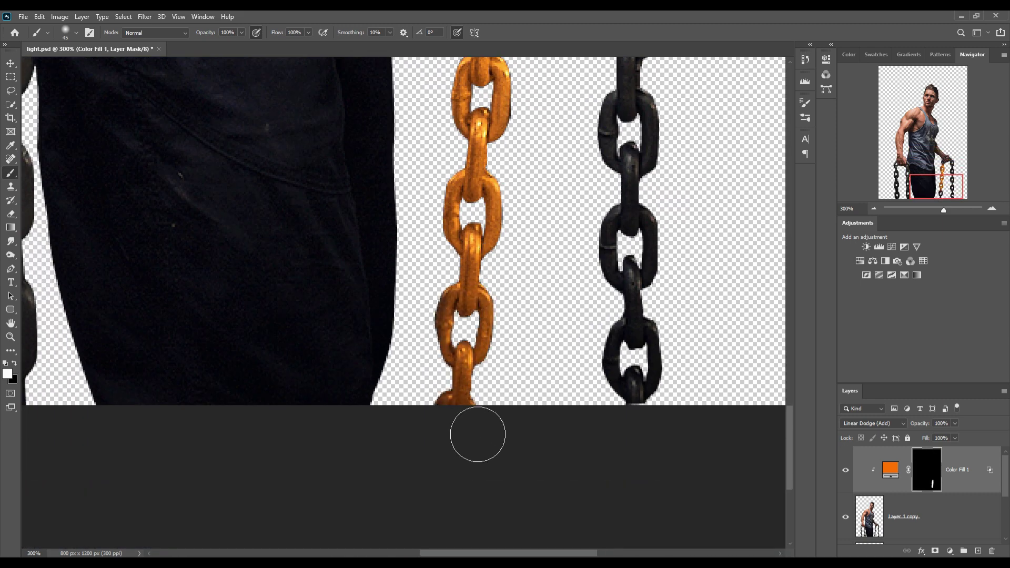
Paint the Color Fill 1 mask white over the outer chain's lower links, and show the Background layer with Layer 1 hidden
{"action": "mouse_move", "coordinate": [672, 372]}
{"action": "left_mouse_down"}
{"action": "mouse_move", "coordinate": [635, 410]}
{"action": "mouse_move", "coordinate": [649, 342]}
{"action": "mouse_move", "coordinate": [645, 270]}
{"action": "mouse_move", "coordinate": [672, 214]}
{"action": "mouse_move", "coordinate": [671, 255]}
{"action": "left_mouse_up"}
{"action": "scroll", "coordinate": [892, 479], "scroll_direction": "down", "scroll_amount": 3}
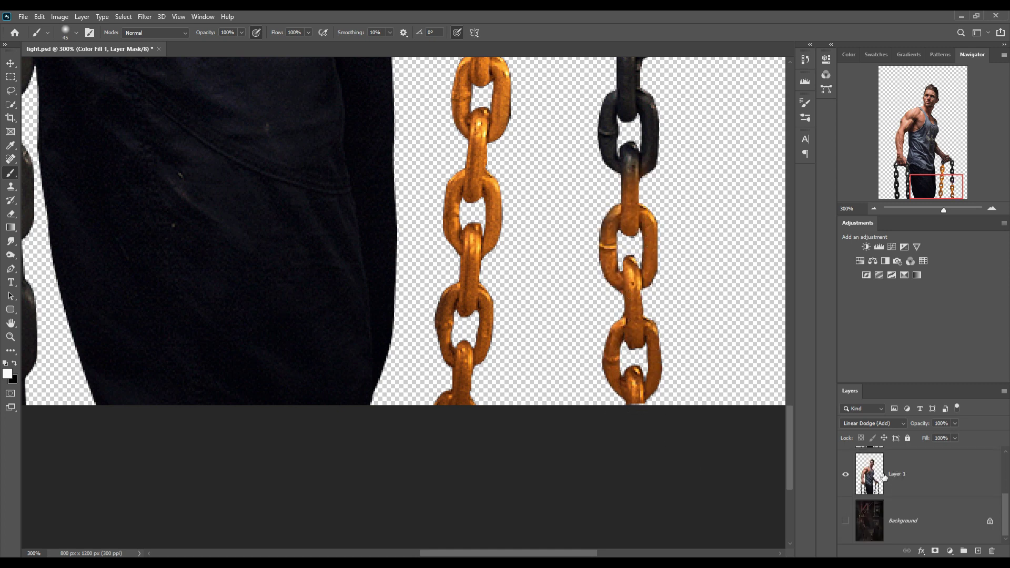
{"action": "left_click", "coordinate": [845, 520]}
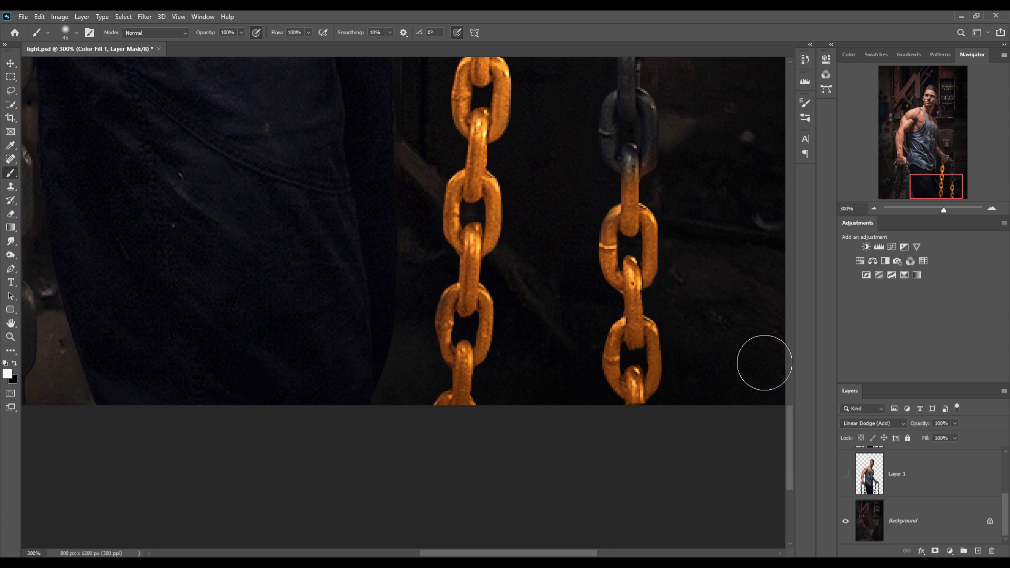
Paint white on the Color Fill 1 mask along the outer chain's upper links, up to just below the fist
{"action": "scroll", "coordinate": [660, 352], "scroll_direction": "up", "scroll_amount": 4}
{"action": "mouse_move", "coordinate": [637, 374]}
{"action": "left_mouse_down"}
{"action": "mouse_move", "coordinate": [638, 232]}
{"action": "mouse_move", "coordinate": [652, 203]}
{"action": "mouse_move", "coordinate": [615, 152]}
{"action": "left_mouse_up"}
{"action": "left_click_drag", "start_coordinate": [612, 189], "coordinate": [629, 332]}
{"action": "mouse_move", "coordinate": [654, 299]}
{"action": "left_mouse_down"}
{"action": "mouse_move", "coordinate": [673, 229]}
{"action": "mouse_move", "coordinate": [654, 247]}
{"action": "left_mouse_up"}
Reduce the brush to size 10 and smaller and paint the mask white over the chain links around and between the fingers
{"action": "key", "text": "bracketleft"}
{"action": "key", "text": "bracketleft"}
{"action": "key", "text": "bracketleft"}
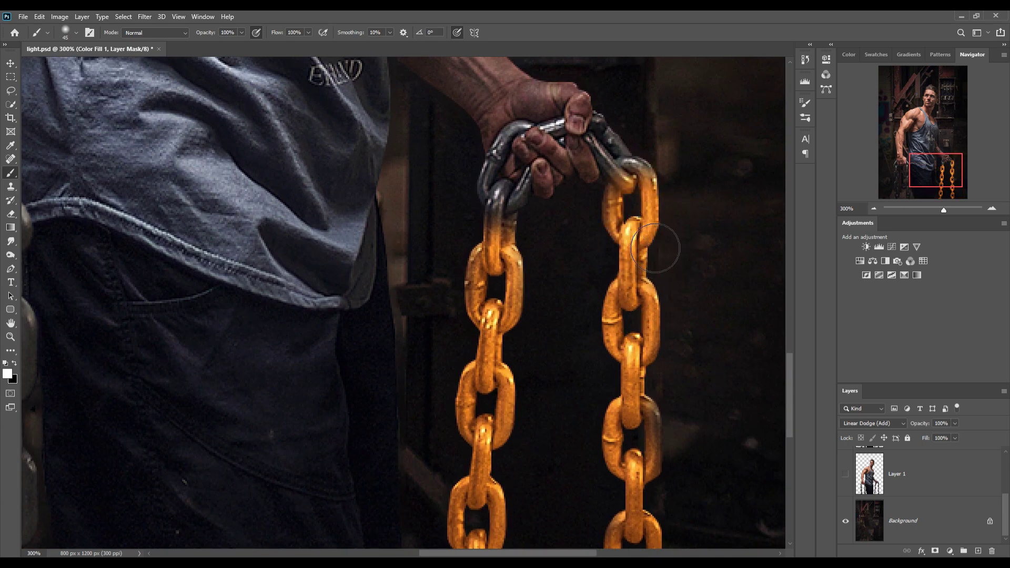
{"action": "mouse_move", "coordinate": [646, 185]}
{"action": "left_mouse_down"}
{"action": "mouse_move", "coordinate": [626, 162]}
{"action": "mouse_move", "coordinate": [632, 185]}
{"action": "mouse_move", "coordinate": [605, 124]}
{"action": "mouse_move", "coordinate": [607, 150]}
{"action": "left_mouse_up"}
{"action": "key", "text": "bracketleft"}
{"action": "key", "text": "bracketleft"}
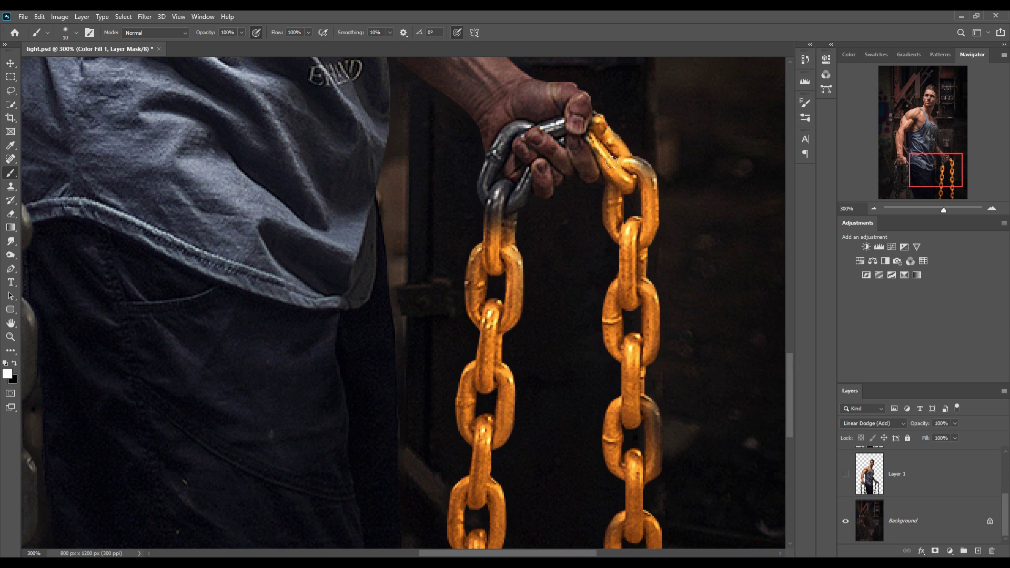
{"action": "left_click_drag", "start_coordinate": [559, 132], "coordinate": [550, 133]}
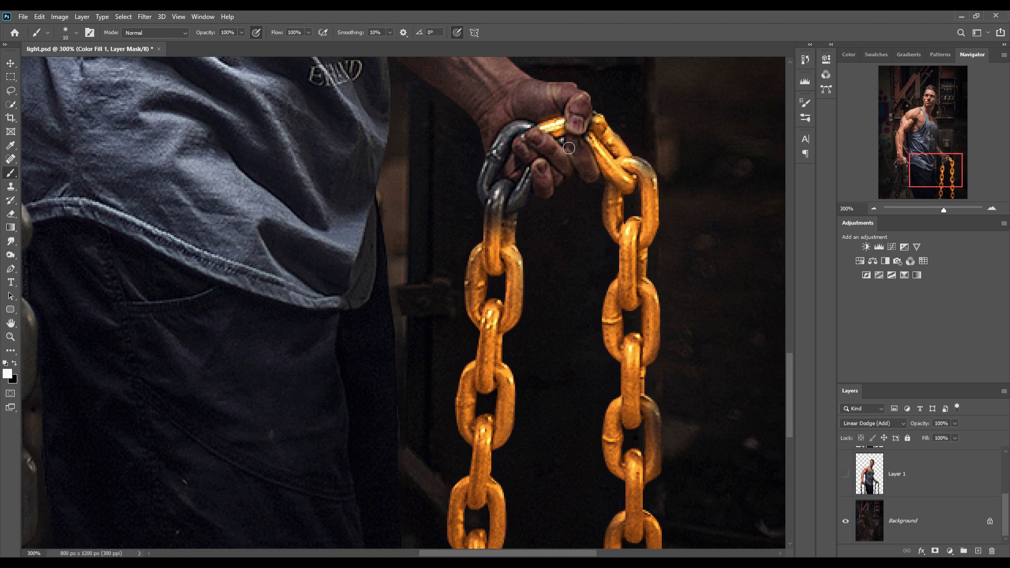
{"action": "key", "text": "bracketleft"}
{"action": "mouse_move", "coordinate": [537, 133]}
{"action": "left_mouse_down"}
{"action": "mouse_move", "coordinate": [513, 131]}
{"action": "mouse_move", "coordinate": [490, 208]}
{"action": "mouse_move", "coordinate": [509, 188]}
{"action": "mouse_move", "coordinate": [495, 193]}
{"action": "mouse_move", "coordinate": [518, 138]}
{"action": "left_mouse_up"}
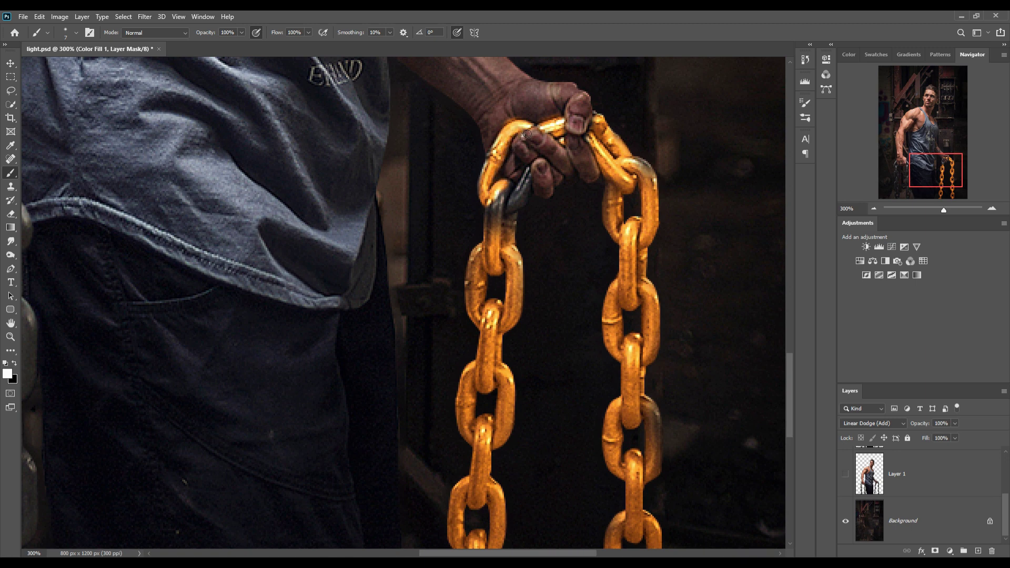
{"action": "mouse_move", "coordinate": [504, 199]}
{"action": "left_mouse_down"}
{"action": "mouse_move", "coordinate": [511, 189]}
{"action": "mouse_move", "coordinate": [492, 226]}
{"action": "mouse_move", "coordinate": [518, 209]}
{"action": "mouse_move", "coordinate": [532, 173]}
{"action": "mouse_move", "coordinate": [494, 221]}
{"action": "mouse_move", "coordinate": [487, 145]}
{"action": "left_mouse_up"}
Paint the remaining dark link by the fingers and the chains in the other hand white on the mask, enlarging the brush to size 80
{"action": "mouse_move", "coordinate": [617, 131]}
{"action": "left_mouse_down"}
{"action": "mouse_move", "coordinate": [579, 90]}
{"action": "mouse_move", "coordinate": [447, 259]}
{"action": "mouse_move", "coordinate": [407, 234]}
{"action": "mouse_move", "coordinate": [442, 274]}
{"action": "mouse_move", "coordinate": [416, 106]}
{"action": "mouse_move", "coordinate": [431, 243]}
{"action": "mouse_move", "coordinate": [705, 279]}
{"action": "left_mouse_up"}
{"action": "key", "text": "bracketleft"}
{"action": "left_click_drag", "start_coordinate": [521, 152], "coordinate": [536, 379]}
{"action": "key", "text": "bracketright"}
{"action": "key", "text": "bracketright"}
{"action": "key", "text": "bracketright"}
{"action": "key", "text": "bracketright"}
{"action": "key", "text": "bracketright"}
{"action": "key", "text": "bracketright"}
{"action": "key", "text": "bracketright"}
{"action": "scroll", "coordinate": [541, 507], "scroll_direction": "down", "scroll_amount": 5}
{"action": "scroll", "coordinate": [480, 352], "scroll_direction": "up", "scroll_amount": 5}
{"action": "scroll", "coordinate": [480, 352], "scroll_direction": "down", "scroll_amount": 3}
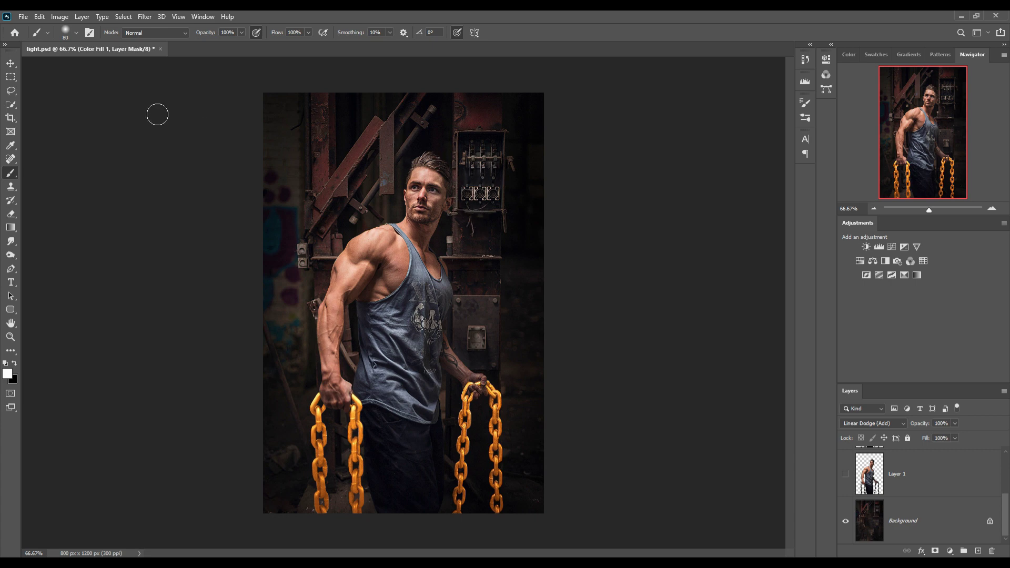
Duplicate the Background layer as Background copy
{"action": "left_click", "coordinate": [10, 64]}
{"action": "left_click", "coordinate": [495, 149]}
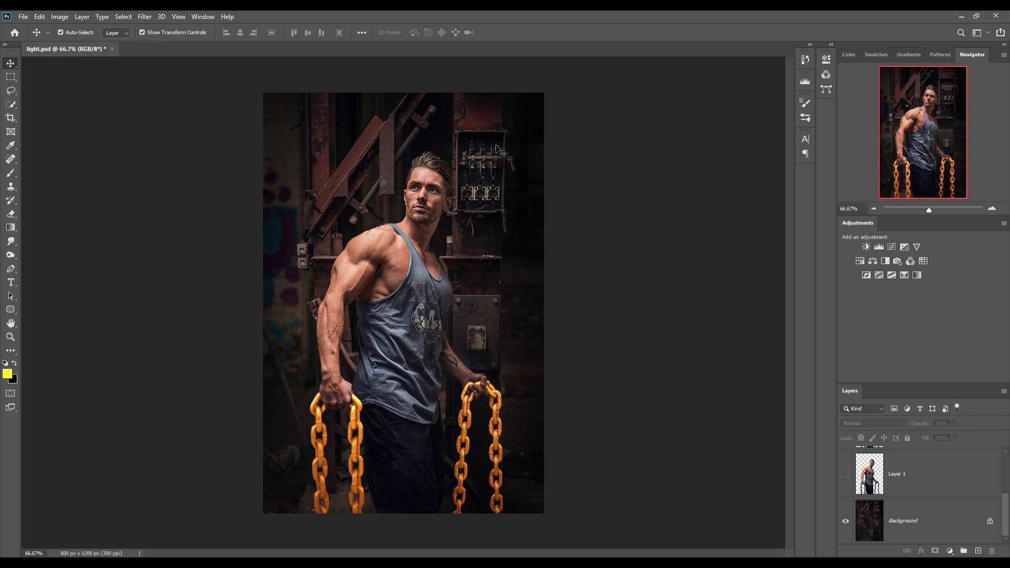
{"action": "left_click", "coordinate": [909, 519]}
{"action": "right_click", "coordinate": [909, 519]}
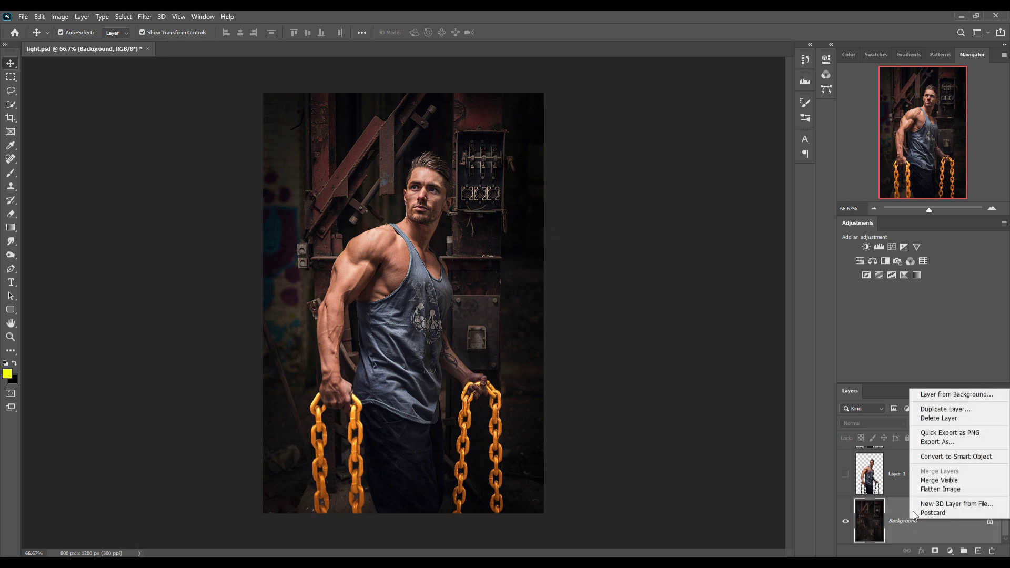
{"action": "left_click", "coordinate": [948, 408]}
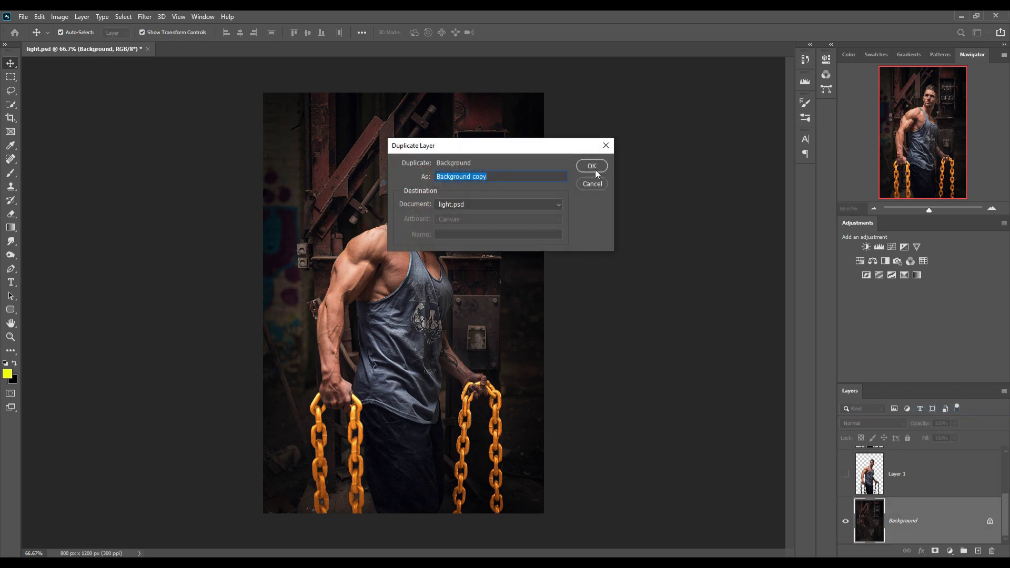
{"action": "left_click", "coordinate": [595, 169]}
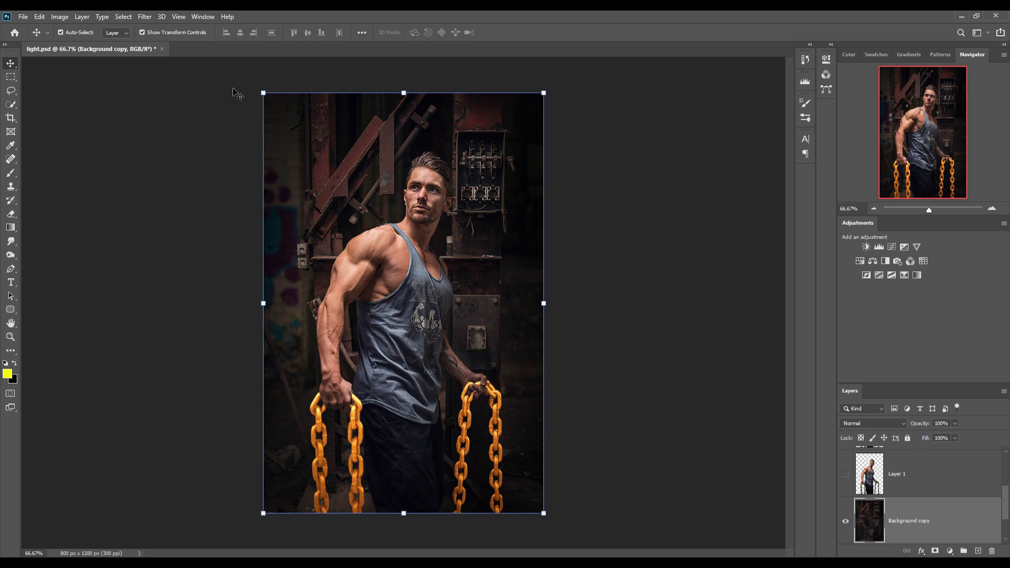
Apply a Gaussian Blur with a 5.2 pixel radius to Background copy
{"action": "left_click", "coordinate": [145, 16]}
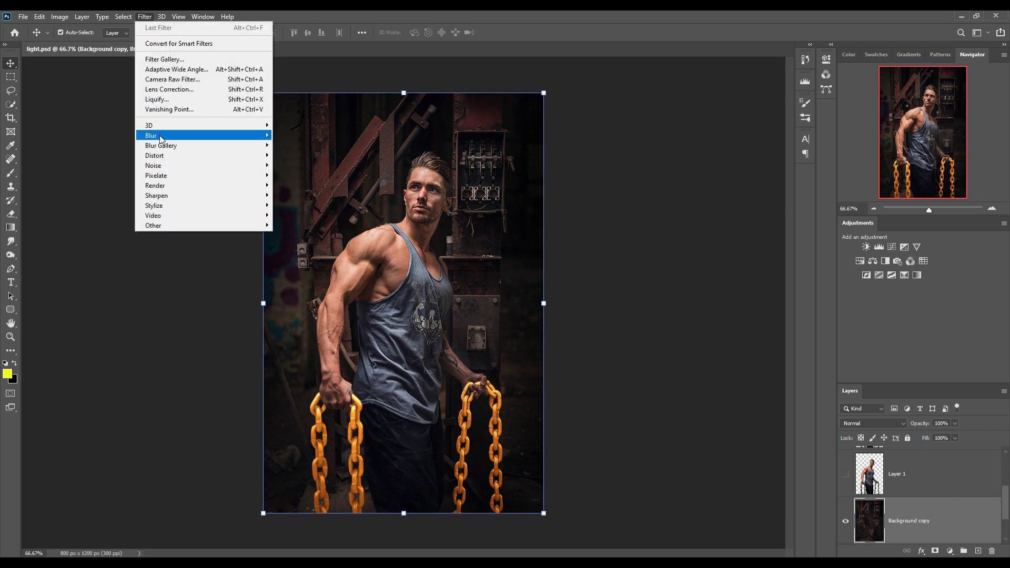
{"action": "mouse_move", "coordinate": [161, 138]}
{"action": "left_click", "coordinate": [321, 176]}
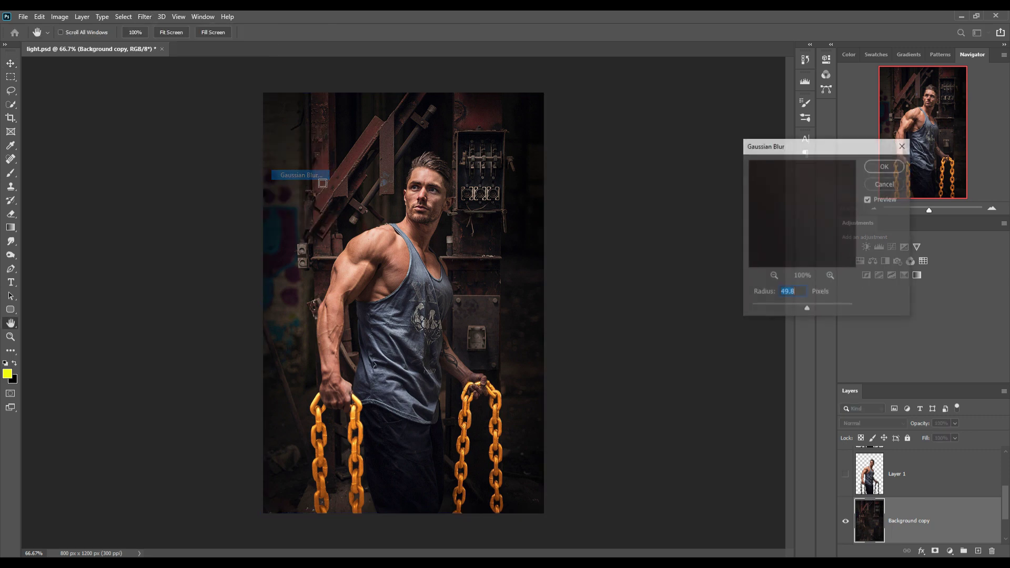
{"action": "left_click_drag", "start_coordinate": [809, 308], "coordinate": [776, 307]}
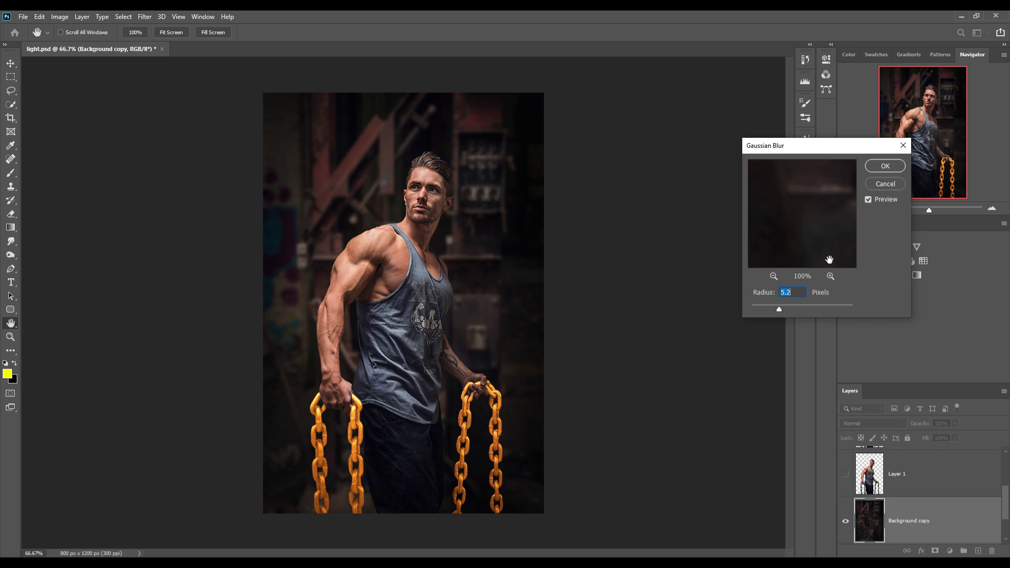
{"action": "left_click", "coordinate": [882, 166]}
Add a Curves adjustment clipped to Background copy and pull its midtones and shadows down to darken the backdrop
{"action": "left_click", "coordinate": [950, 551]}
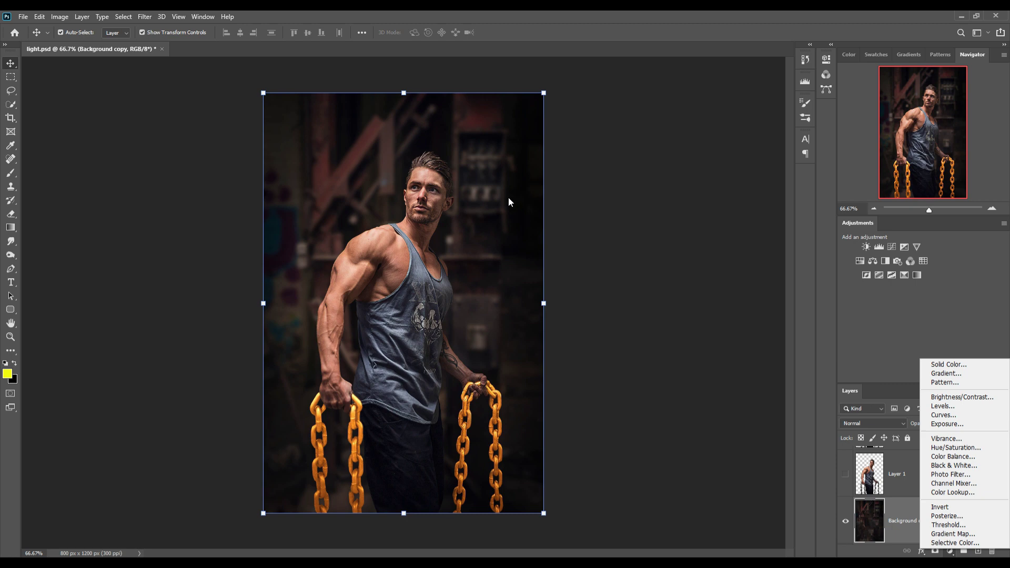
{"action": "left_click", "coordinate": [955, 416]}
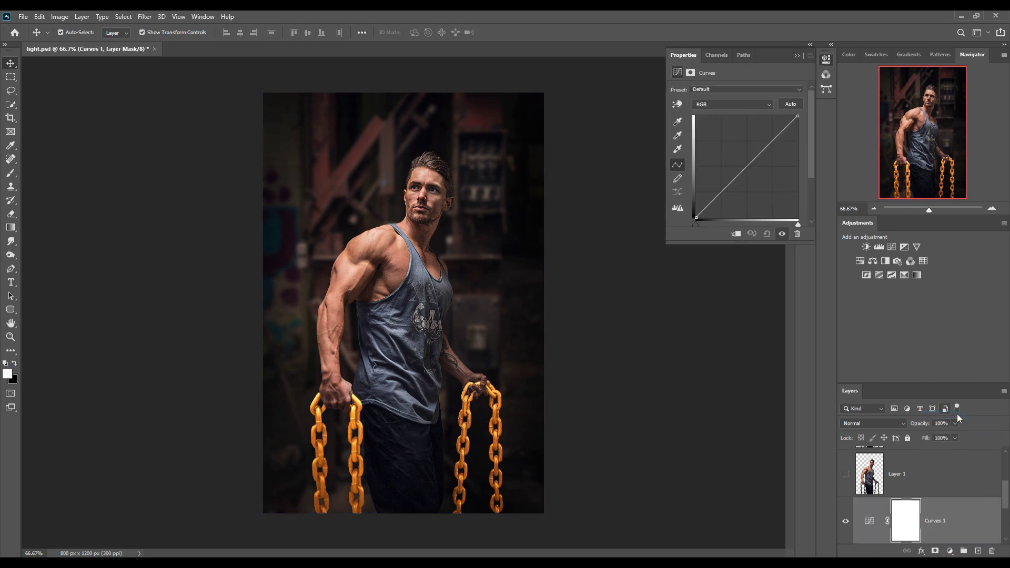
{"action": "left_click", "coordinate": [736, 234]}
{"action": "left_click_drag", "start_coordinate": [753, 170], "coordinate": [739, 197]}
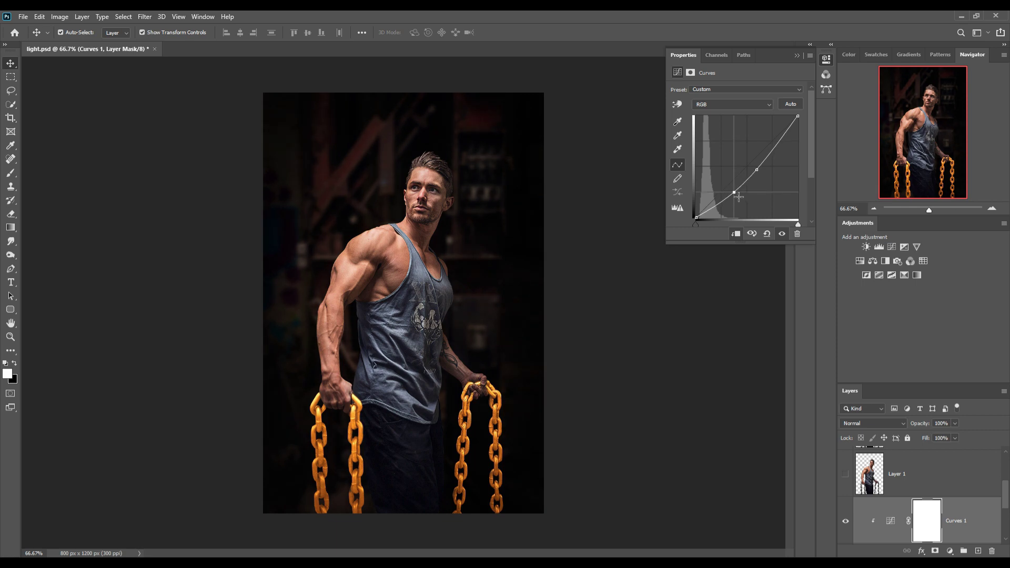
{"action": "left_click_drag", "start_coordinate": [780, 151], "coordinate": [782, 151]}
{"action": "left_click", "coordinate": [796, 55]}
Add a Curves adjustment clipped to Layer 1 copy and pull the midtones down to darken the man
{"action": "scroll", "coordinate": [897, 492], "scroll_direction": "up", "scroll_amount": 3}
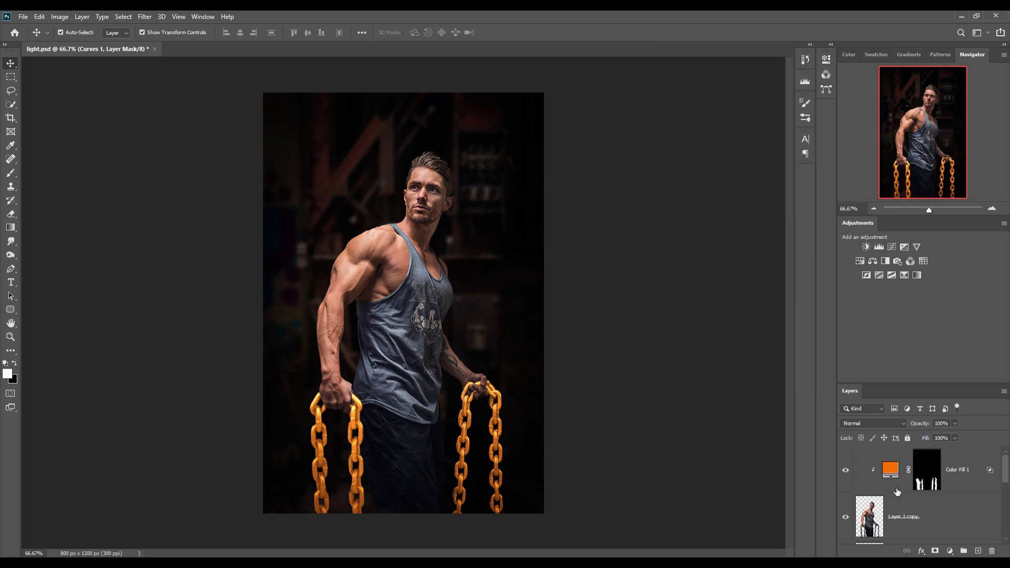
{"action": "left_click", "coordinate": [916, 518]}
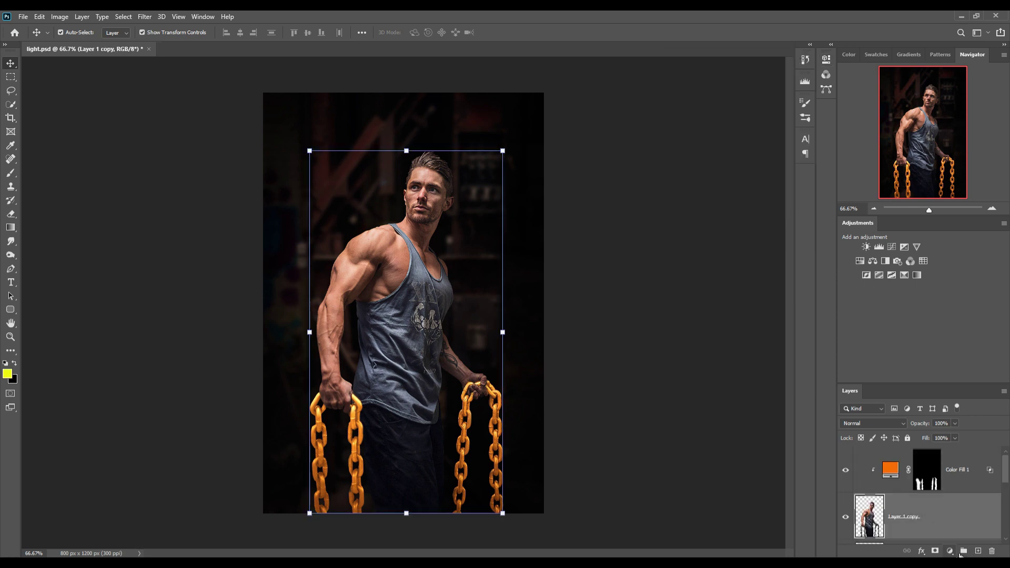
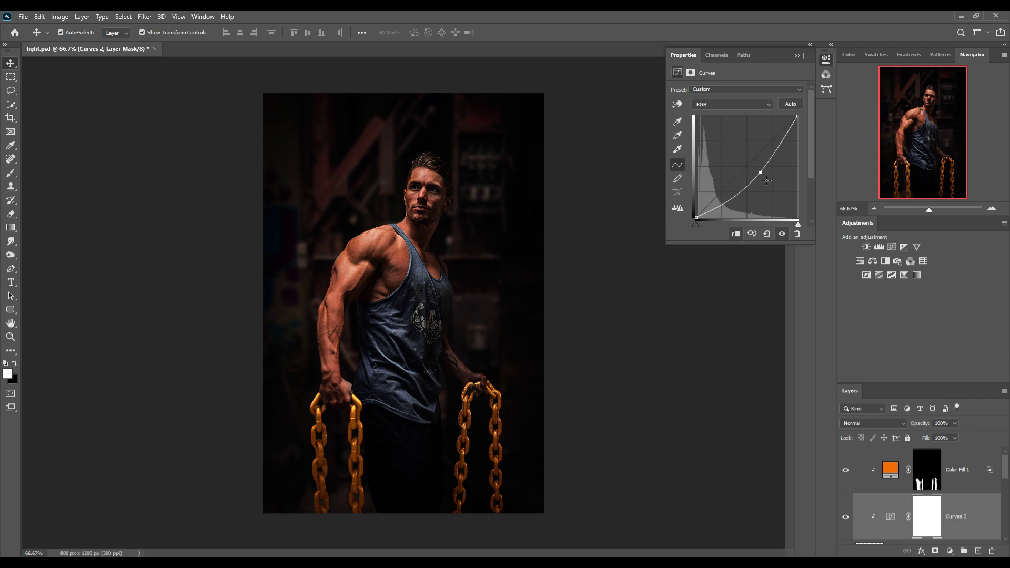
{"action": "left_click_drag", "start_coordinate": [765, 178], "coordinate": [764, 181]}
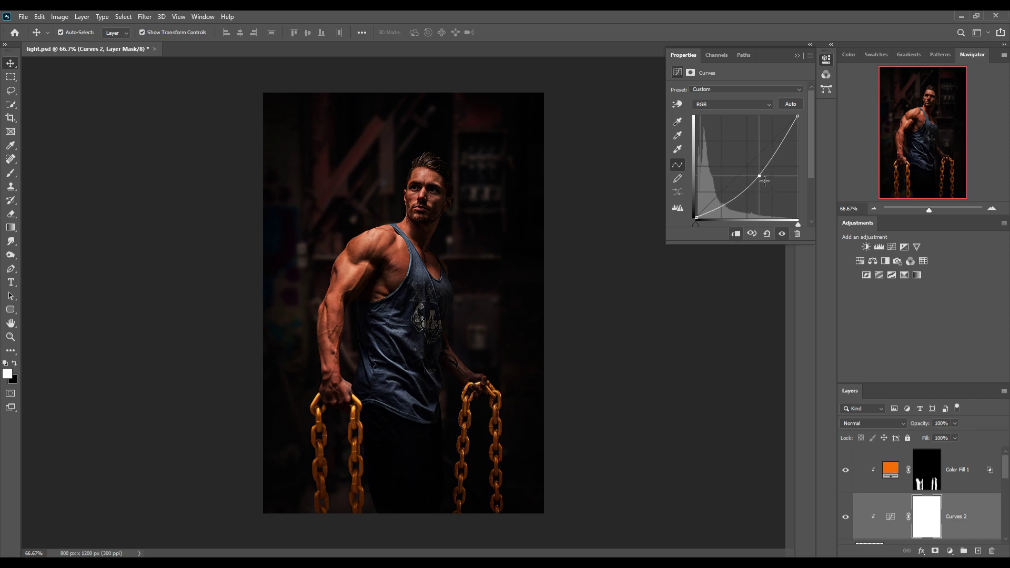
{"action": "left_click", "coordinate": [798, 55]}
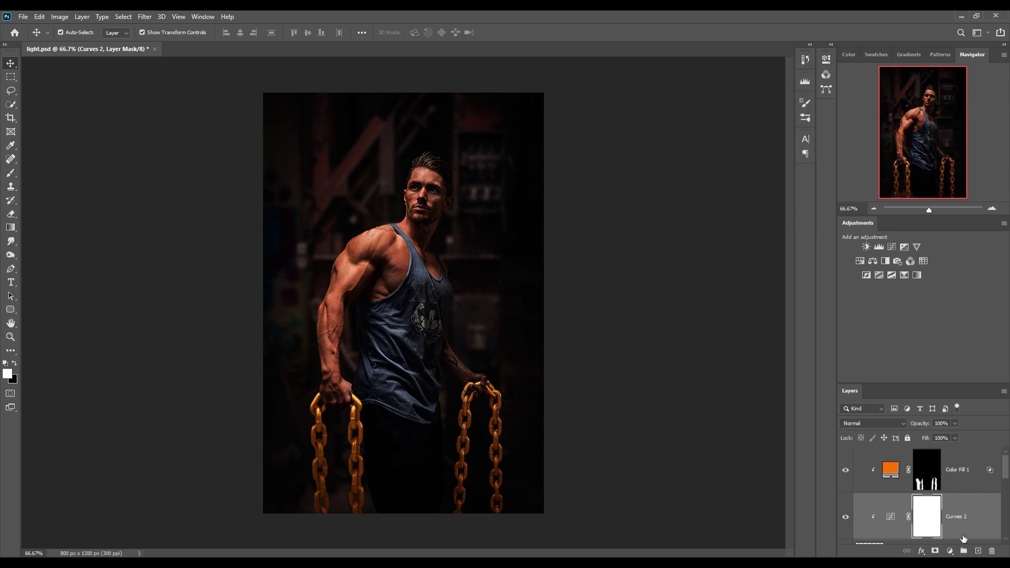
Add a clipped Levels adjustment above Curves 2 with the white input at 85 and midtones at 1.00
{"action": "left_click", "coordinate": [969, 488]}
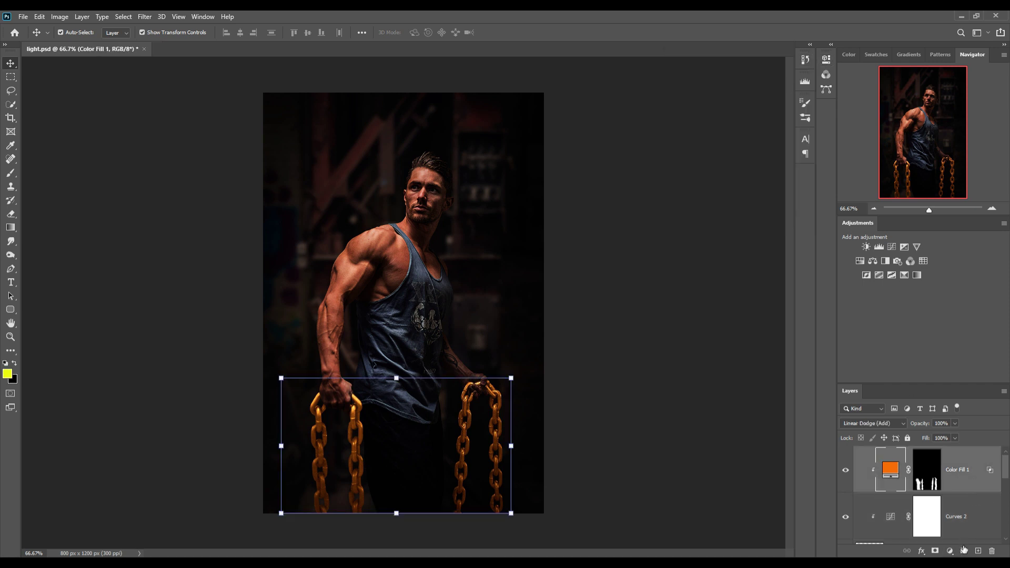
{"action": "left_click", "coordinate": [966, 519]}
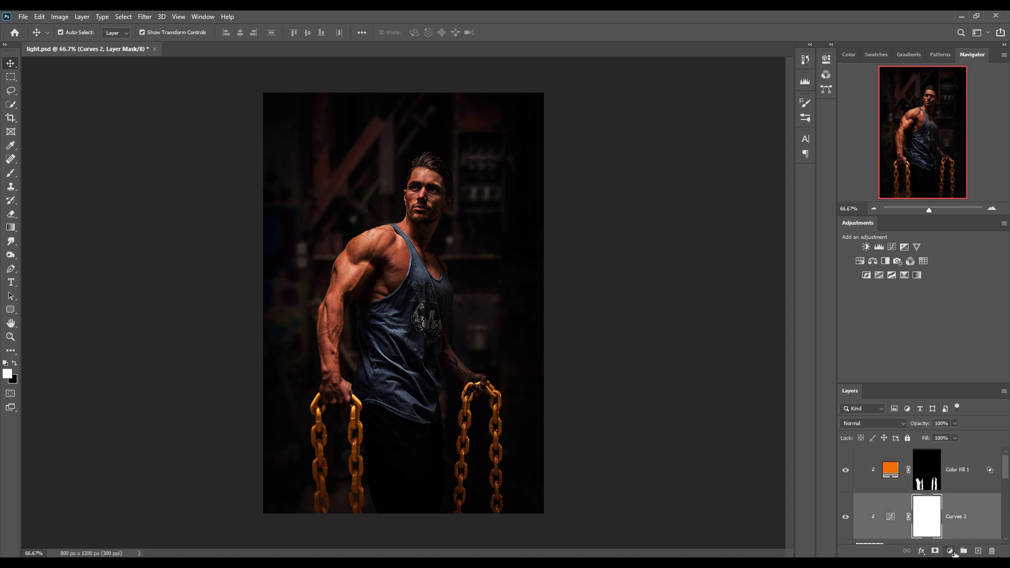
{"action": "left_click", "coordinate": [954, 552]}
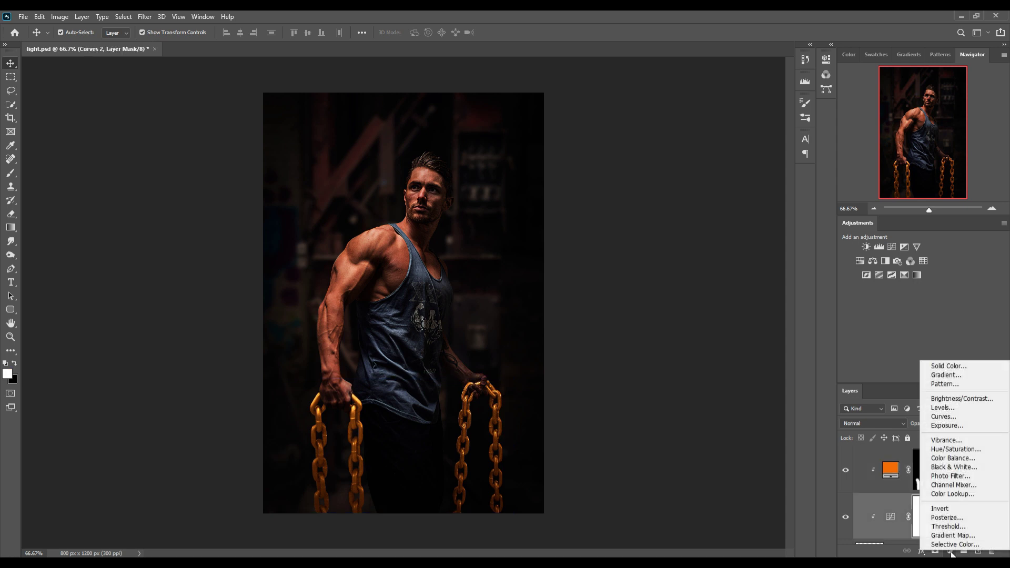
{"action": "left_click", "coordinate": [955, 410]}
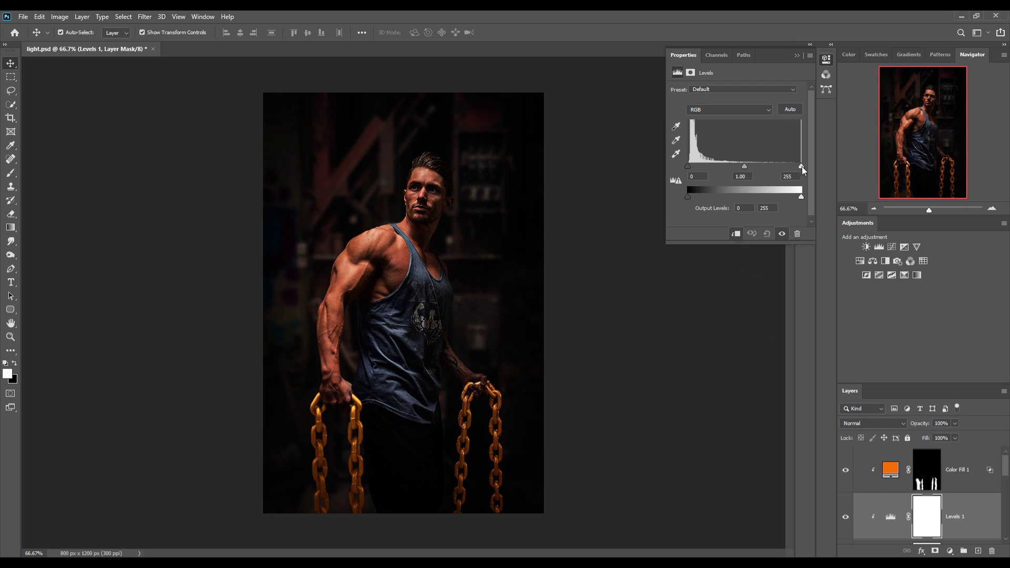
{"action": "left_click_drag", "start_coordinate": [802, 167], "coordinate": [708, 165]}
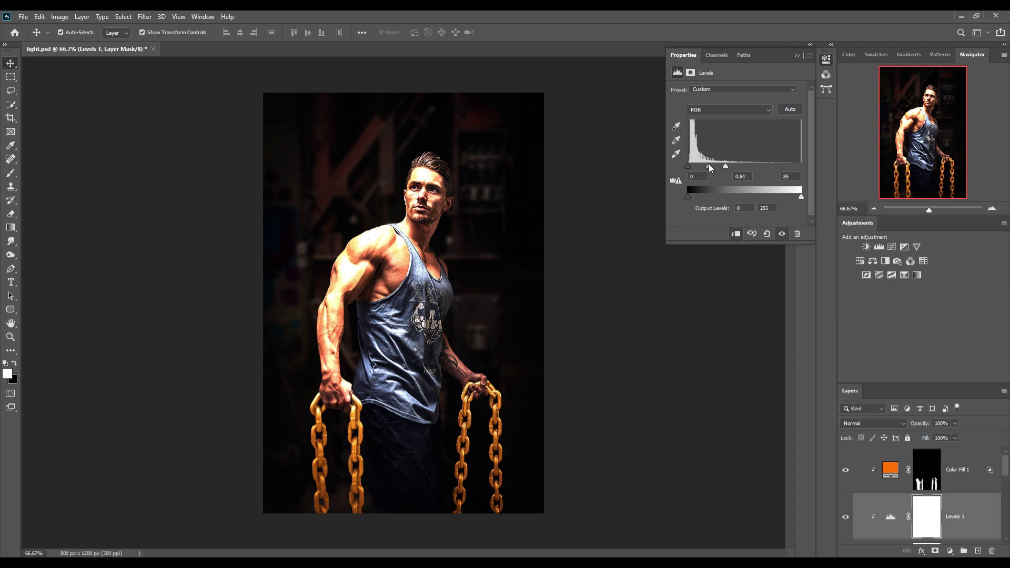
{"action": "left_click_drag", "start_coordinate": [709, 164], "coordinate": [708, 165]}
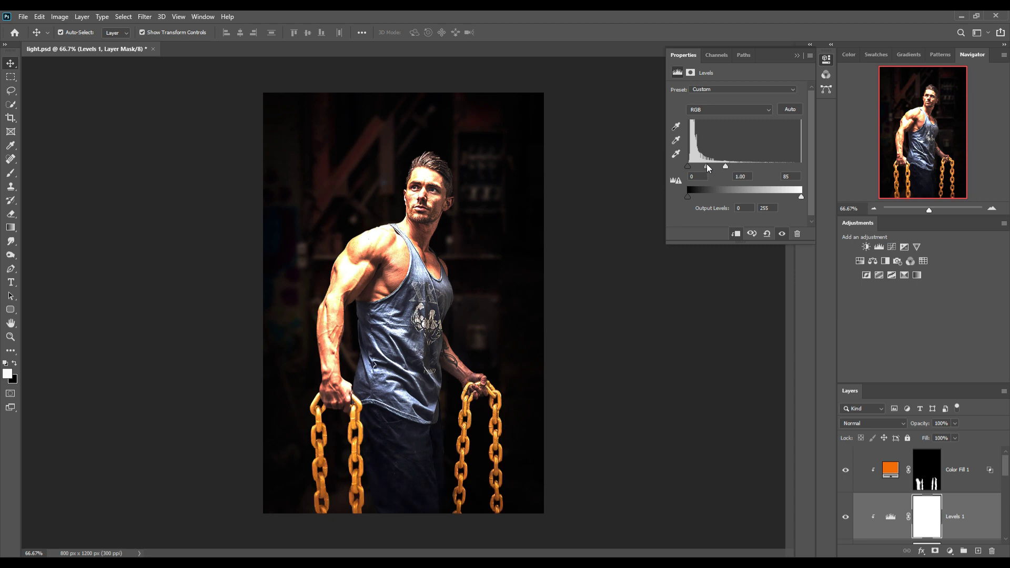
Invert the Levels 1 mask to black and paint white over the chains with a size 80 brush to brighten them
{"action": "left_click", "coordinate": [926, 521]}
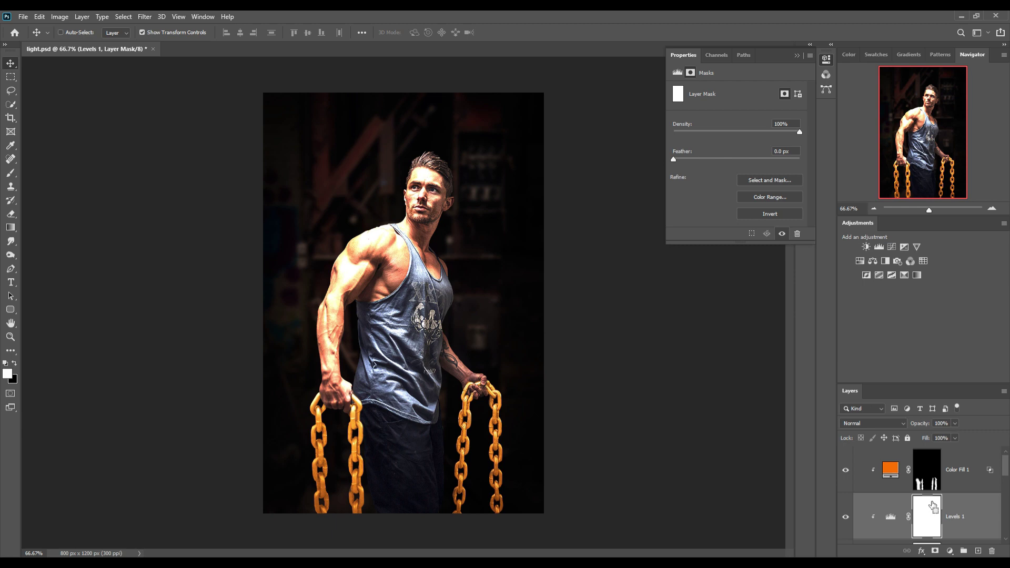
{"action": "key", "text": "ctrl+i"}
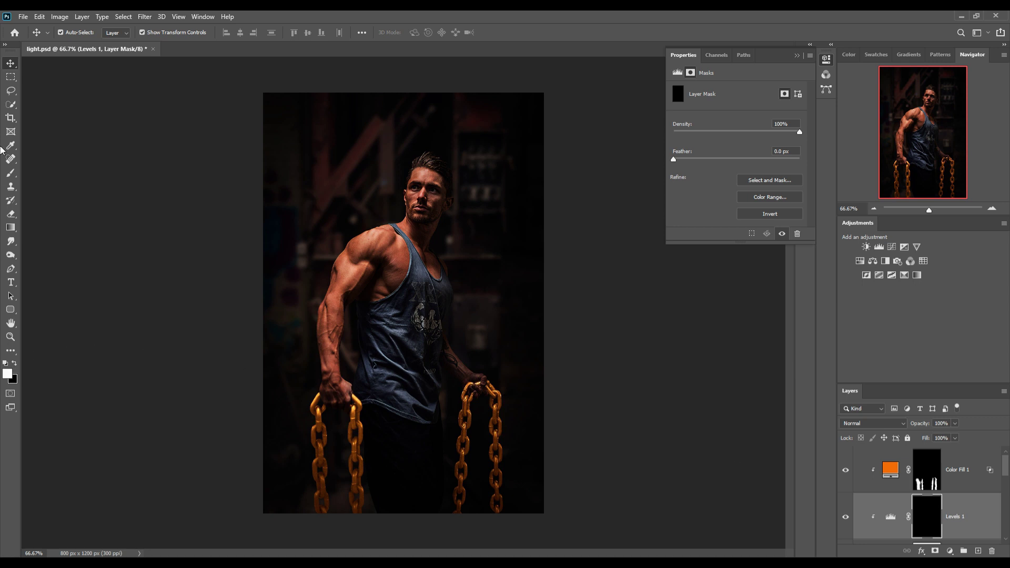
{"action": "left_click", "coordinate": [11, 173]}
{"action": "mouse_move", "coordinate": [497, 421]}
{"action": "left_mouse_down"}
{"action": "mouse_move", "coordinate": [517, 510]}
{"action": "mouse_move", "coordinate": [513, 471]}
{"action": "mouse_move", "coordinate": [523, 542]}
{"action": "mouse_move", "coordinate": [507, 537]}
{"action": "mouse_move", "coordinate": [504, 501]}
{"action": "mouse_move", "coordinate": [507, 517]}
{"action": "mouse_move", "coordinate": [482, 495]}
{"action": "mouse_move", "coordinate": [481, 468]}
{"action": "mouse_move", "coordinate": [485, 551]}
{"action": "mouse_move", "coordinate": [484, 480]}
{"action": "mouse_move", "coordinate": [474, 541]}
{"action": "mouse_move", "coordinate": [486, 489]}
{"action": "mouse_move", "coordinate": [477, 416]}
{"action": "mouse_move", "coordinate": [478, 430]}
{"action": "mouse_move", "coordinate": [477, 418]}
{"action": "mouse_move", "coordinate": [494, 425]}
{"action": "mouse_move", "coordinate": [508, 394]}
{"action": "mouse_move", "coordinate": [510, 427]}
{"action": "mouse_move", "coordinate": [479, 403]}
{"action": "mouse_move", "coordinate": [486, 435]}
{"action": "mouse_move", "coordinate": [494, 419]}
{"action": "mouse_move", "coordinate": [484, 422]}
{"action": "mouse_move", "coordinate": [486, 460]}
{"action": "left_mouse_up"}
{"action": "mouse_move", "coordinate": [367, 471]}
{"action": "left_mouse_down"}
{"action": "mouse_move", "coordinate": [344, 469]}
{"action": "mouse_move", "coordinate": [337, 399]}
{"action": "mouse_move", "coordinate": [313, 419]}
{"action": "mouse_move", "coordinate": [316, 411]}
{"action": "mouse_move", "coordinate": [321, 485]}
{"action": "mouse_move", "coordinate": [325, 427]}
{"action": "mouse_move", "coordinate": [333, 508]}
{"action": "mouse_move", "coordinate": [334, 450]}
{"action": "mouse_move", "coordinate": [332, 557]}
{"action": "mouse_move", "coordinate": [360, 492]}
{"action": "mouse_move", "coordinate": [371, 536]}
{"action": "mouse_move", "coordinate": [353, 447]}
{"action": "mouse_move", "coordinate": [363, 509]}
{"action": "mouse_move", "coordinate": [361, 416]}
{"action": "mouse_move", "coordinate": [363, 484]}
{"action": "left_mouse_up"}
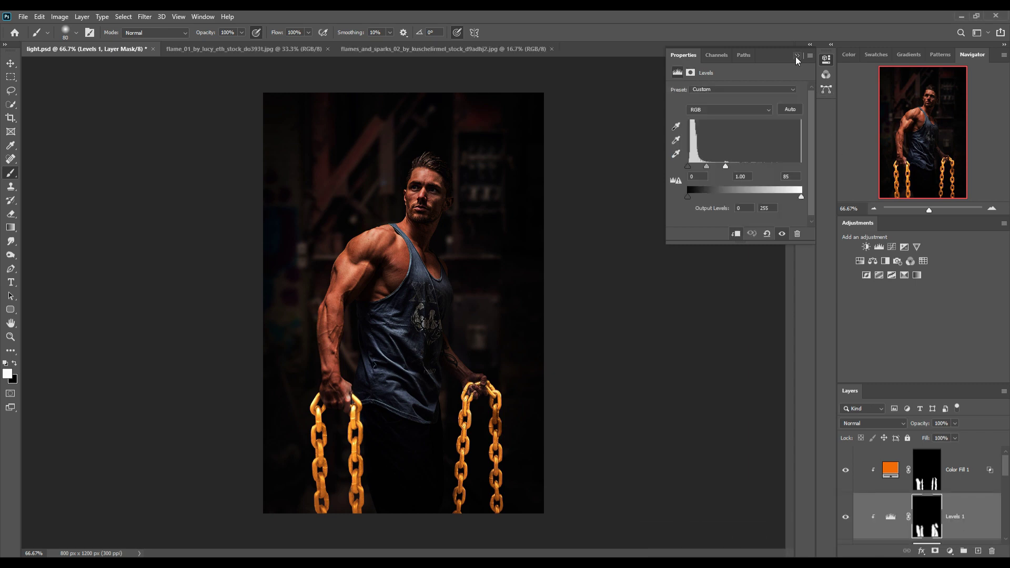
{"action": "left_click", "coordinate": [796, 55]}
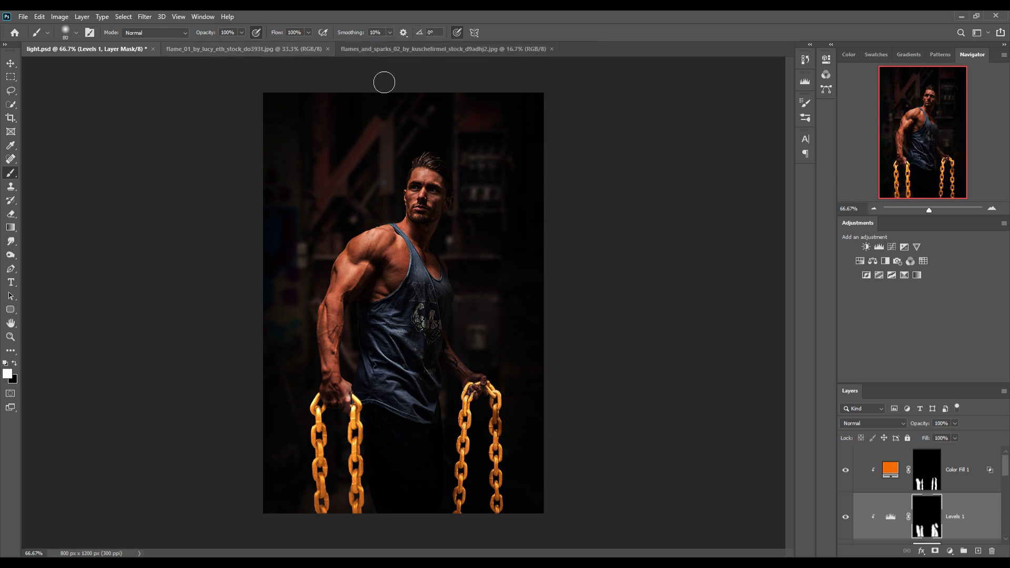
In the flames_and_sparks_02 image, crop off the blue text strip beside the fire photo
{"action": "left_click", "coordinate": [438, 49]}
{"action": "left_click", "coordinate": [11, 118]}
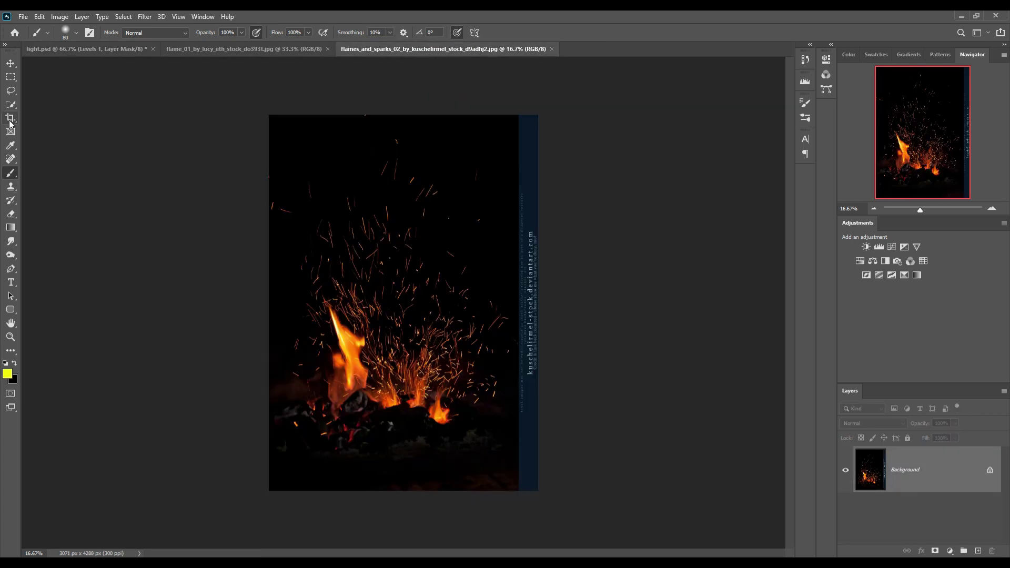
{"action": "left_click_drag", "start_coordinate": [545, 302], "coordinate": [533, 287]}
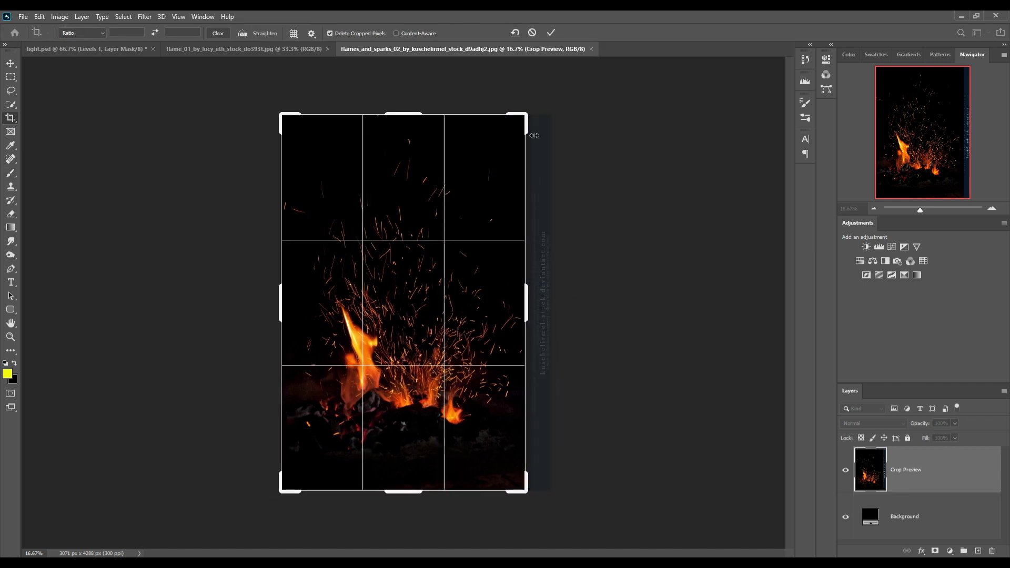
{"action": "left_click", "coordinate": [551, 34]}
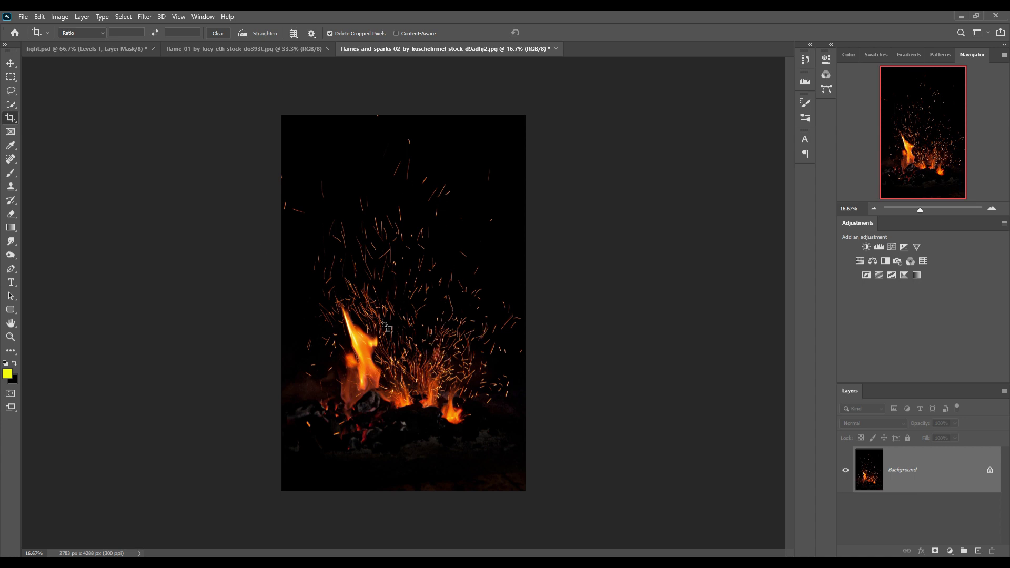
Lasso the sparks above the flames, and move the selection into light.psd, accepting the colour profile conversion
{"action": "left_click", "coordinate": [10, 90]}
{"action": "mouse_move", "coordinate": [431, 128]}
{"action": "left_mouse_down"}
{"action": "mouse_move", "coordinate": [345, 142]}
{"action": "mouse_move", "coordinate": [315, 176]}
{"action": "mouse_move", "coordinate": [319, 279]}
{"action": "mouse_move", "coordinate": [417, 327]}
{"action": "mouse_move", "coordinate": [505, 340]}
{"action": "mouse_move", "coordinate": [523, 225]}
{"action": "mouse_move", "coordinate": [497, 164]}
{"action": "mouse_move", "coordinate": [433, 128]}
{"action": "left_mouse_up"}
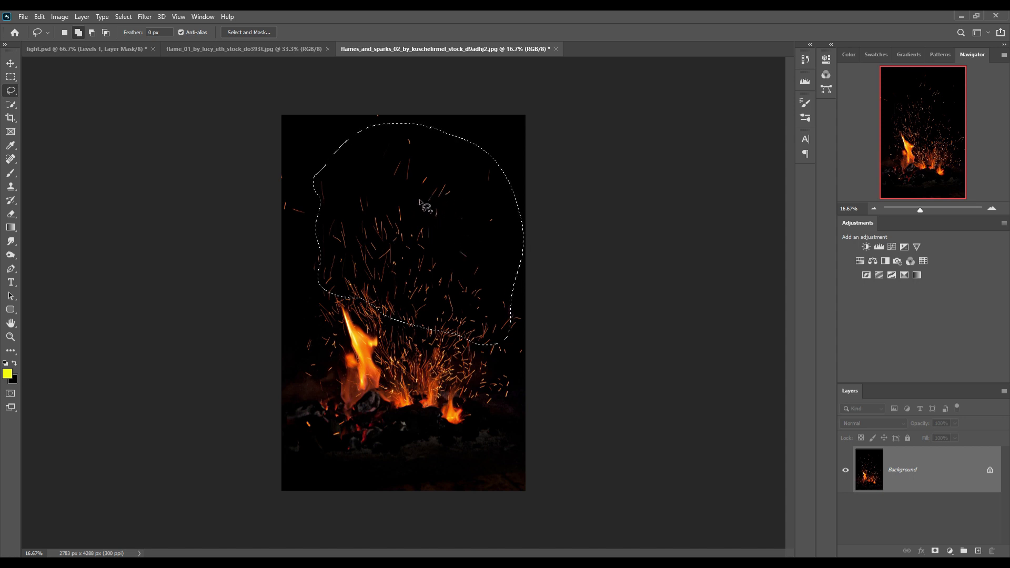
{"action": "key", "text": "v"}
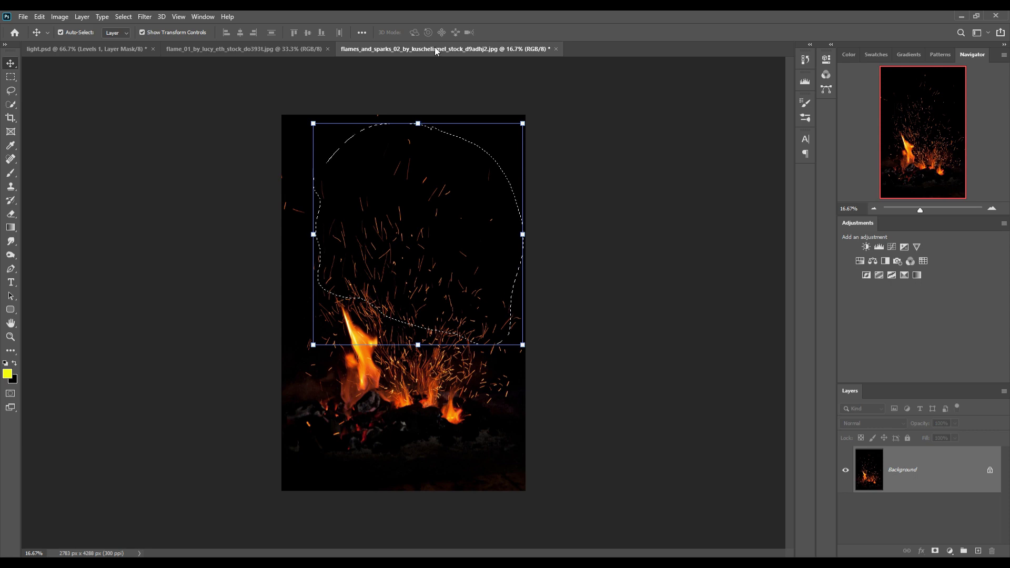
{"action": "mouse_move", "coordinate": [438, 49]}
{"action": "left_mouse_down"}
{"action": "mouse_move", "coordinate": [441, 82]}
{"action": "mouse_move", "coordinate": [691, 142]}
{"action": "left_mouse_up"}
{"action": "left_click_drag", "start_coordinate": [742, 247], "coordinate": [485, 226]}
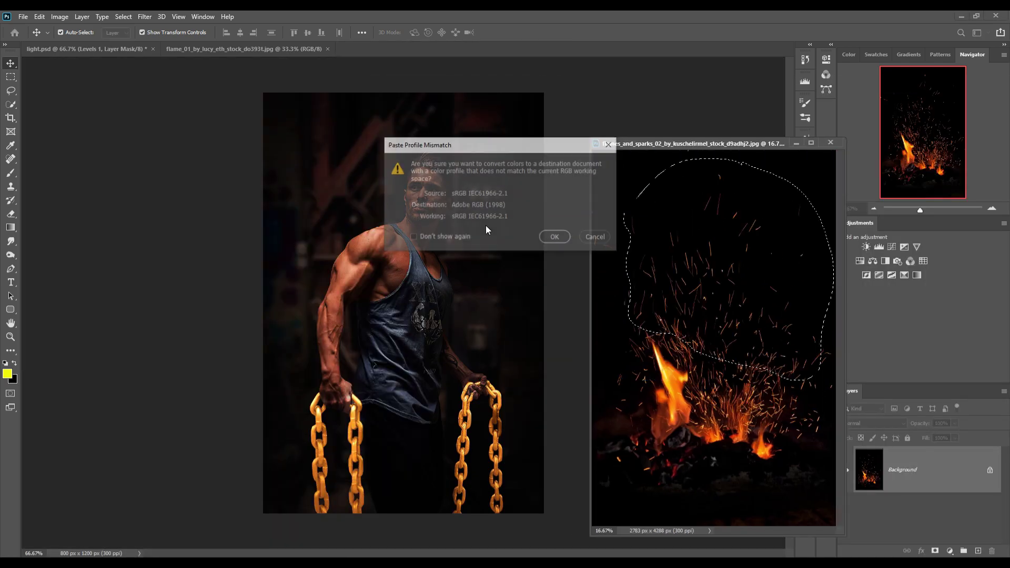
{"action": "left_click", "coordinate": [610, 144]}
{"action": "left_click", "coordinate": [991, 470]}
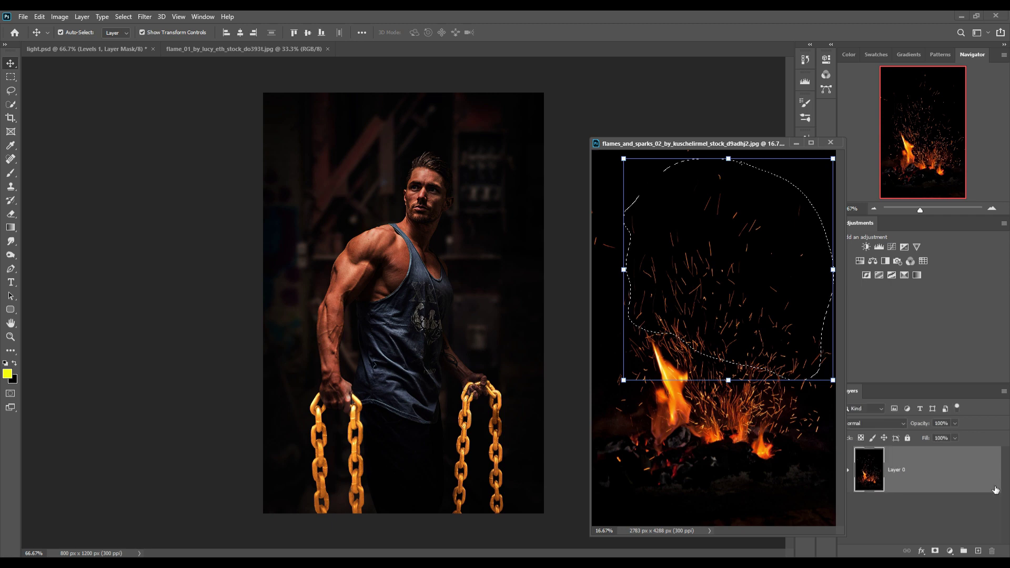
{"action": "left_click_drag", "start_coordinate": [716, 280], "coordinate": [479, 247]}
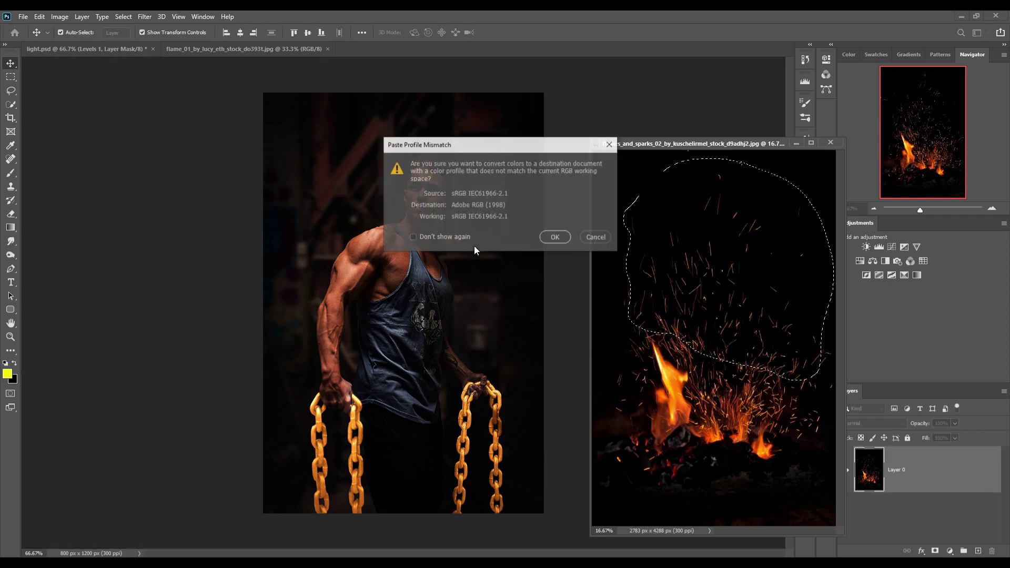
{"action": "left_click", "coordinate": [548, 233]}
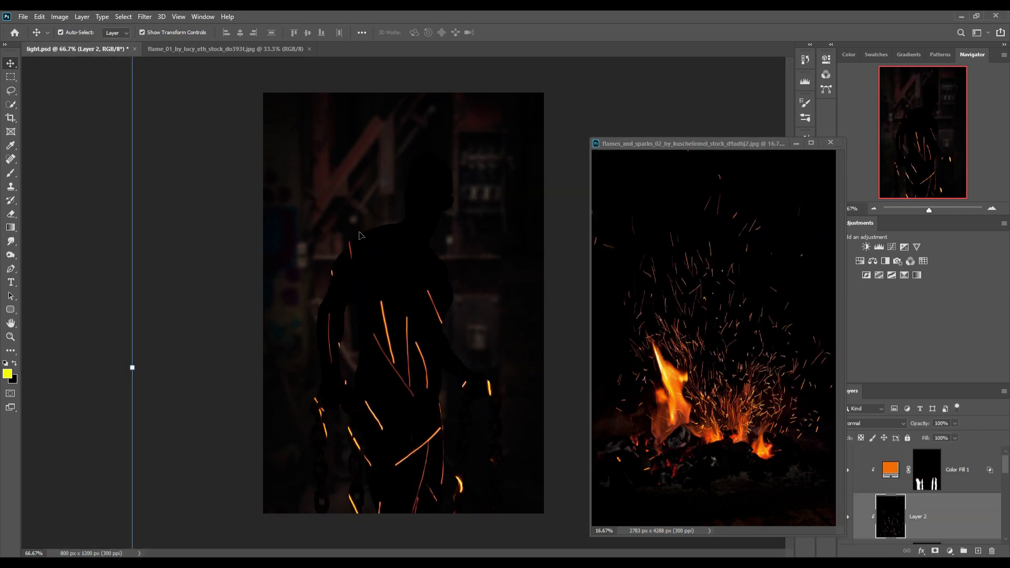
{"action": "left_click", "coordinate": [795, 142]}
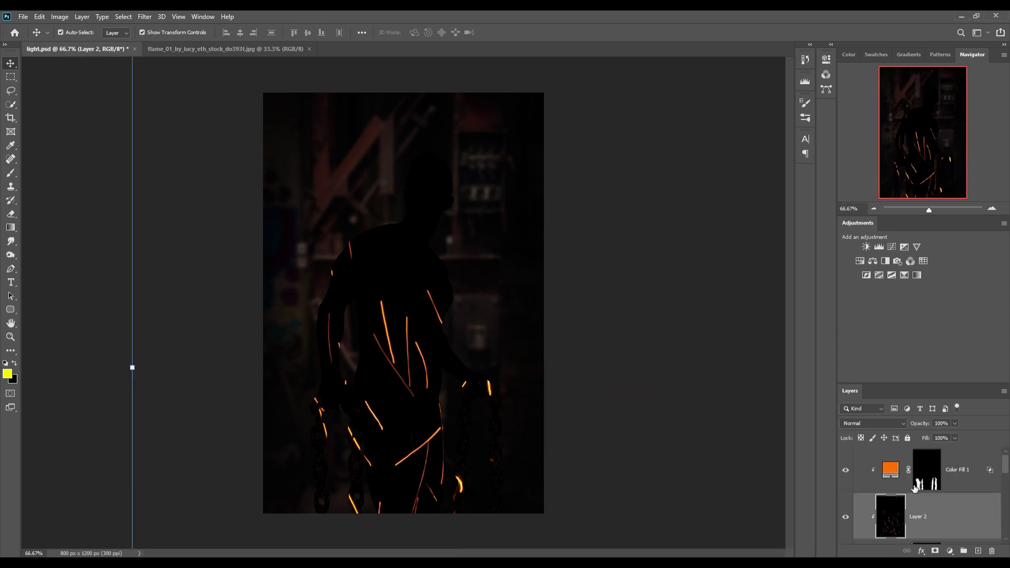
Scale the pasted sparks on Layer 2 down to 17.65% and place them over the man's hand holding the right chains
{"action": "left_click_drag", "start_coordinate": [139, 373], "coordinate": [217, 369]}
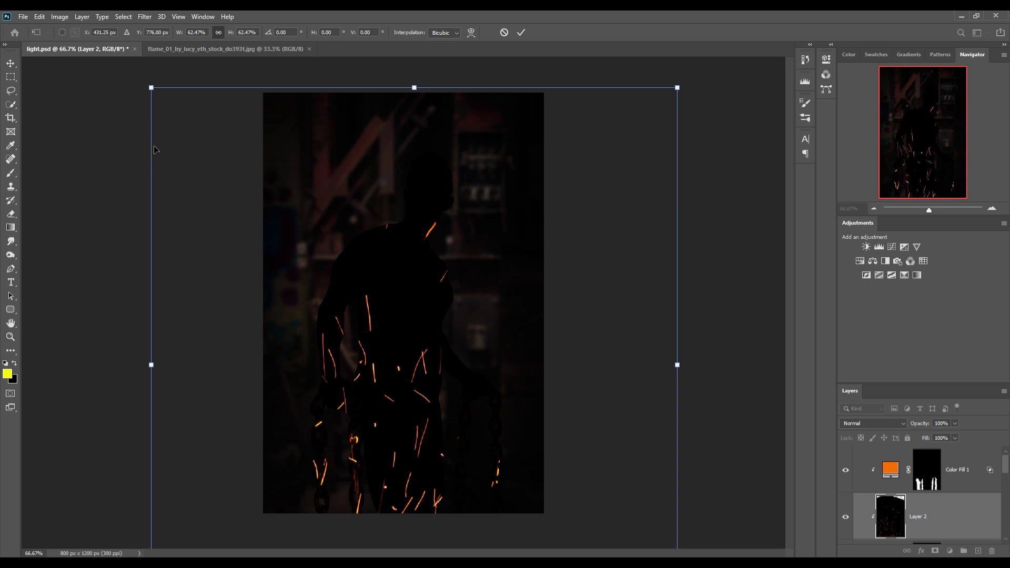
{"action": "left_click_drag", "start_coordinate": [152, 94], "coordinate": [466, 421]}
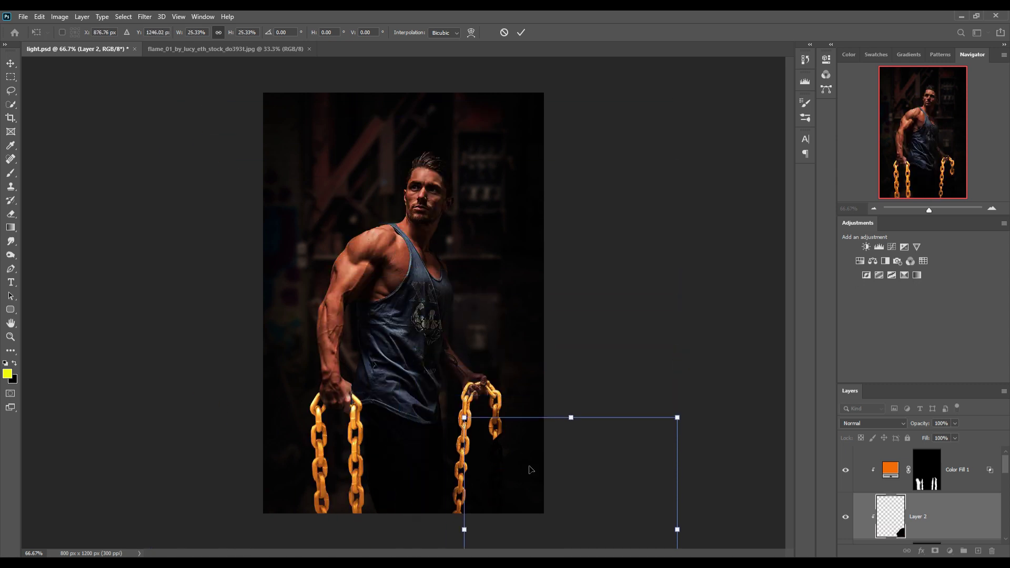
{"action": "left_click_drag", "start_coordinate": [525, 468], "coordinate": [343, 232]}
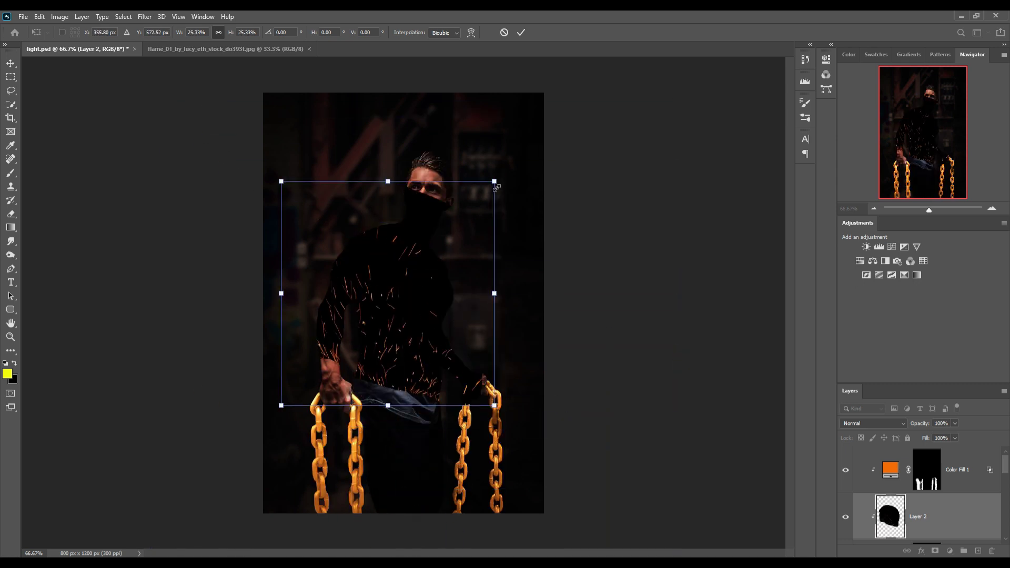
{"action": "left_click_drag", "start_coordinate": [495, 182], "coordinate": [429, 248]}
{"action": "left_click_drag", "start_coordinate": [390, 278], "coordinate": [505, 309]}
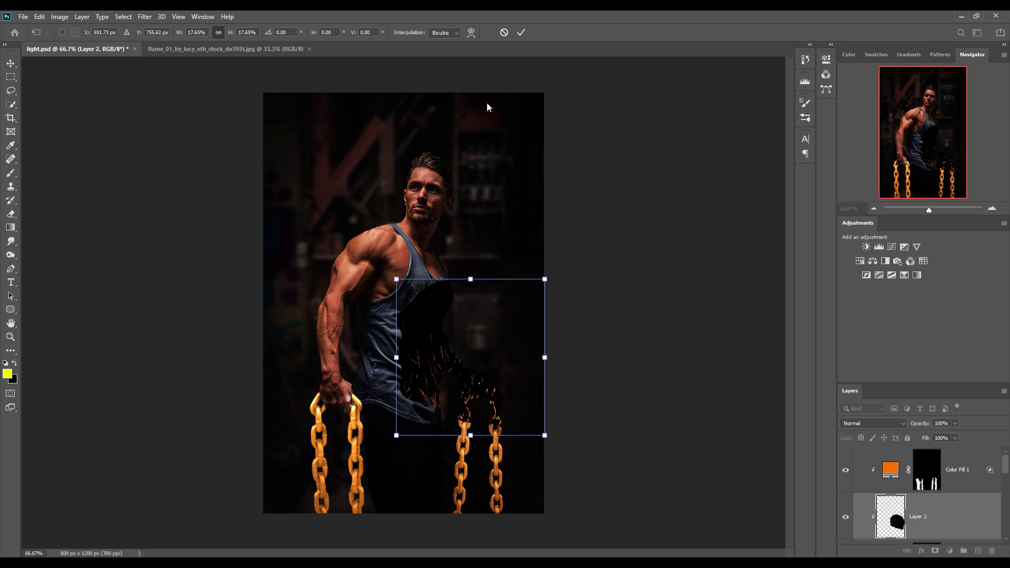
{"action": "left_click", "coordinate": [521, 33]}
Place Layer 2 above Color Fill 1 without its clipping mask, and set its blend mode to Screen
{"action": "left_click_drag", "start_coordinate": [954, 521], "coordinate": [953, 465]}
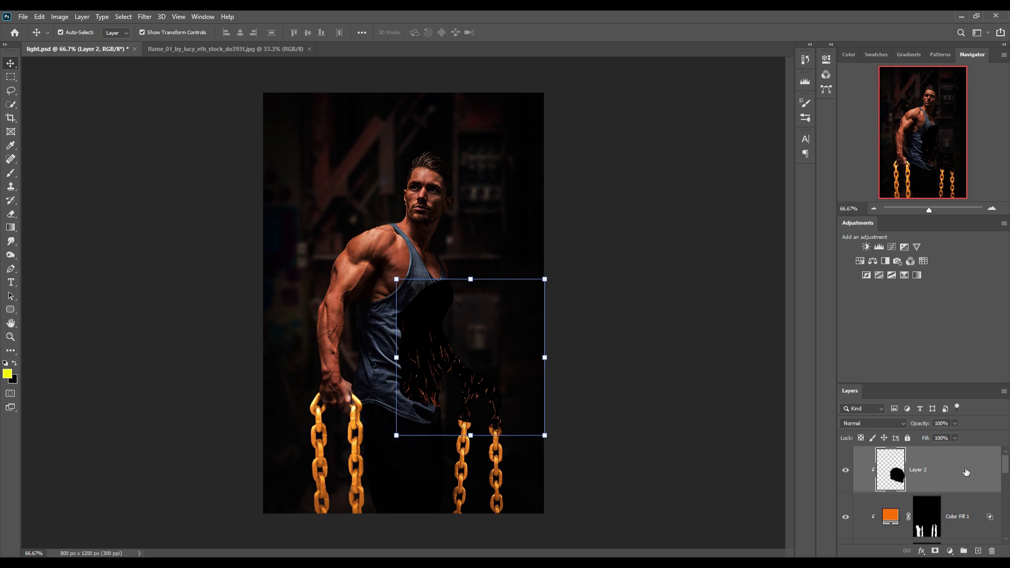
{"action": "right_click", "coordinate": [964, 471]}
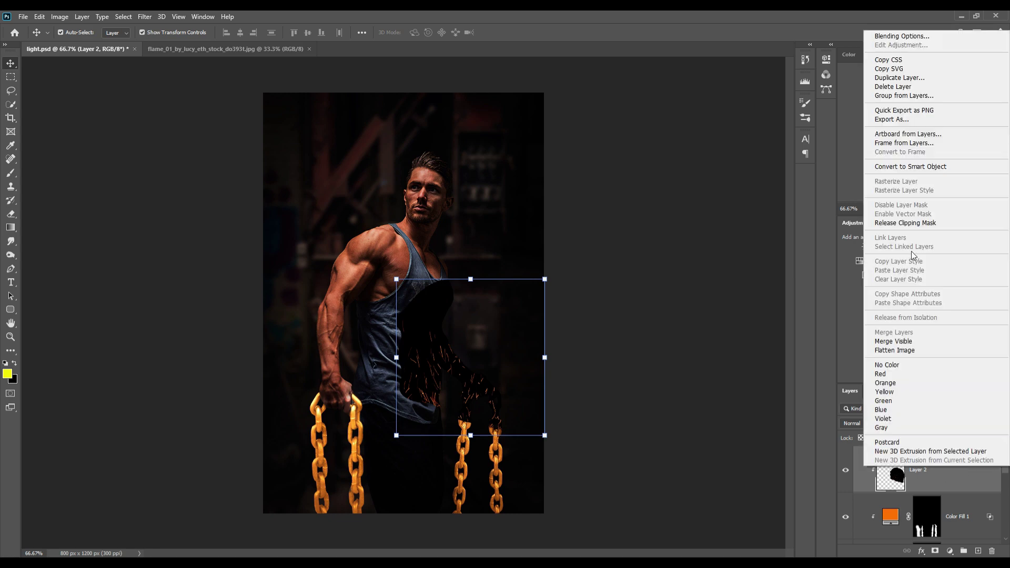
{"action": "left_click", "coordinate": [906, 223]}
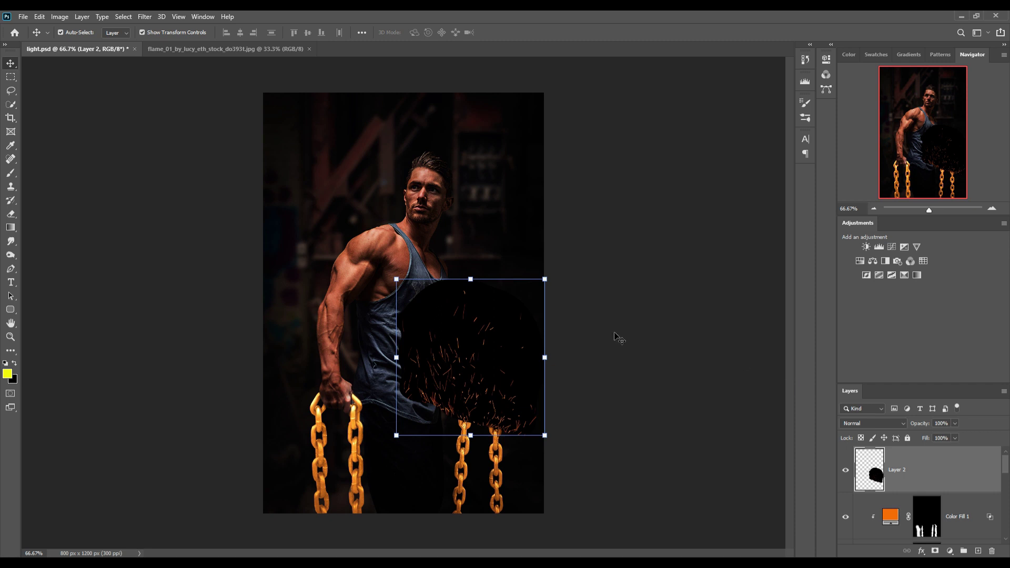
{"action": "left_click", "coordinate": [892, 424]}
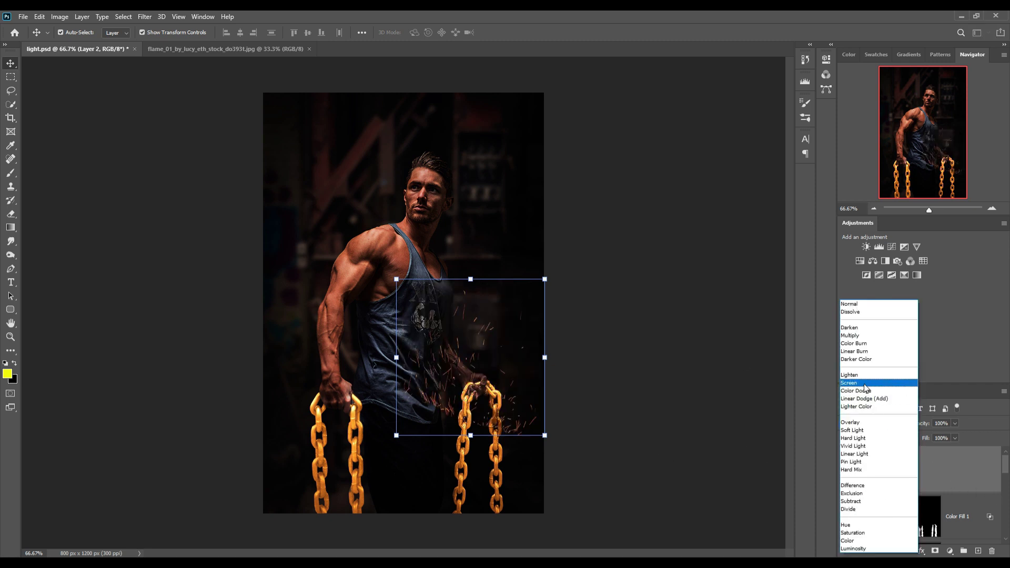
{"action": "left_click", "coordinate": [865, 383]}
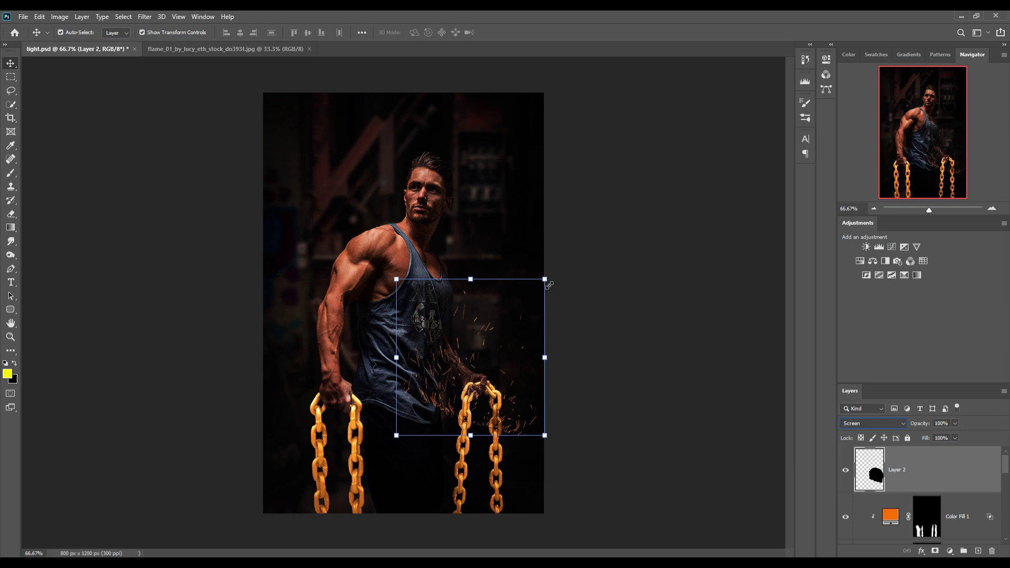
Shrink the sparks and shift them outward beside the right chain, and place a duplicate of the layer beside the left chain
{"action": "left_click_drag", "start_coordinate": [548, 284], "coordinate": [494, 333]}
{"action": "left_click_drag", "start_coordinate": [453, 396], "coordinate": [518, 391]}
{"action": "left_click_drag", "start_coordinate": [566, 438], "coordinate": [389, 438]}
{"action": "key", "text": "Return"}
{"action": "key", "text": "ctrl+alt+t"}
{"action": "left_click_drag", "start_coordinate": [415, 371], "coordinate": [460, 414]}
{"action": "key", "text": "Escape"}
Warp Layer 2 copy into a tall, narrow shape so its sparks run along the left chain
{"action": "left_click", "coordinate": [39, 17]}
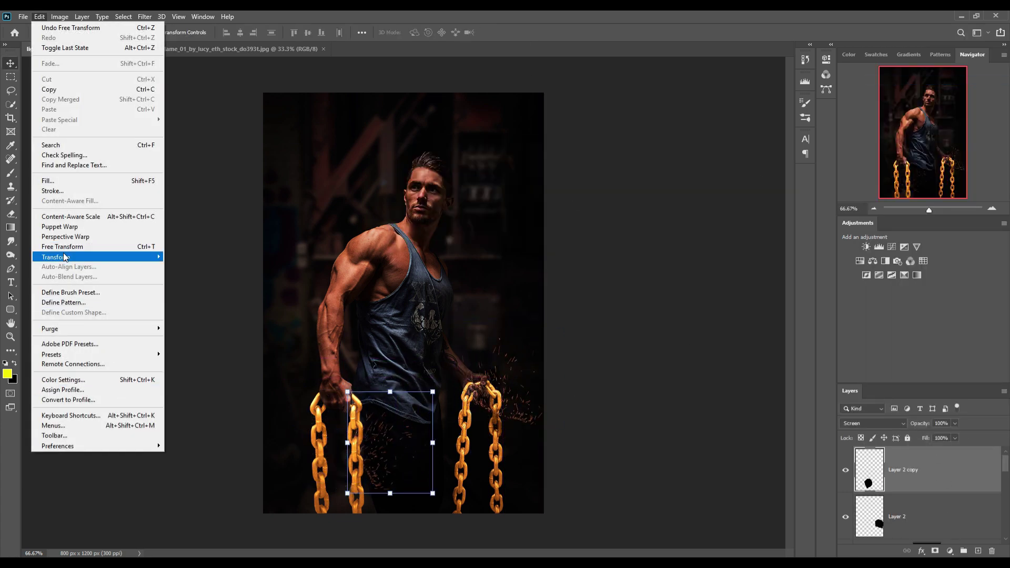
{"action": "mouse_move", "coordinate": [66, 257]}
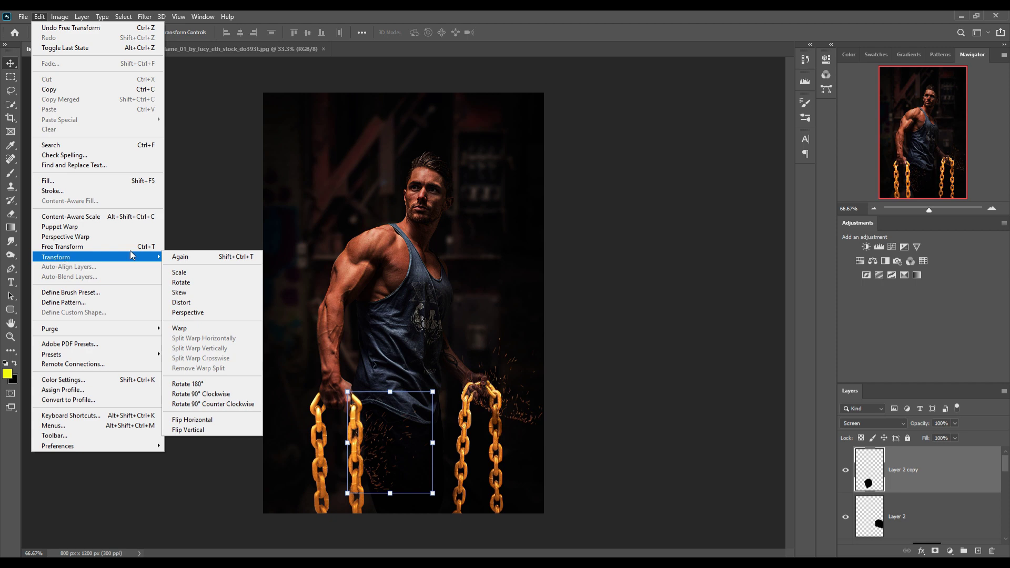
{"action": "left_click", "coordinate": [180, 328]}
{"action": "left_click_drag", "start_coordinate": [348, 392], "coordinate": [346, 380]}
{"action": "left_click_drag", "start_coordinate": [431, 392], "coordinate": [388, 280]}
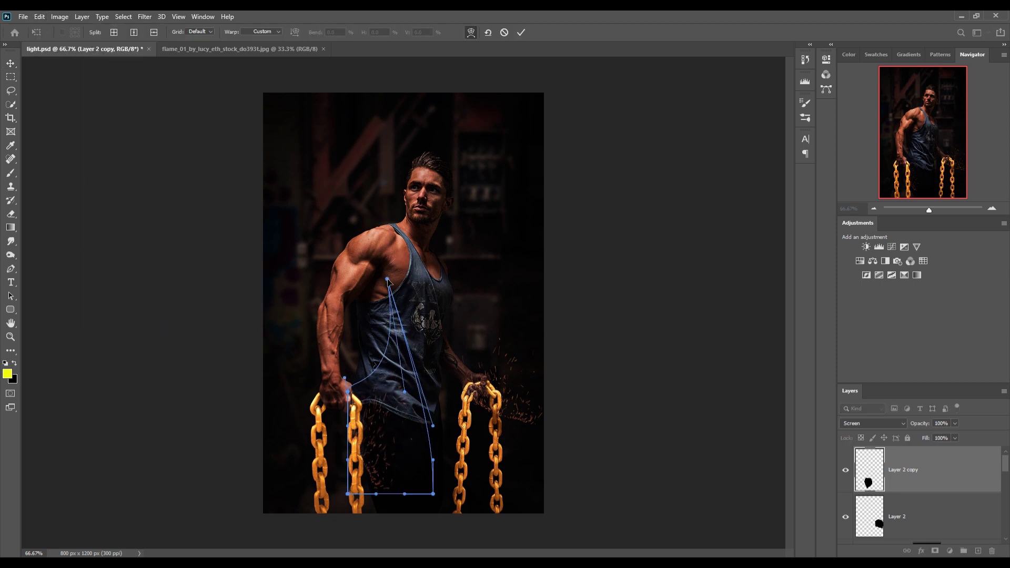
{"action": "left_click_drag", "start_coordinate": [408, 370], "coordinate": [394, 333]}
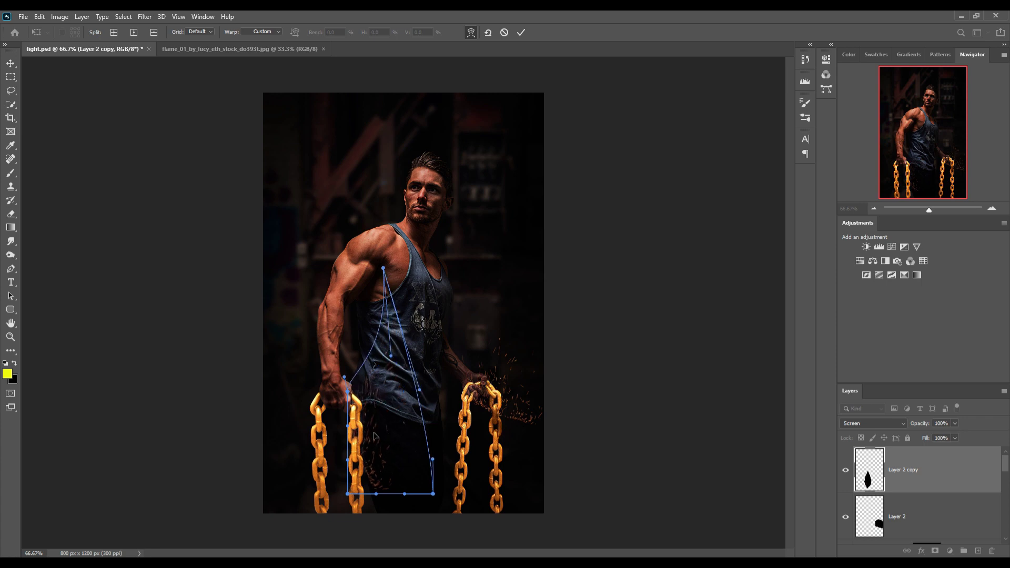
{"action": "left_click_drag", "start_coordinate": [386, 487], "coordinate": [351, 494]}
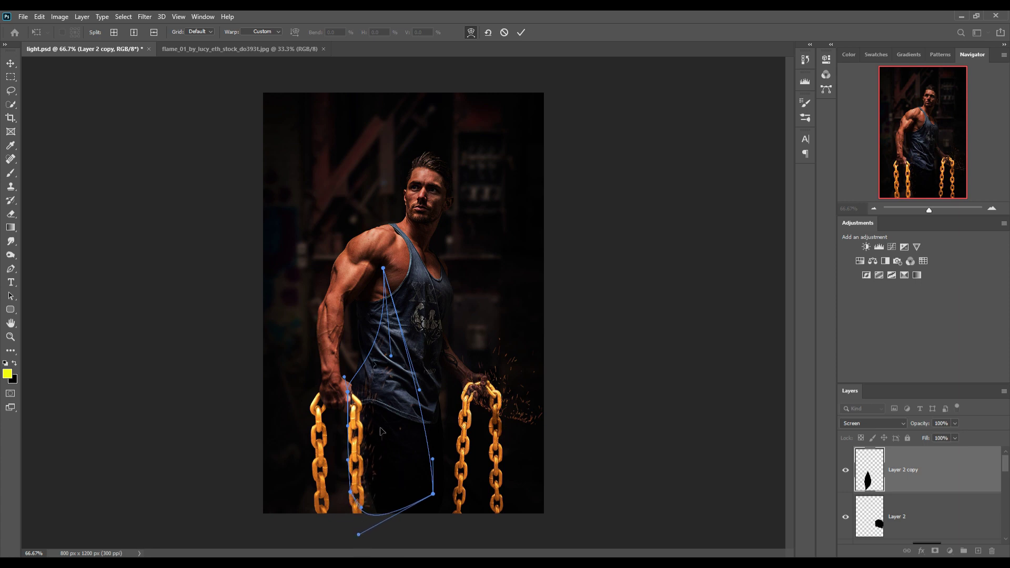
{"action": "left_click", "coordinate": [522, 32]}
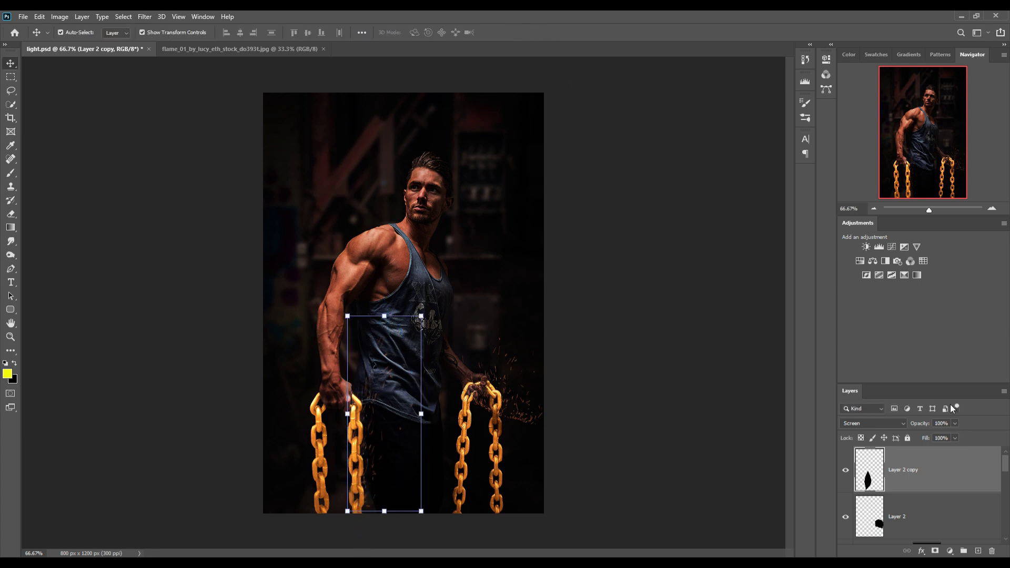
Duplicate the warped sparks layer and fit the duplicate along the right chain, scaled to 90.23% and rotated 2.21 degrees
{"action": "right_click", "coordinate": [935, 468]}
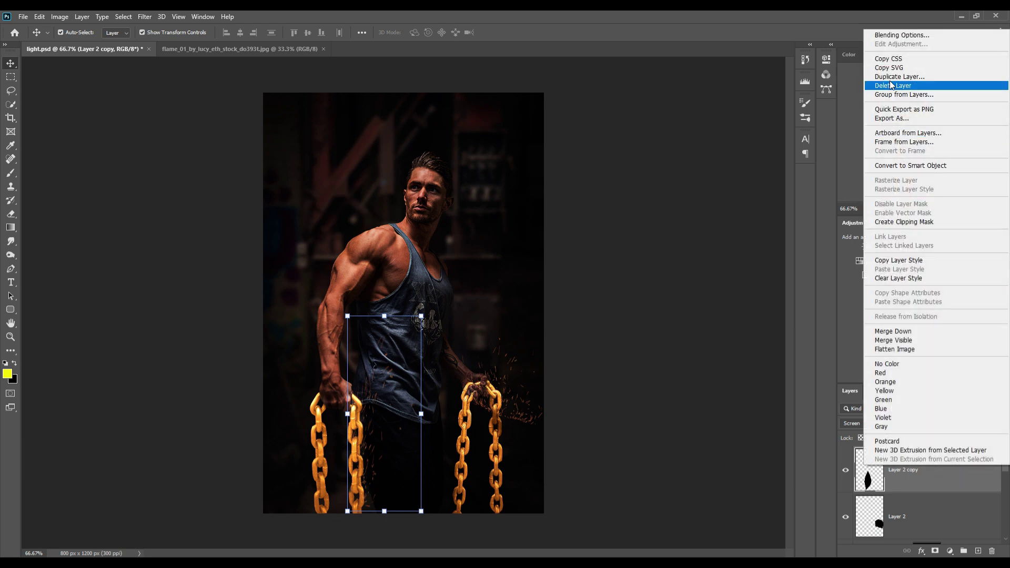
{"action": "left_click", "coordinate": [888, 78]}
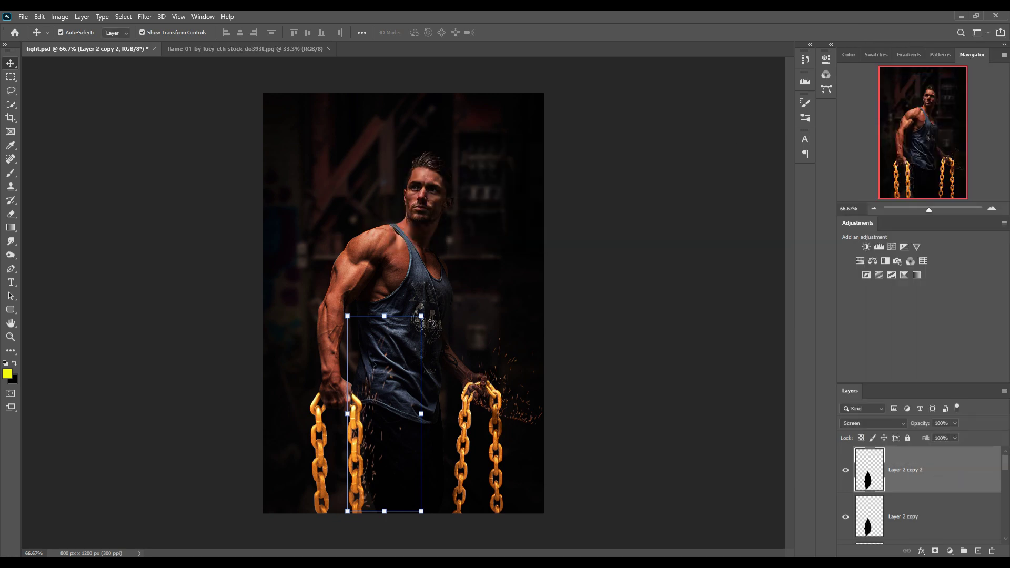
{"action": "left_click_drag", "start_coordinate": [381, 433], "coordinate": [520, 435]}
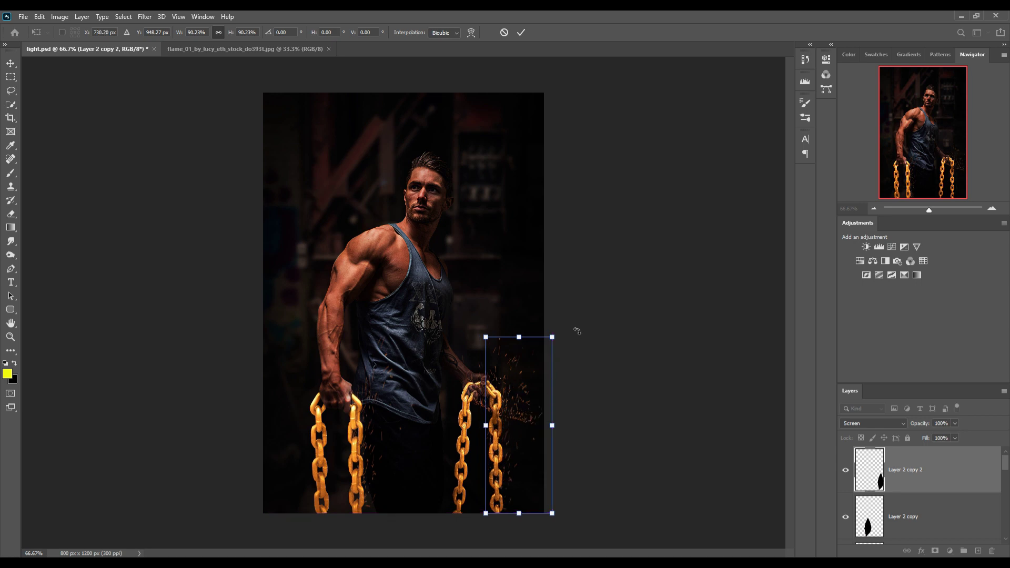
{"action": "left_click_drag", "start_coordinate": [577, 331], "coordinate": [580, 334]}
Hide Layer 2, and scale the sparks along the right chain to 101.48%, nudging them slightly outward
{"action": "scroll", "coordinate": [868, 477], "scroll_direction": "down", "scroll_amount": 1}
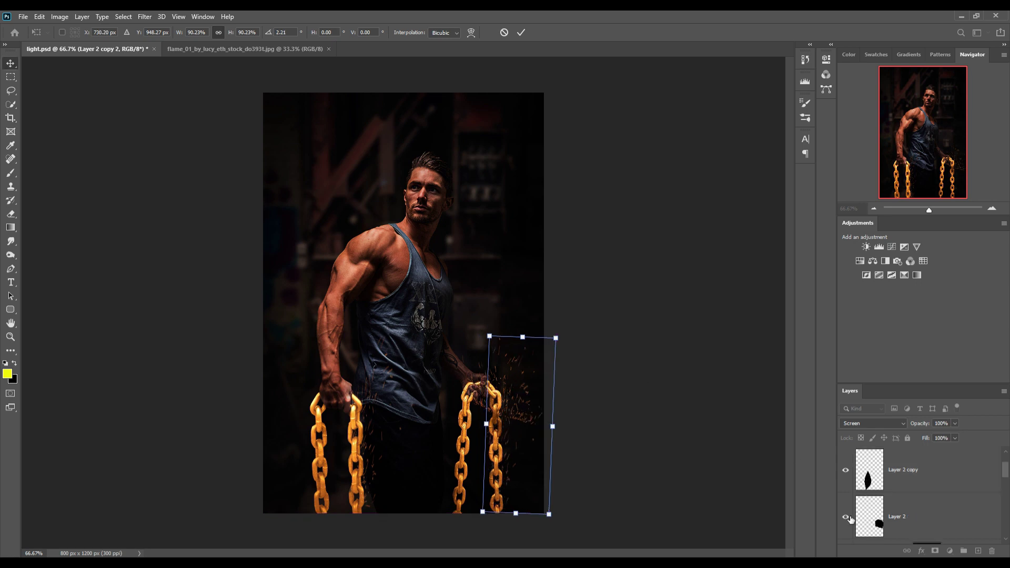
{"action": "key", "text": "Return"}
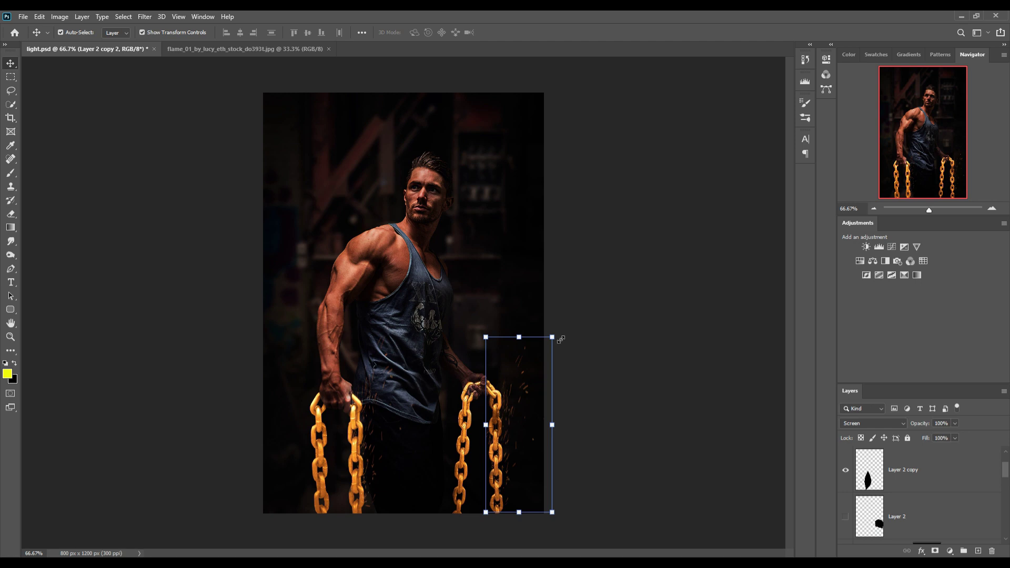
{"action": "left_click_drag", "start_coordinate": [556, 337], "coordinate": [557, 333]}
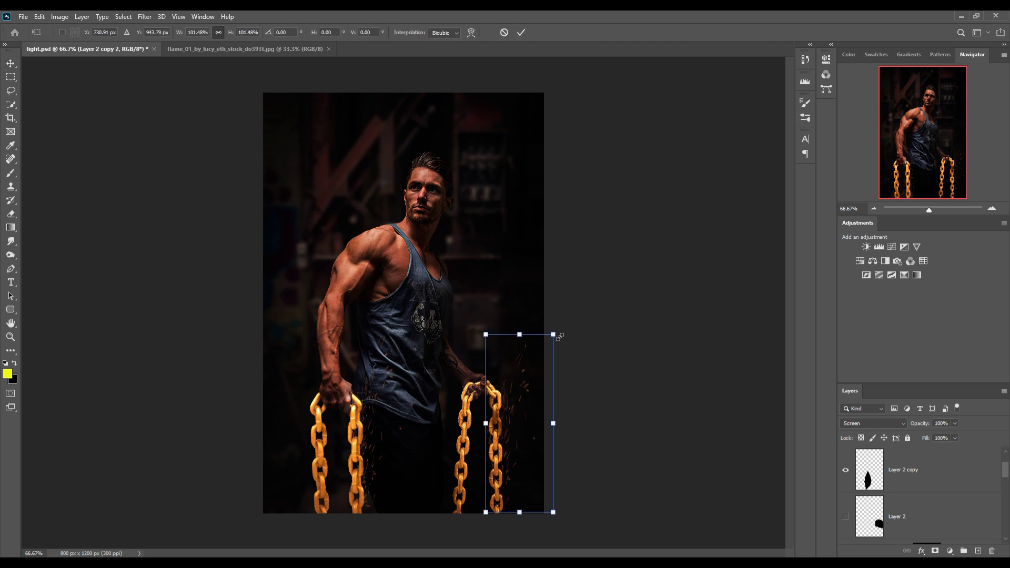
{"action": "left_click_drag", "start_coordinate": [513, 410], "coordinate": [515, 413]}
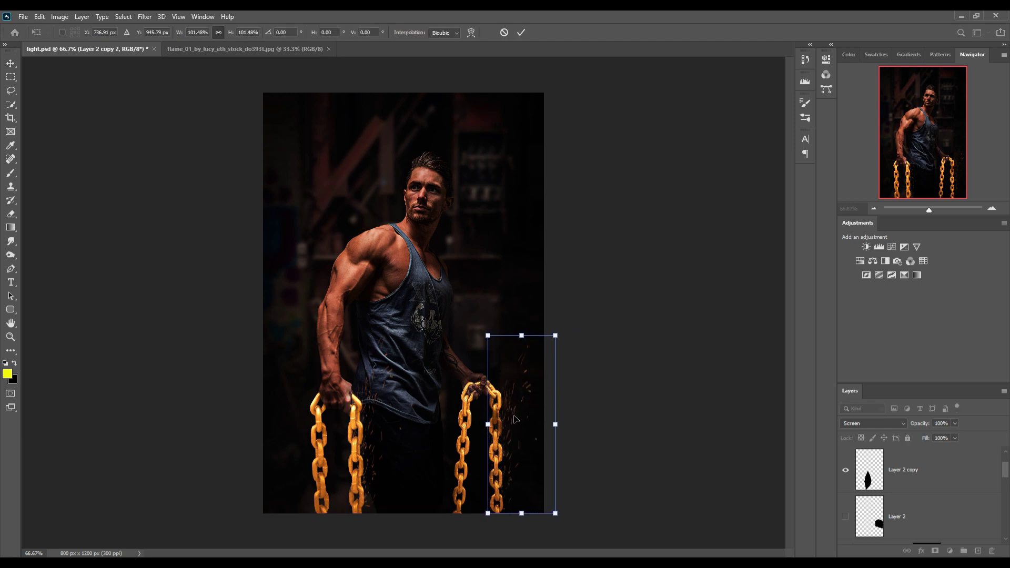
{"action": "left_click", "coordinate": [521, 32]}
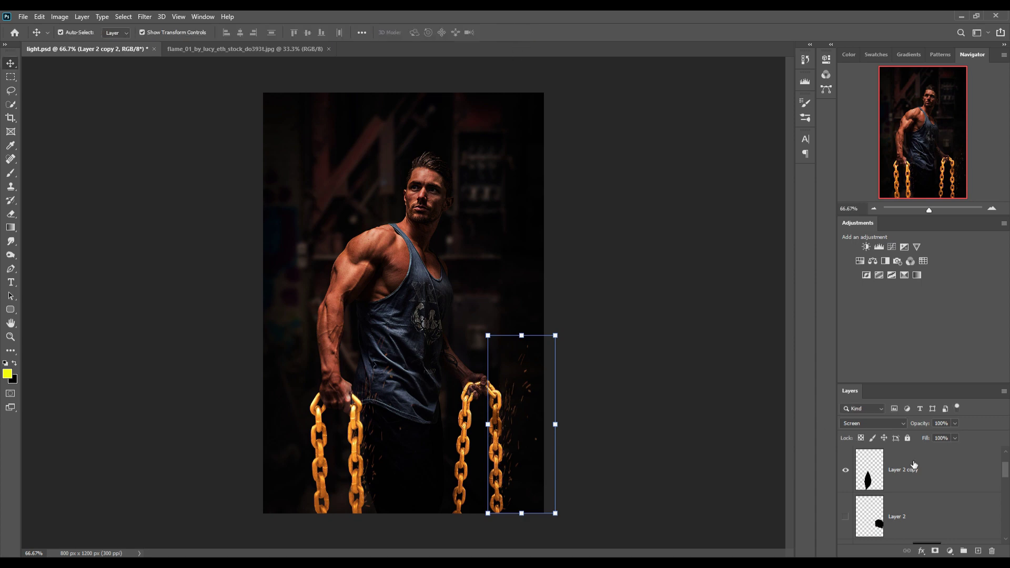
Duplicate Layer 2 copy in place to intensify the sparks along the left chain
{"action": "right_click", "coordinate": [946, 478]}
{"action": "left_click", "coordinate": [926, 103]}
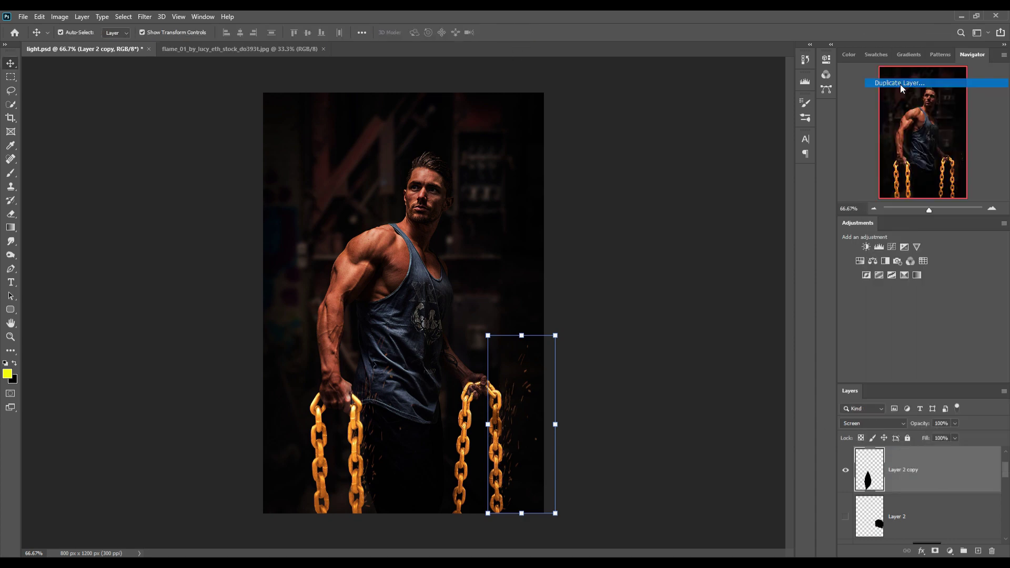
{"action": "left_click", "coordinate": [591, 166]}
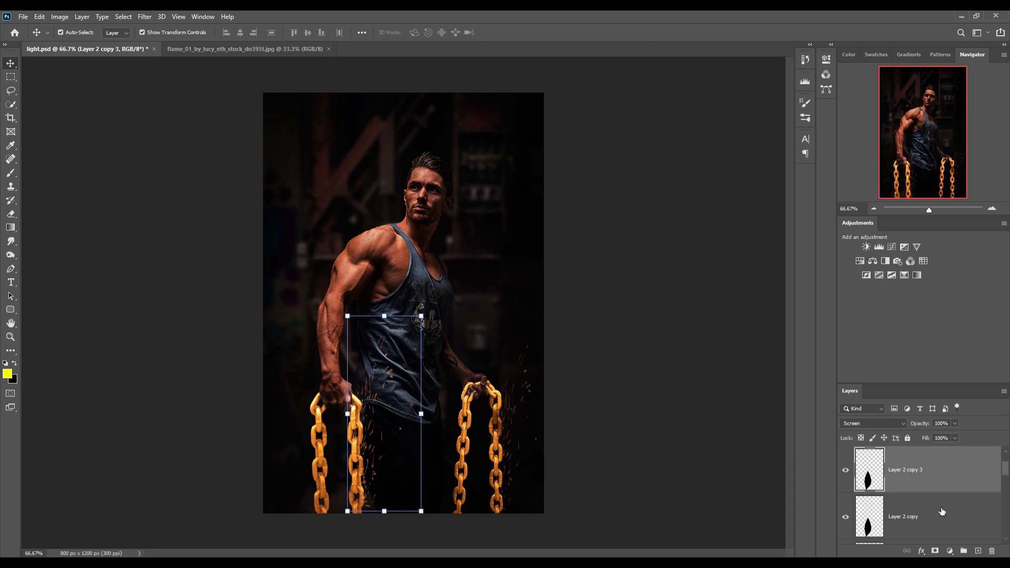
Duplicate Layer 2 copy 2 in place to intensify the sparks along the right chain
{"action": "left_click", "coordinate": [509, 397]}
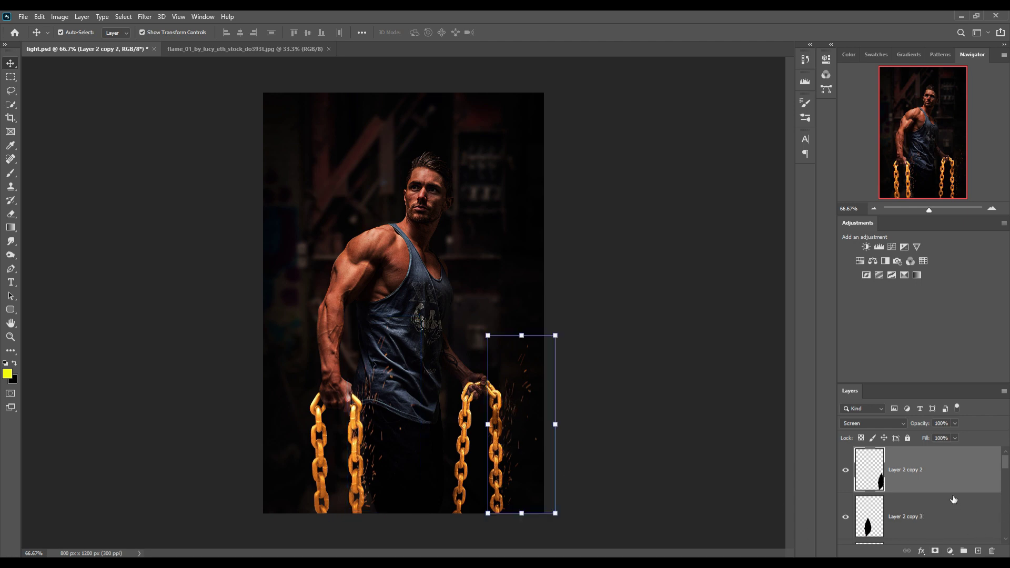
{"action": "right_click", "coordinate": [945, 463]}
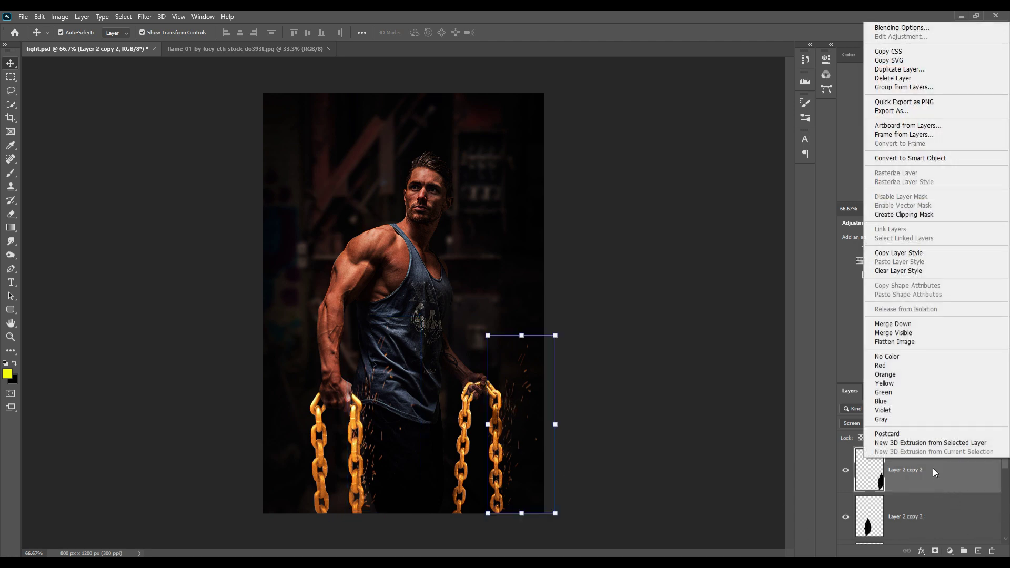
{"action": "left_click", "coordinate": [897, 70]}
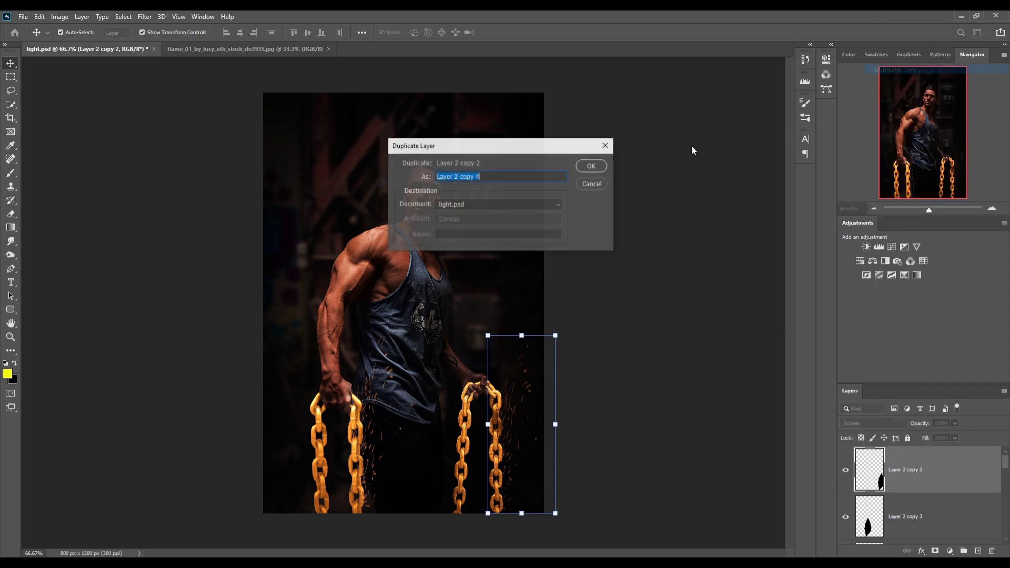
{"action": "left_click", "coordinate": [591, 168]}
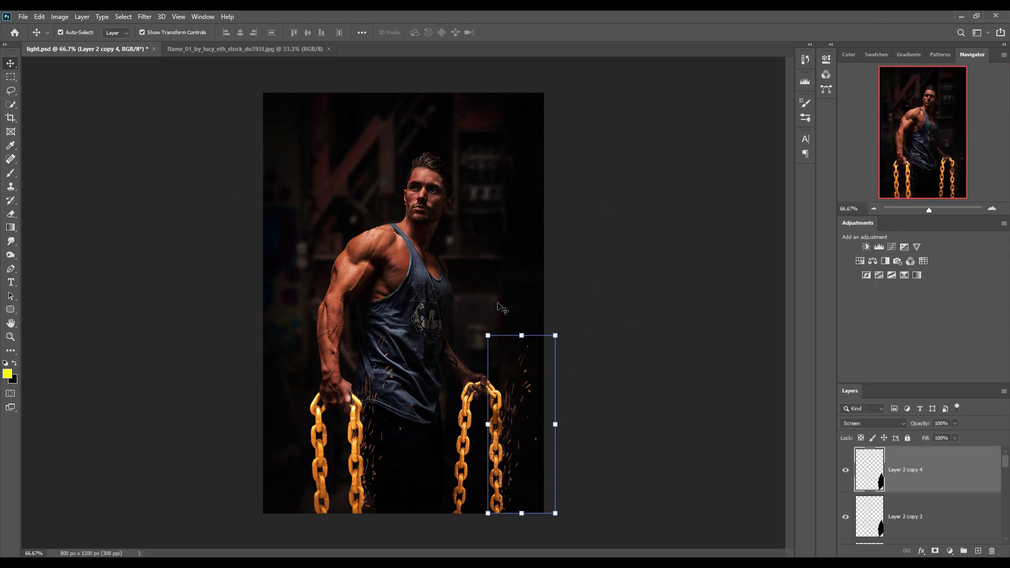
Darken the man slightly by lowering the midtone point of the Curves 2 adjustment's RGB curve
{"action": "left_click", "coordinate": [393, 334]}
{"action": "scroll", "coordinate": [944, 486], "scroll_direction": "down", "scroll_amount": 5}
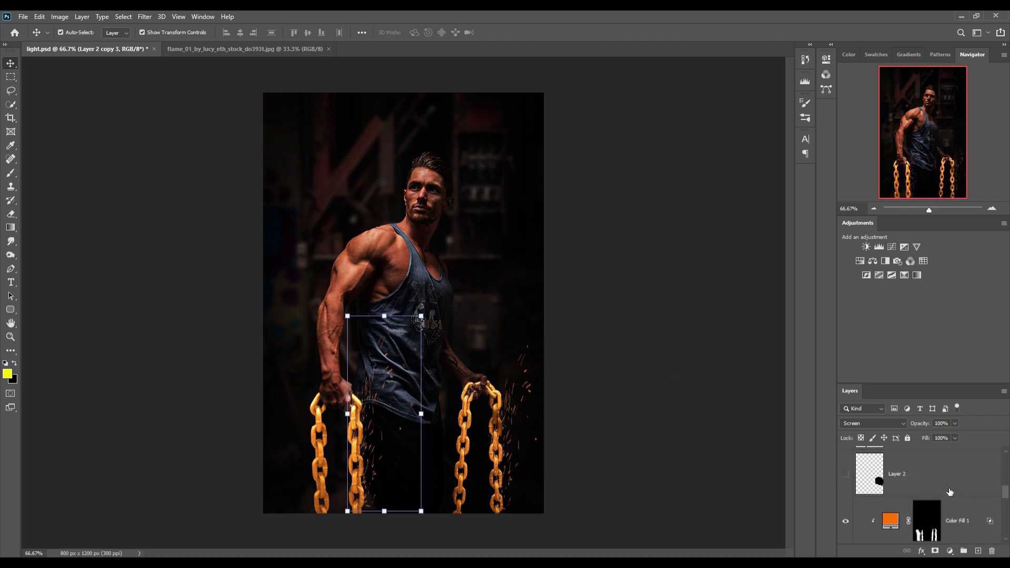
{"action": "scroll", "coordinate": [944, 486], "scroll_direction": "up", "scroll_amount": 1}
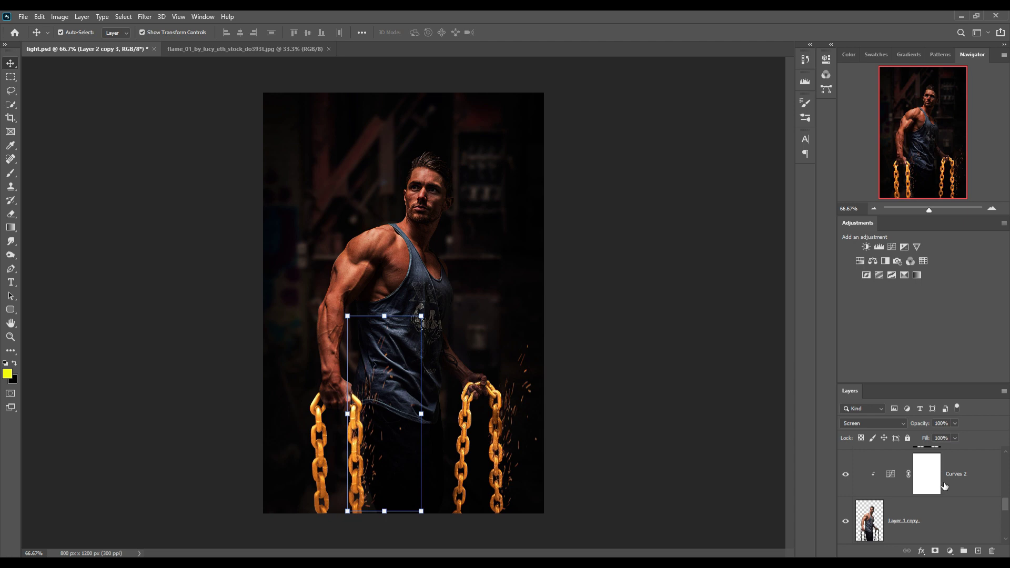
{"action": "double_click", "coordinate": [891, 475]}
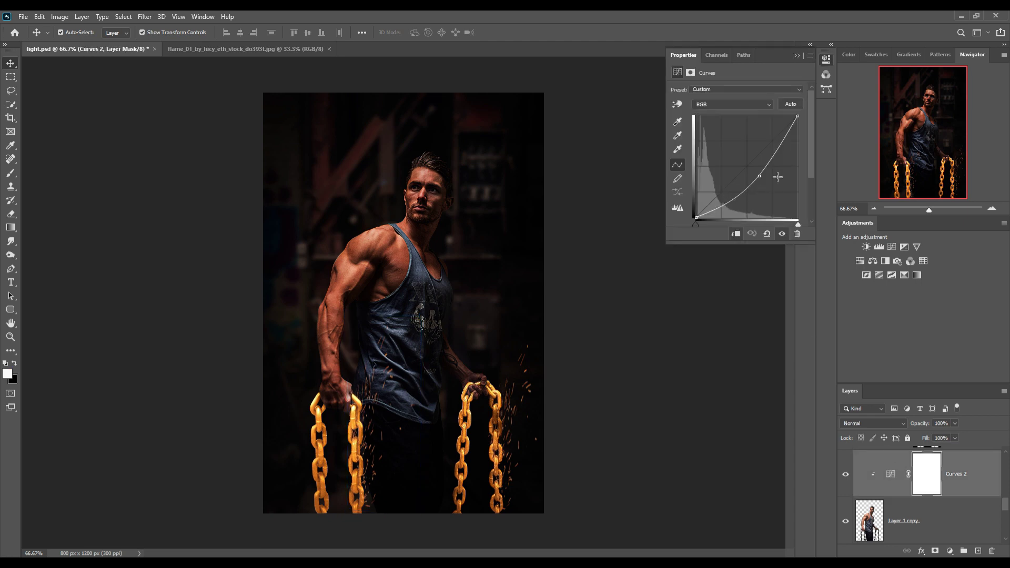
{"action": "left_click_drag", "start_coordinate": [766, 183], "coordinate": [768, 185]}
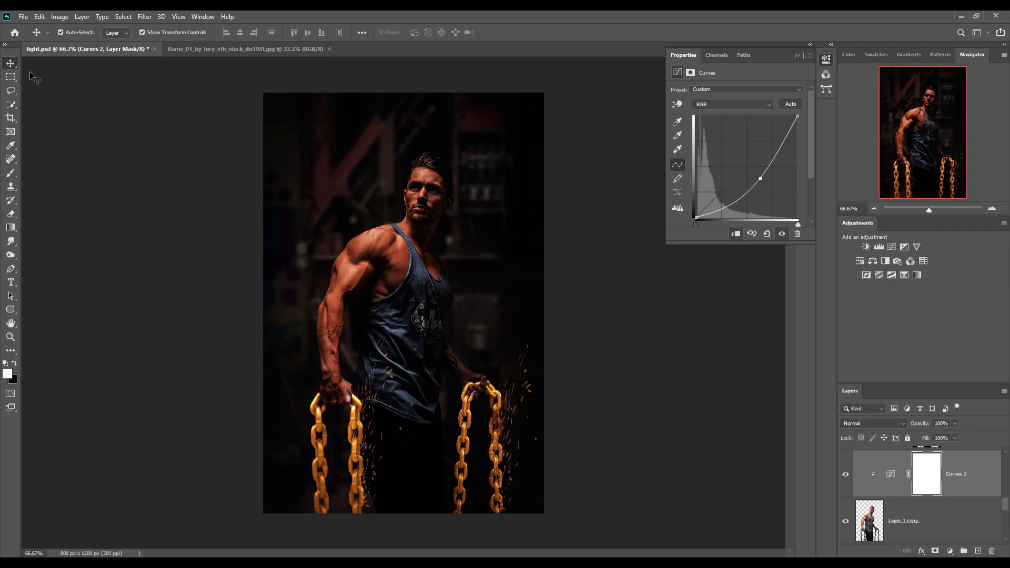
{"action": "left_click", "coordinate": [796, 55]}
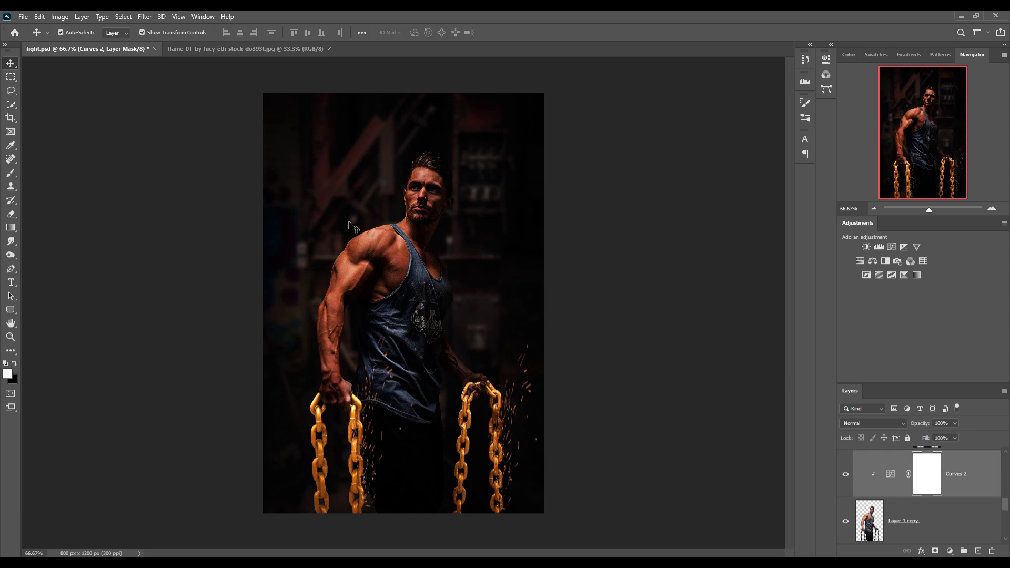
In the flame stock image, outline the flames above the barrel rim with a freehand Lasso selection
{"action": "left_click", "coordinate": [254, 48]}
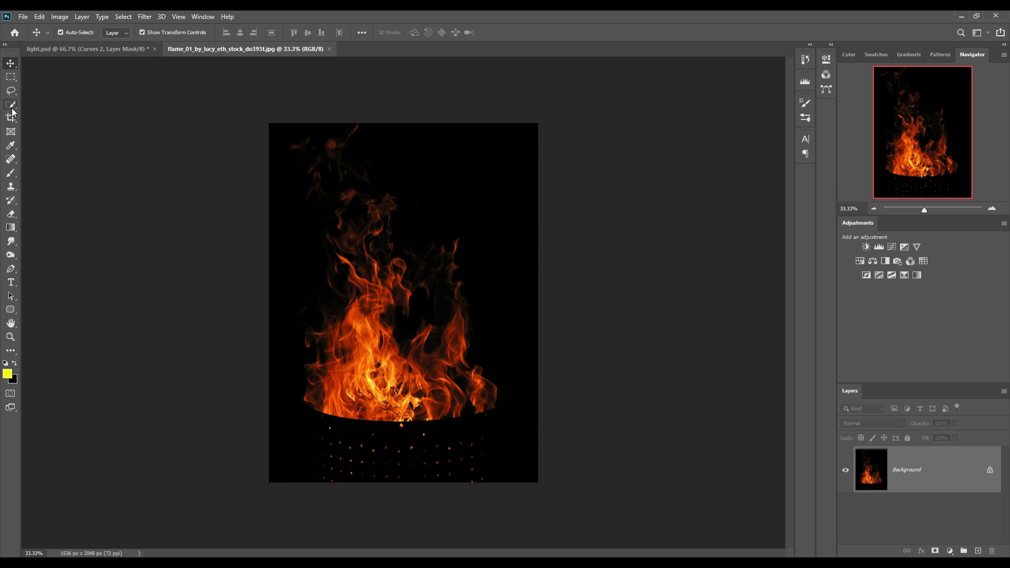
{"action": "left_click", "coordinate": [11, 90]}
{"action": "mouse_move", "coordinate": [403, 130]}
{"action": "left_mouse_down"}
{"action": "mouse_move", "coordinate": [368, 125]}
{"action": "mouse_move", "coordinate": [301, 141]}
{"action": "mouse_move", "coordinate": [308, 390]}
{"action": "mouse_move", "coordinate": [378, 394]}
{"action": "mouse_move", "coordinate": [484, 380]}
{"action": "mouse_move", "coordinate": [452, 223]}
{"action": "mouse_move", "coordinate": [398, 128]}
{"action": "left_mouse_up"}
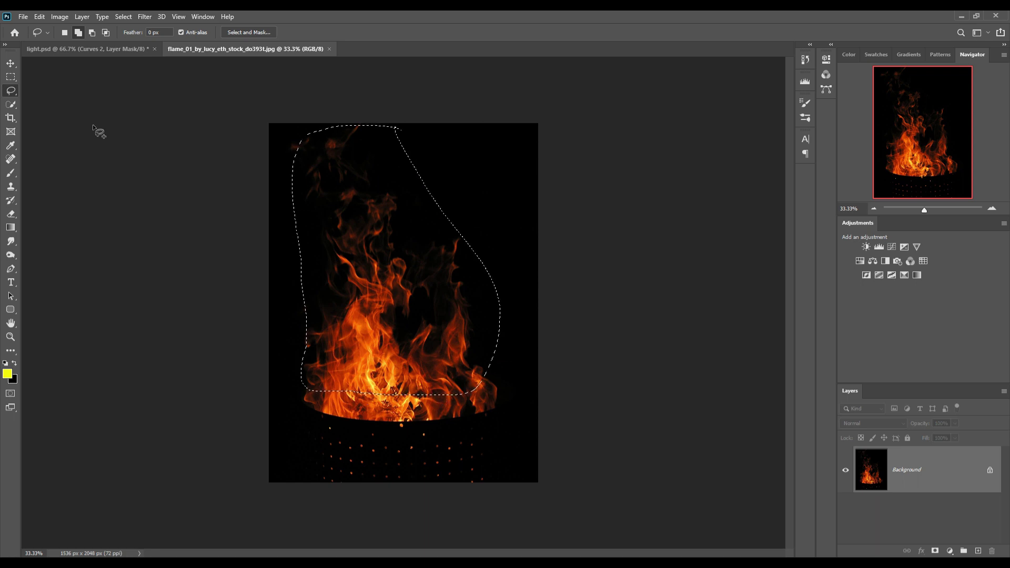
Copy the selected flames into light.psd with color conversion, and place their layer at the top of the layer stack
{"action": "left_click", "coordinate": [11, 64]}
{"action": "left_click_drag", "start_coordinate": [270, 49], "coordinate": [548, 130]}
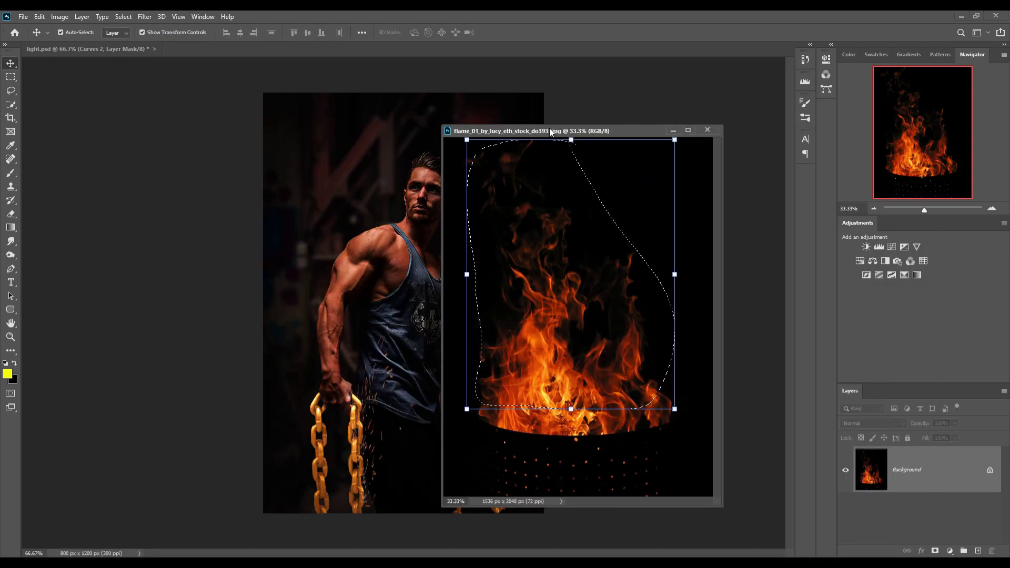
{"action": "left_click_drag", "start_coordinate": [568, 258], "coordinate": [361, 377]}
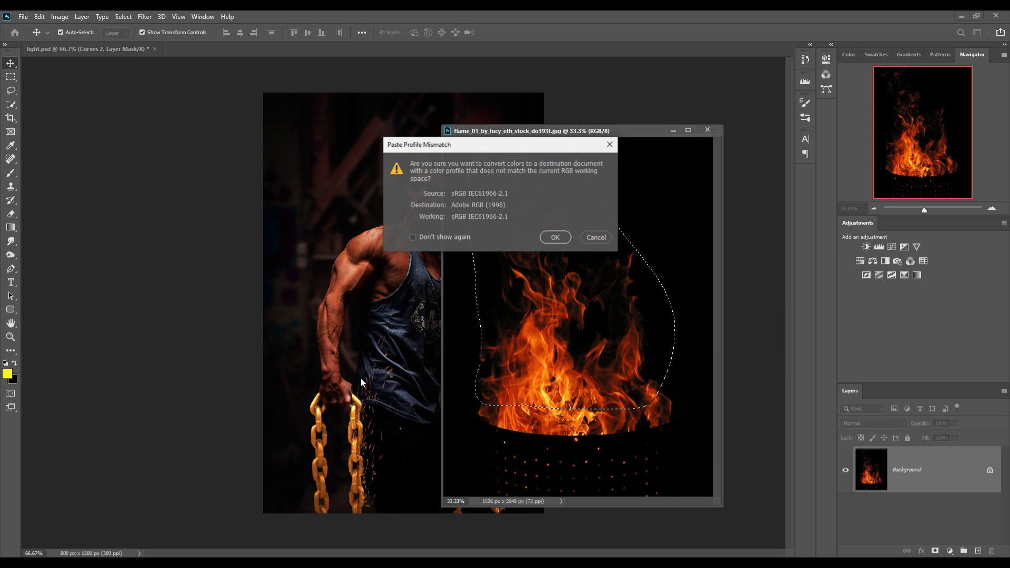
{"action": "left_click", "coordinate": [555, 237]}
{"action": "left_click", "coordinate": [673, 131]}
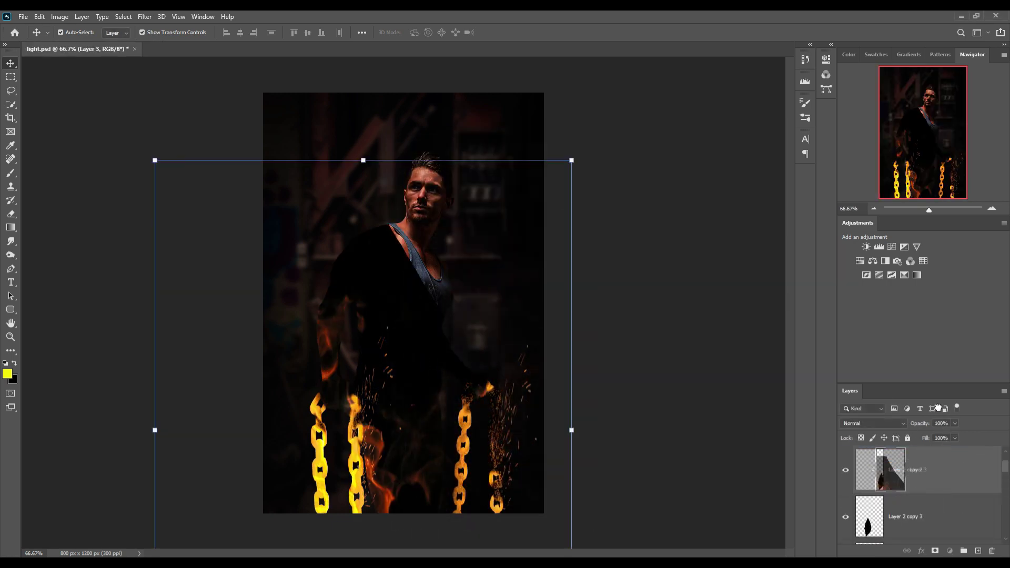
{"action": "scroll", "coordinate": [939, 458], "scroll_direction": "up", "scroll_amount": 2}
{"action": "scroll", "coordinate": [940, 458], "scroll_direction": "up", "scroll_amount": 1}
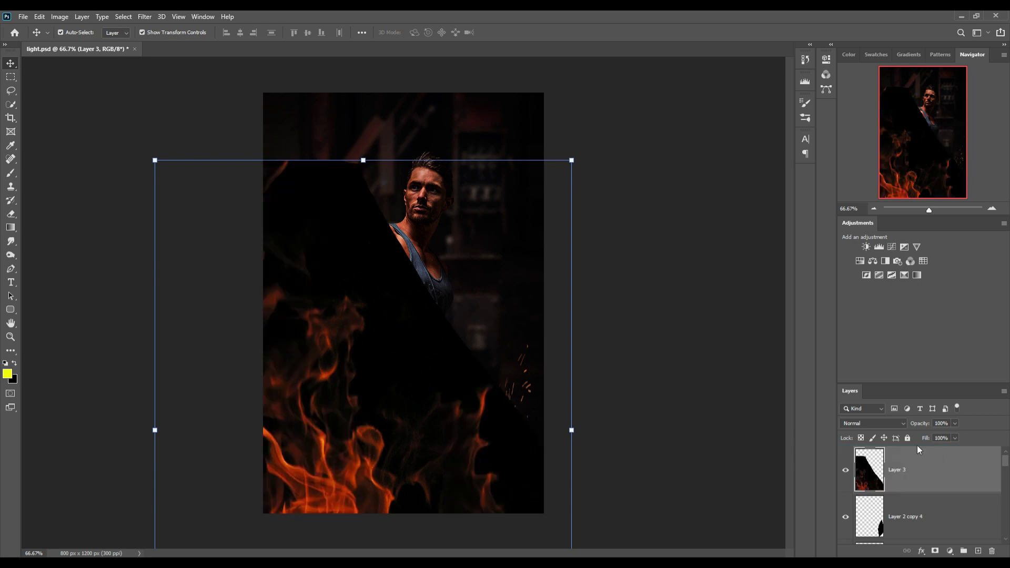
Scale the flames on Layer 3 to 23.68% and position them over the lower part of the left chain
{"action": "left_click_drag", "start_coordinate": [571, 160], "coordinate": [349, 449]}
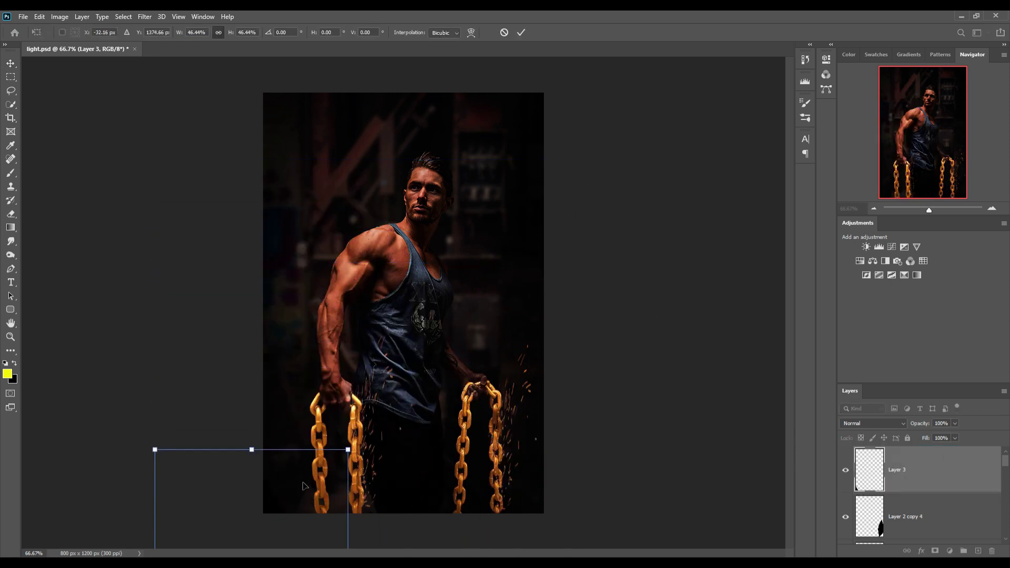
{"action": "left_click_drag", "start_coordinate": [299, 502], "coordinate": [444, 299]}
{"action": "left_click_drag", "start_coordinate": [493, 245], "coordinate": [399, 368]}
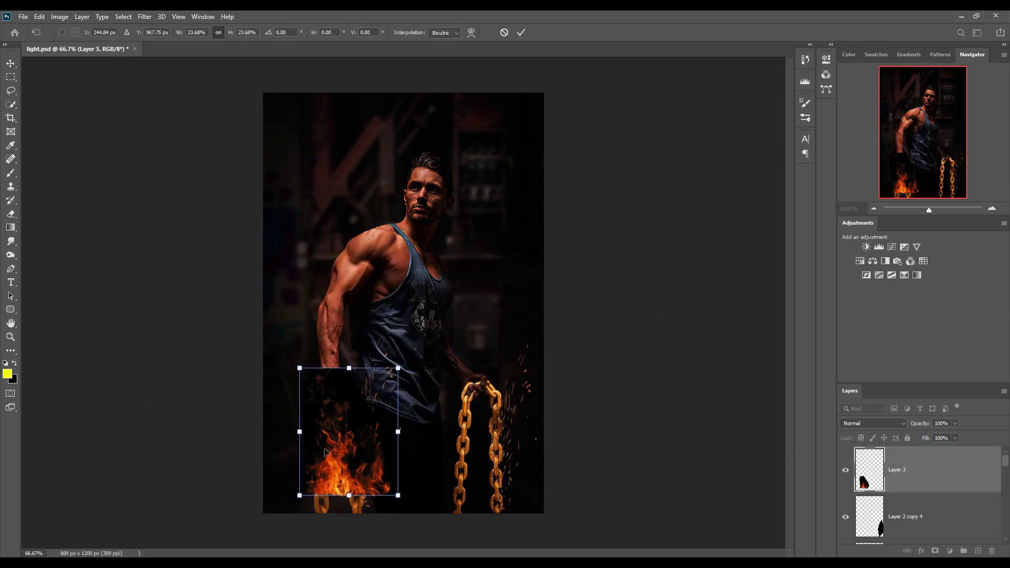
{"action": "left_click_drag", "start_coordinate": [325, 455], "coordinate": [311, 501]}
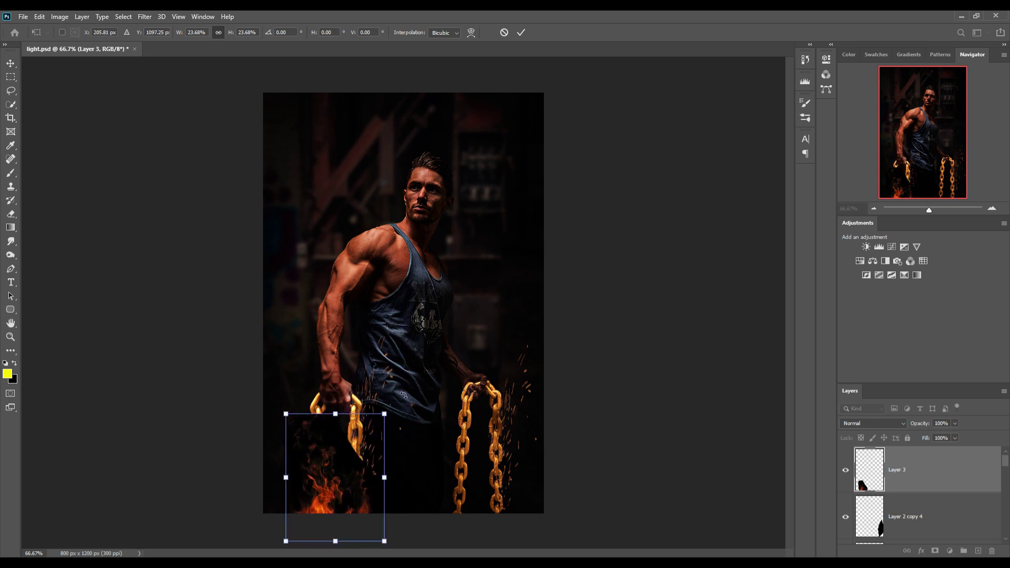
{"action": "left_click", "coordinate": [528, 33]}
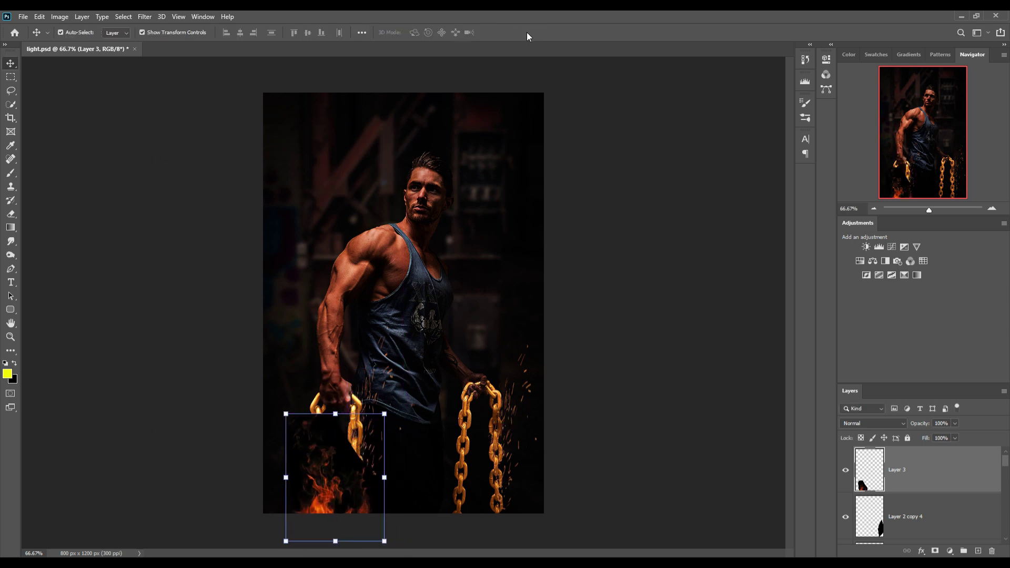
Set Layer 3's blend mode to Screen, and refit the flames around the left chain at 98.97% scale along the image's lower edge
{"action": "left_click", "coordinate": [891, 422]}
{"action": "left_click", "coordinate": [854, 392]}
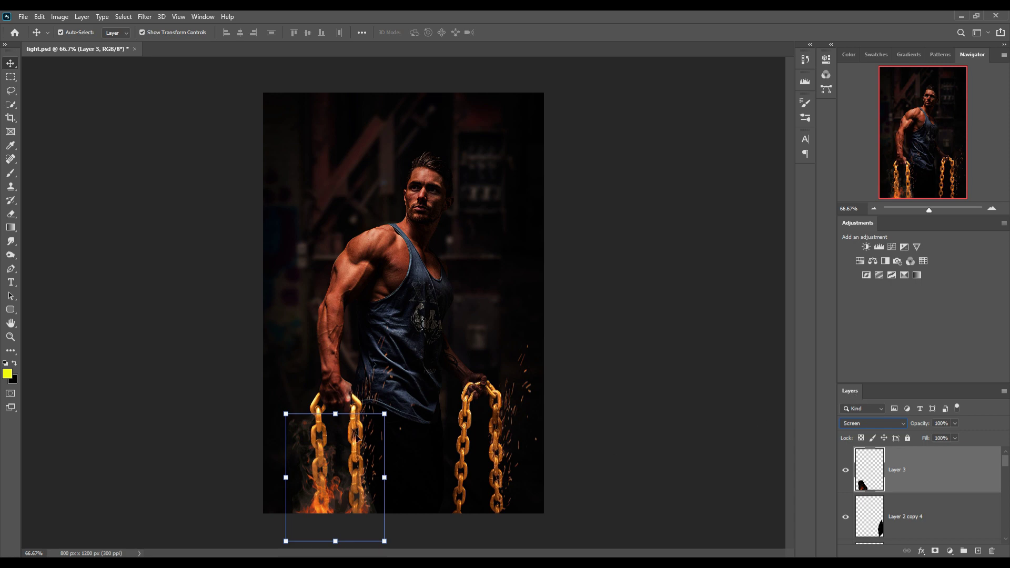
{"action": "left_click_drag", "start_coordinate": [385, 414], "coordinate": [384, 415]}
{"action": "left_click_drag", "start_coordinate": [368, 469], "coordinate": [374, 448]}
{"action": "left_click_drag", "start_coordinate": [345, 493], "coordinate": [337, 487]}
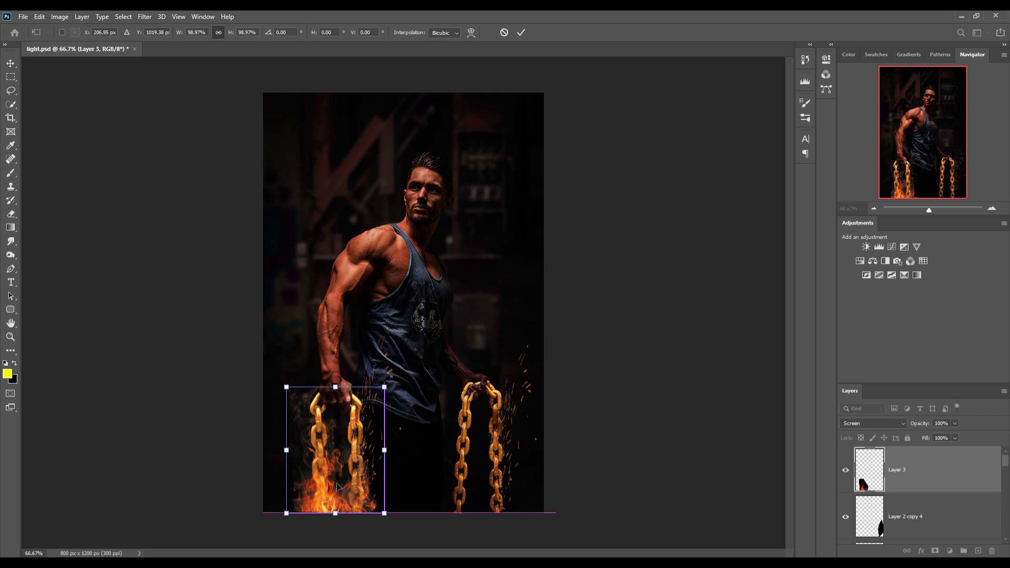
{"action": "left_click", "coordinate": [520, 33]}
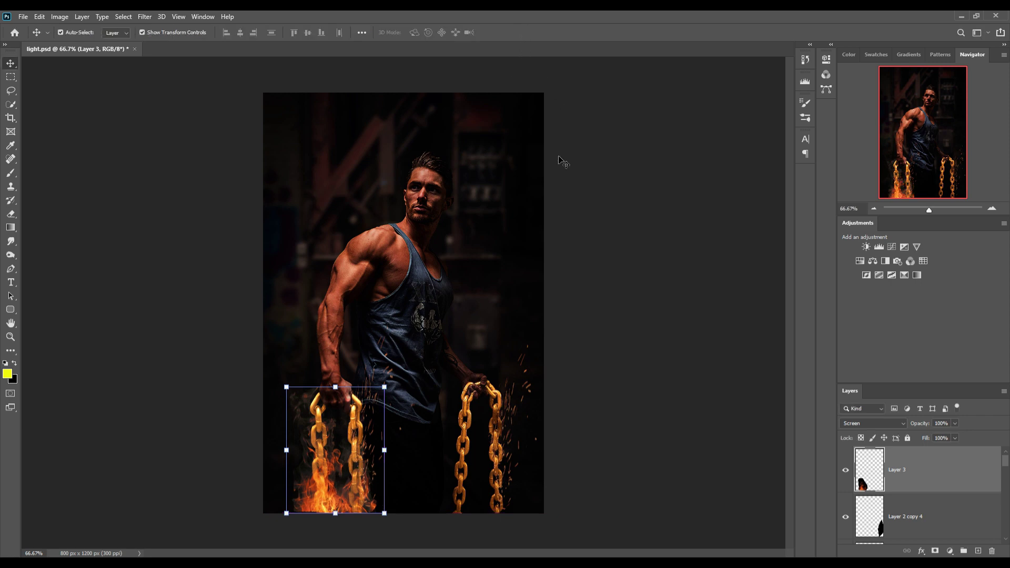
Warp Layer 3, pulling its lower outer corner and side inward so the flames hug the left chain
{"action": "left_click", "coordinate": [39, 16]}
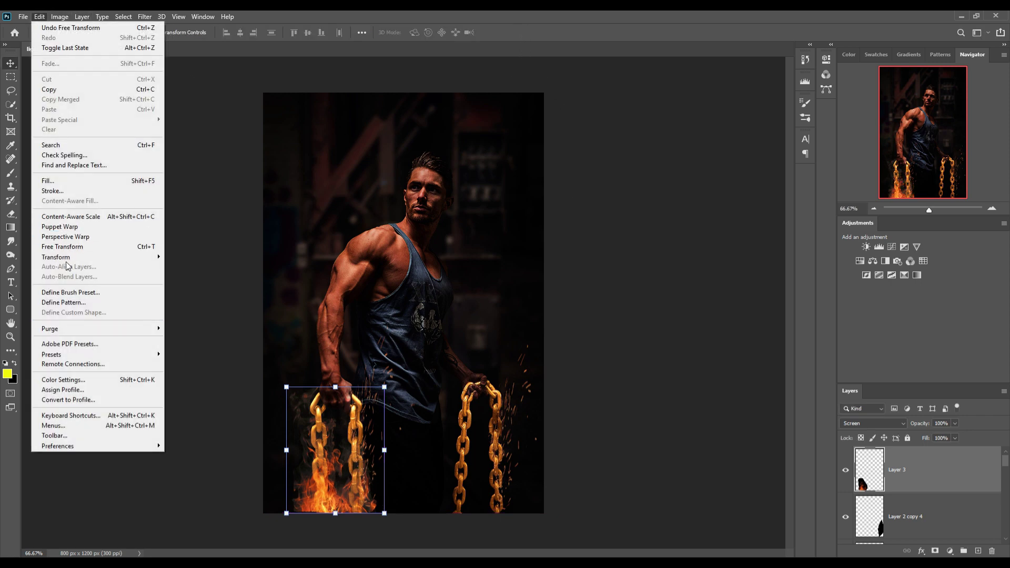
{"action": "mouse_move", "coordinate": [67, 263]}
{"action": "left_click", "coordinate": [180, 329]}
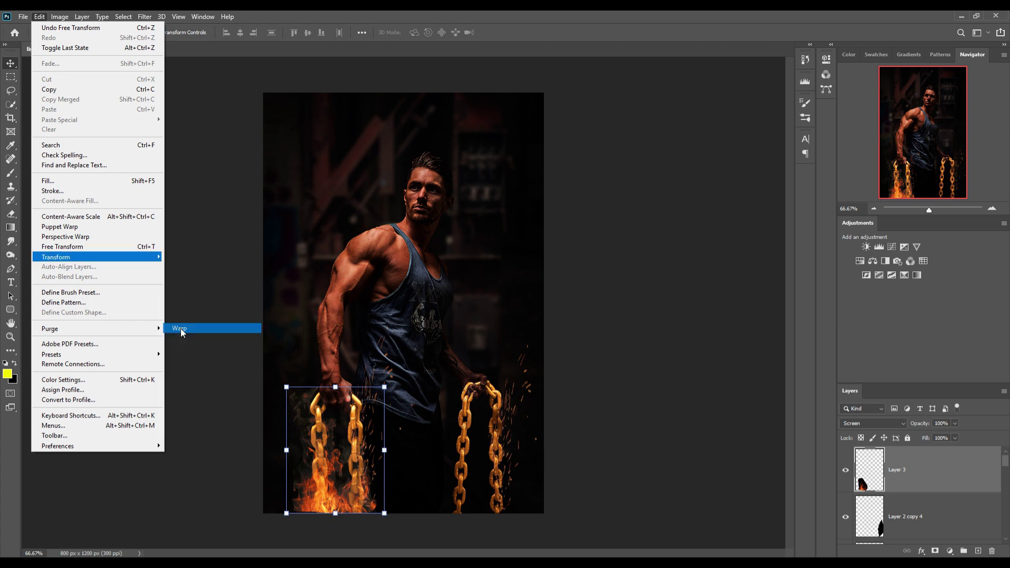
{"action": "left_click_drag", "start_coordinate": [301, 514], "coordinate": [330, 463]}
{"action": "left_click_drag", "start_coordinate": [303, 407], "coordinate": [286, 381]}
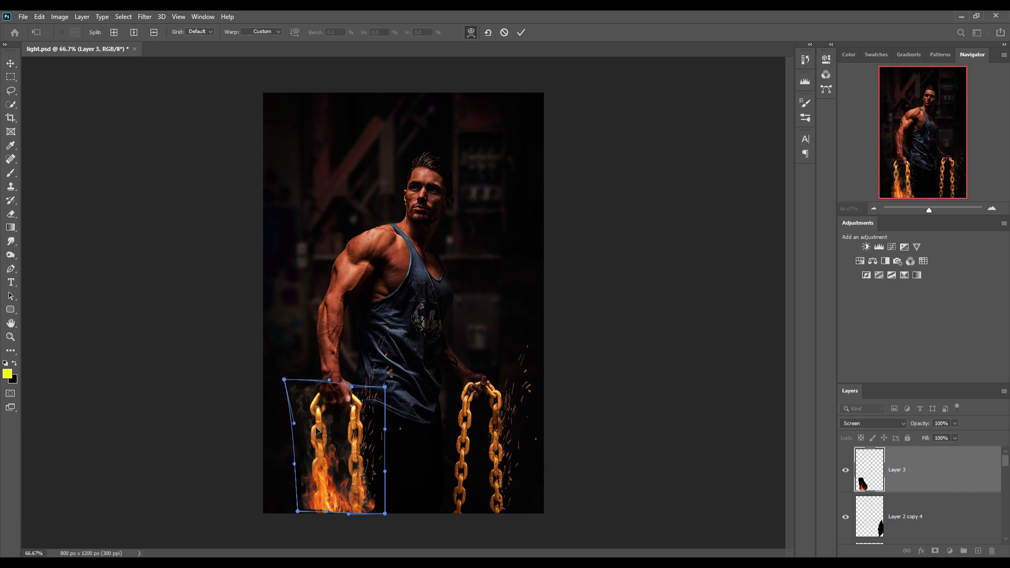
{"action": "left_click_drag", "start_coordinate": [335, 473], "coordinate": [304, 513]}
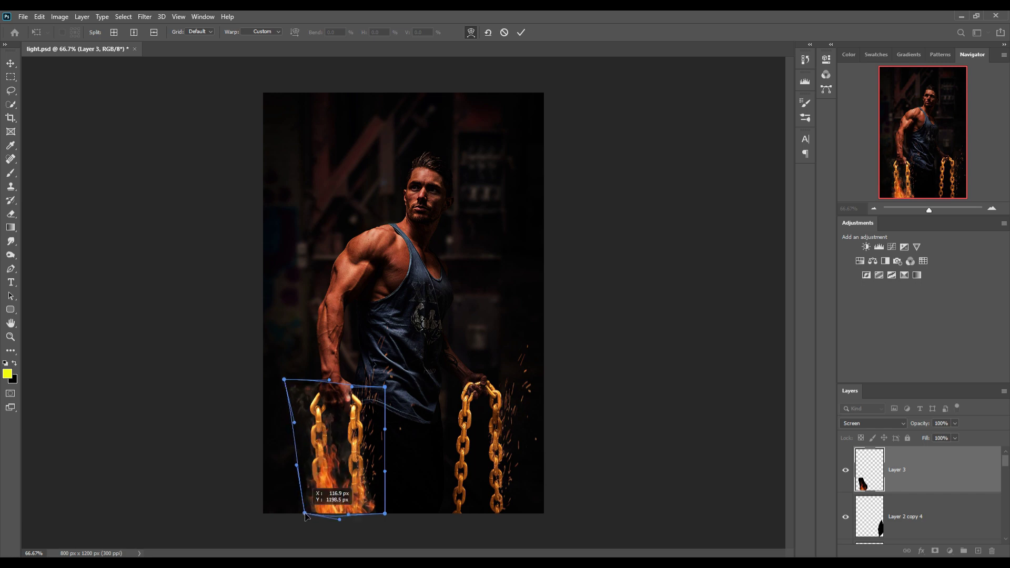
{"action": "left_click_drag", "start_coordinate": [302, 467], "coordinate": [344, 501]}
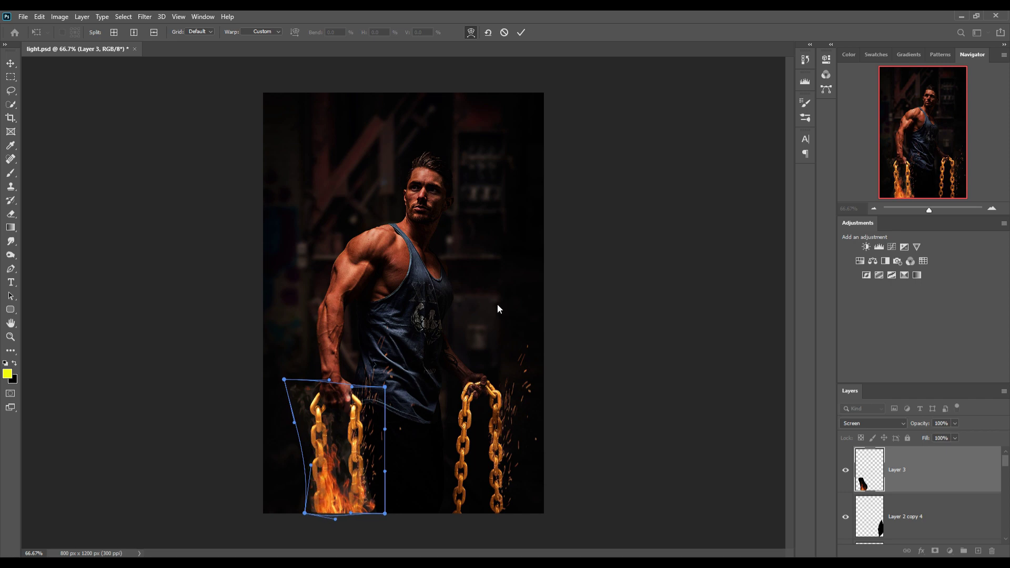
{"action": "left_click", "coordinate": [520, 32]}
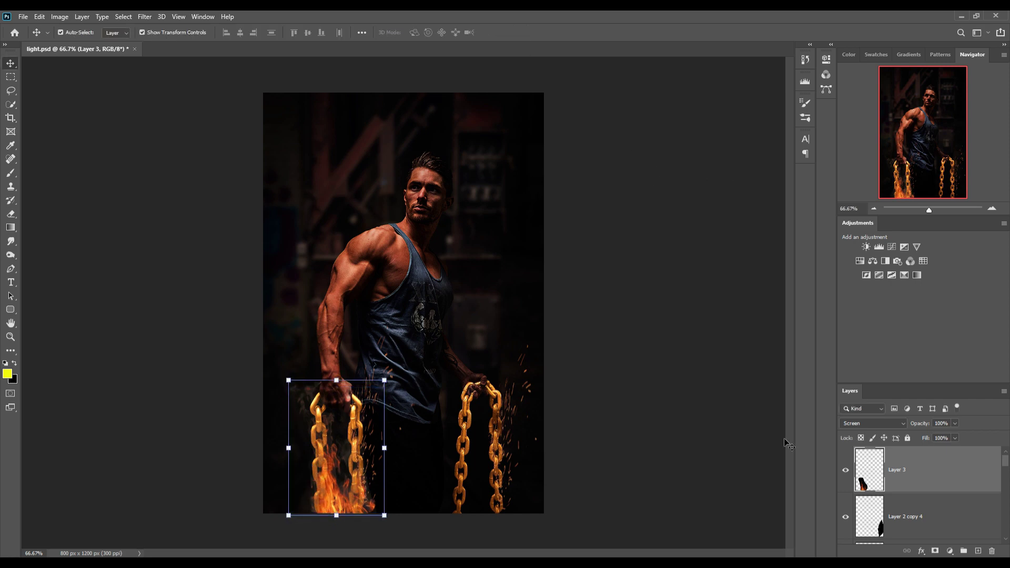
Duplicate Layer 3, and shrink and position the copied flames over the outer strand of the right chain
{"action": "right_click", "coordinate": [952, 476]}
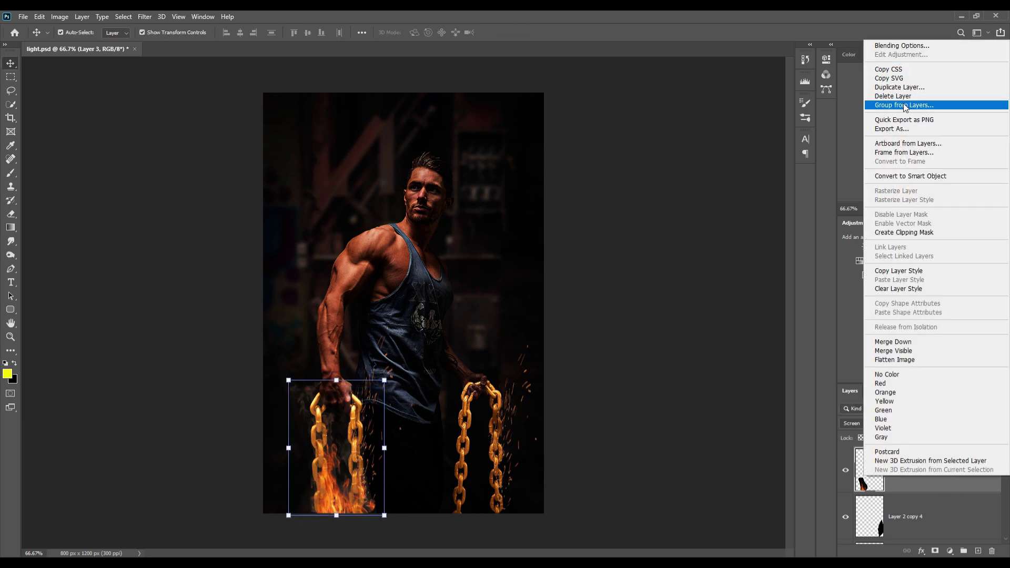
{"action": "left_click", "coordinate": [903, 88]}
{"action": "left_click", "coordinate": [591, 165]}
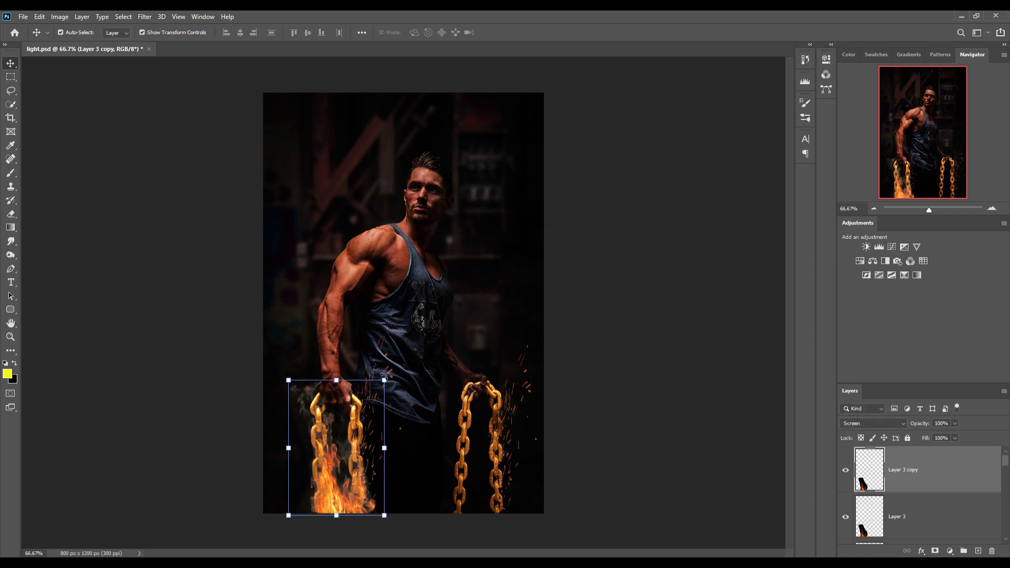
{"action": "left_click_drag", "start_coordinate": [385, 394], "coordinate": [569, 429]}
{"action": "left_click_drag", "start_coordinate": [517, 466], "coordinate": [520, 471]}
{"action": "left_click_drag", "start_coordinate": [573, 425], "coordinate": [567, 442]}
{"action": "left_click_drag", "start_coordinate": [509, 485], "coordinate": [512, 489]}
{"action": "left_click", "coordinate": [521, 32]}
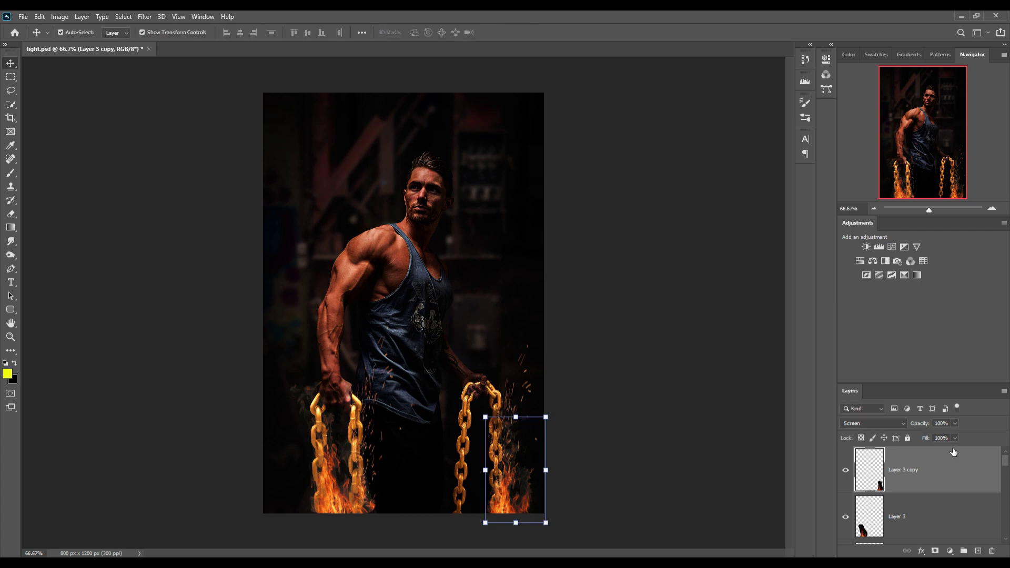
Add a layer mask to Layer 3 copy and paint black over the flames' outer edge to hide it
{"action": "left_click", "coordinate": [935, 551]}
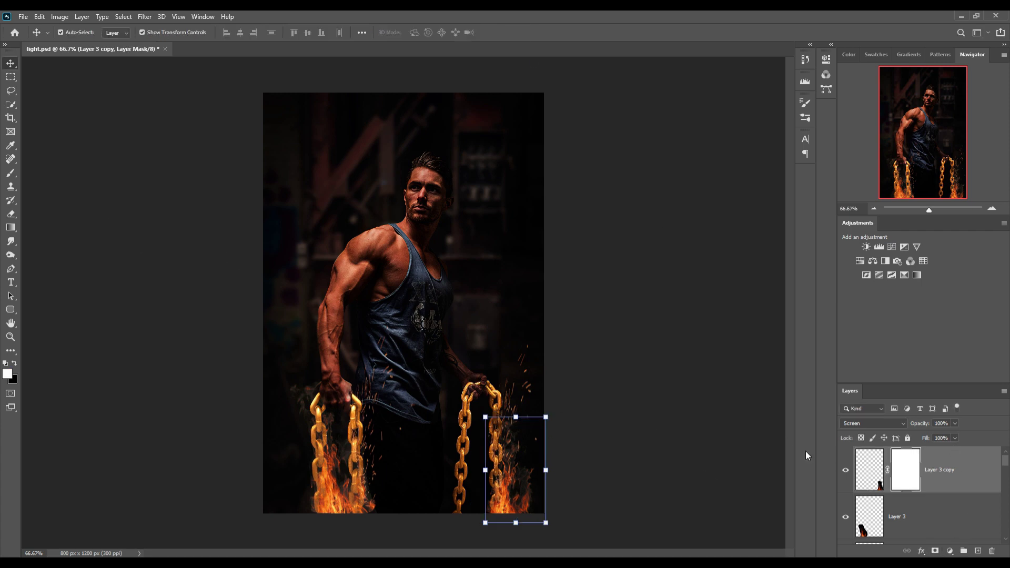
{"action": "key", "text": "b"}
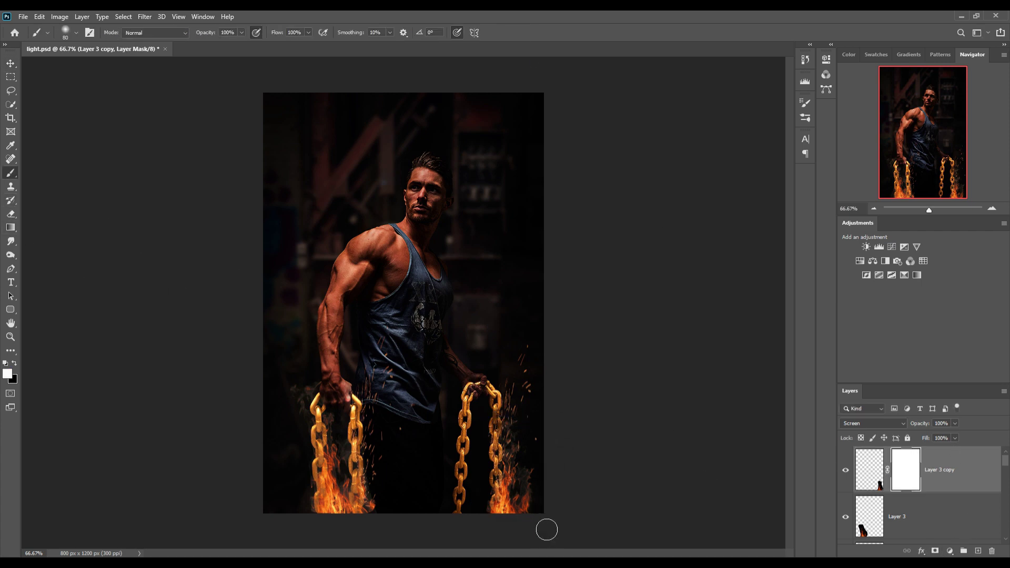
{"action": "left_click", "coordinate": [15, 362]}
{"action": "mouse_move", "coordinate": [550, 469]}
{"action": "left_mouse_down"}
{"action": "mouse_move", "coordinate": [543, 536]}
{"action": "mouse_move", "coordinate": [545, 474]}
{"action": "mouse_move", "coordinate": [538, 531]}
{"action": "mouse_move", "coordinate": [541, 487]}
{"action": "left_mouse_up"}
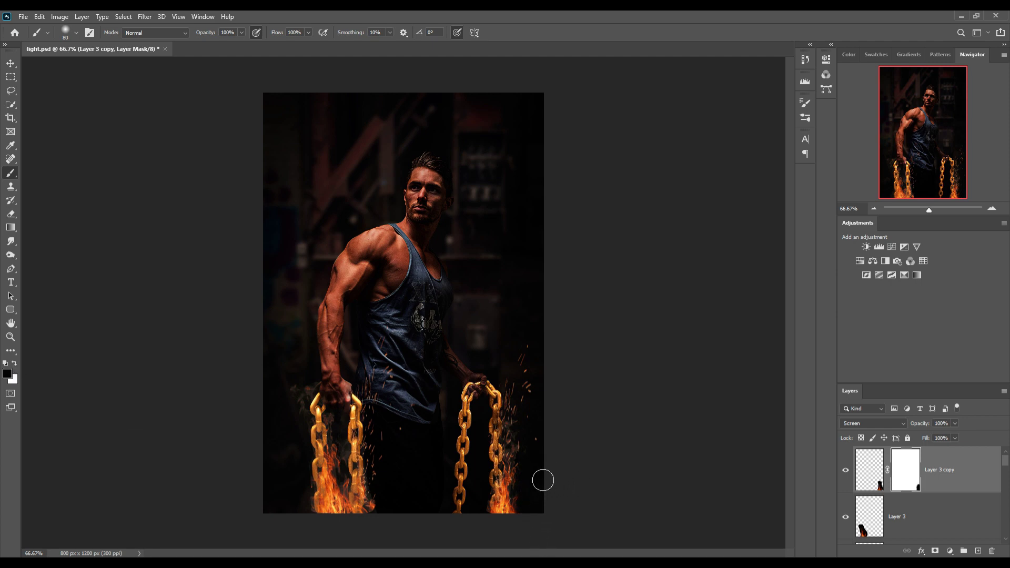
Duplicate Layer 3 copy together with its mask to make another set of flames
{"action": "left_click", "coordinate": [9, 63]}
{"action": "right_click", "coordinate": [983, 492]}
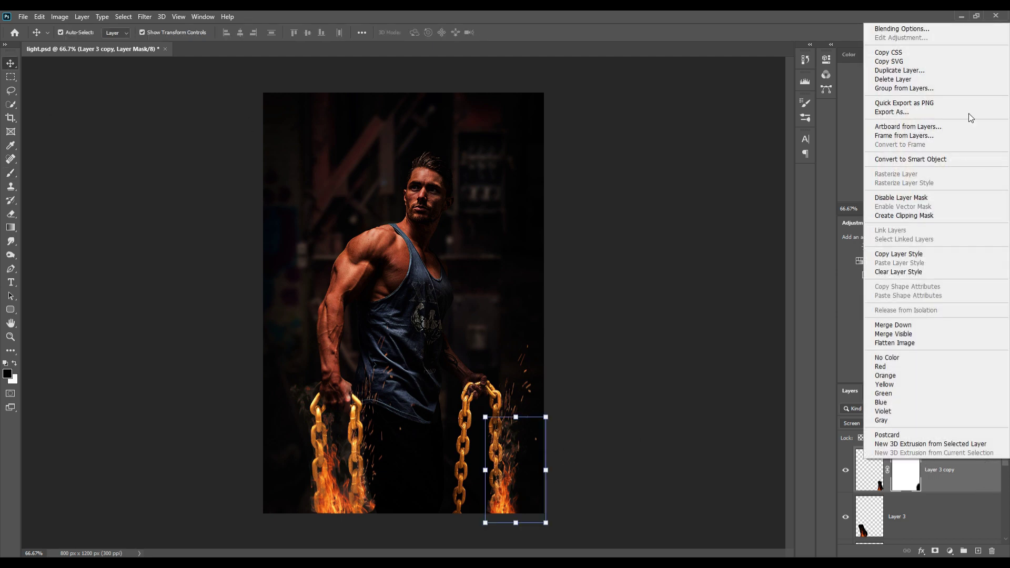
{"action": "left_click", "coordinate": [899, 70]}
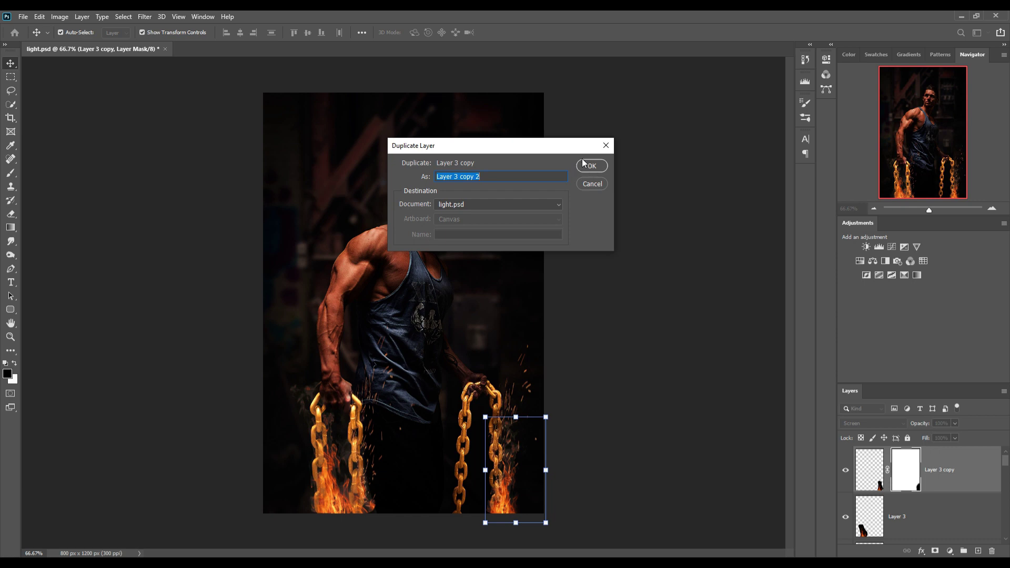
{"action": "left_click", "coordinate": [592, 167]}
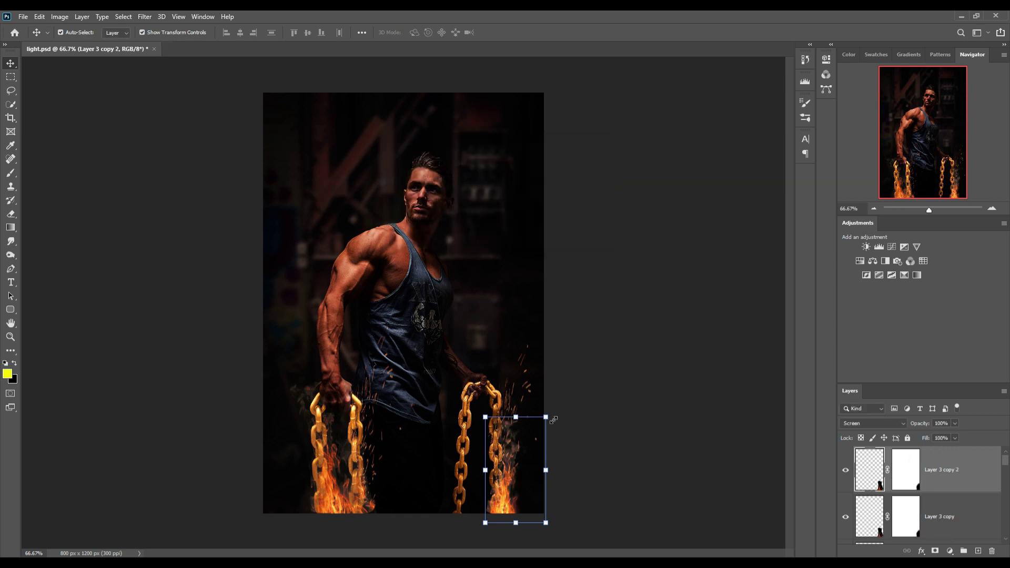
Scale the duplicated flames to 102.96% and fit them over the inner strand of the right chain
{"action": "left_click_drag", "start_coordinate": [553, 419], "coordinate": [547, 430]}
{"action": "left_click_drag", "start_coordinate": [519, 493], "coordinate": [474, 491]}
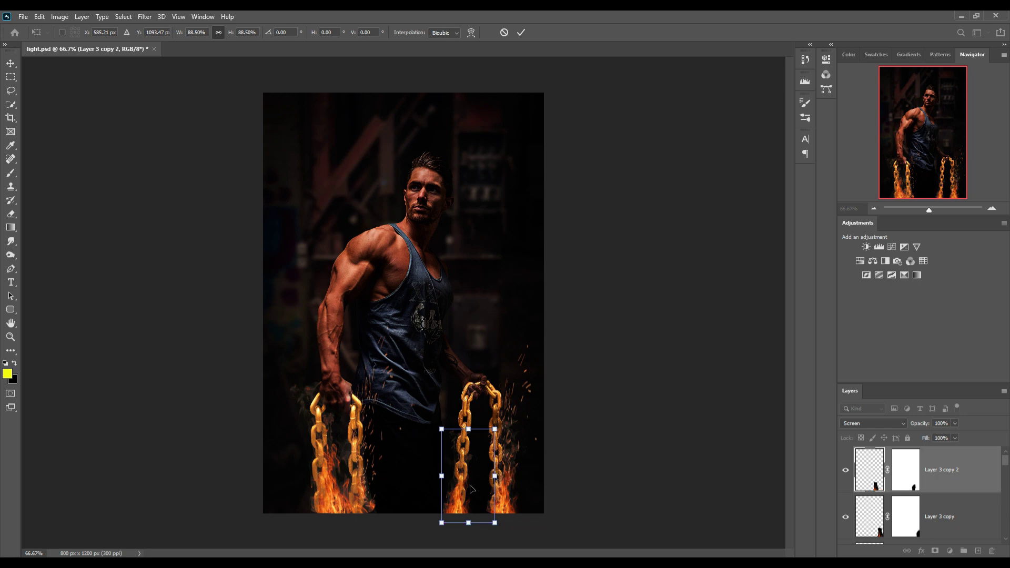
{"action": "left_click_drag", "start_coordinate": [472, 432], "coordinate": [472, 415]}
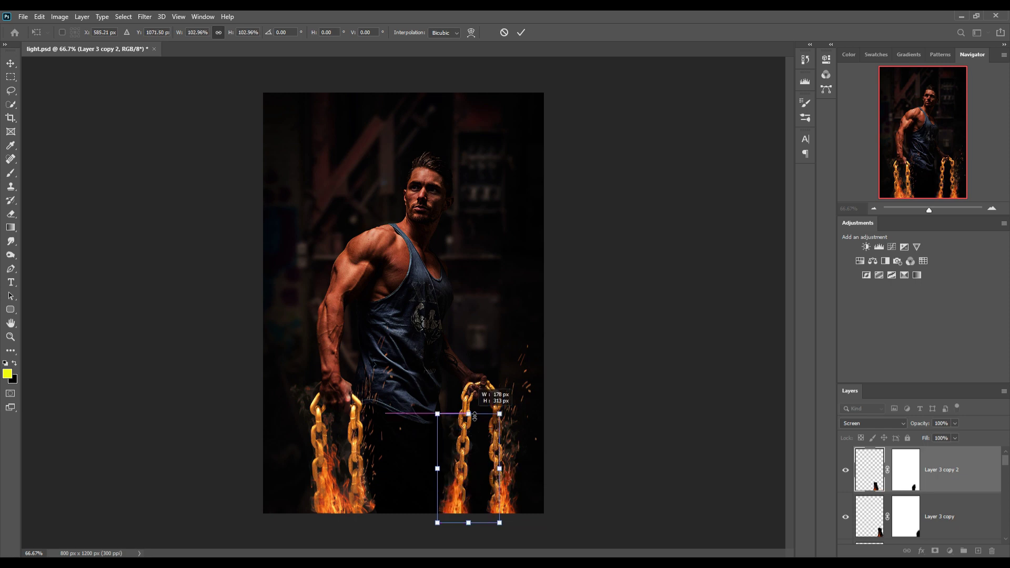
{"action": "left_click_drag", "start_coordinate": [457, 487], "coordinate": [460, 489]}
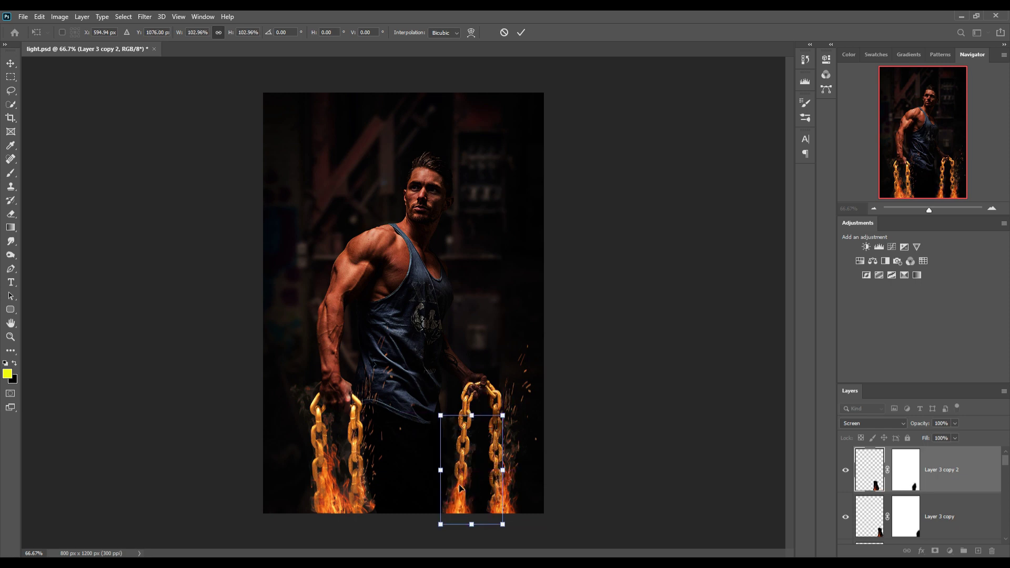
{"action": "left_click", "coordinate": [521, 32]}
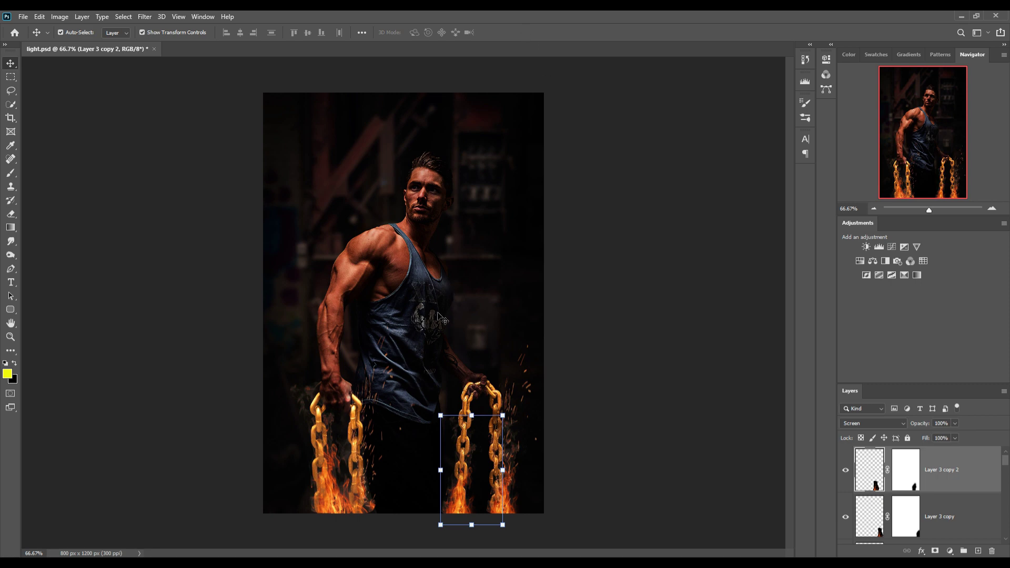
Paint white at 41% opacity on Color Fill 1's mask, adding orange glow along the forearm and shirt edge near the left chain
{"action": "left_click", "coordinate": [416, 295]}
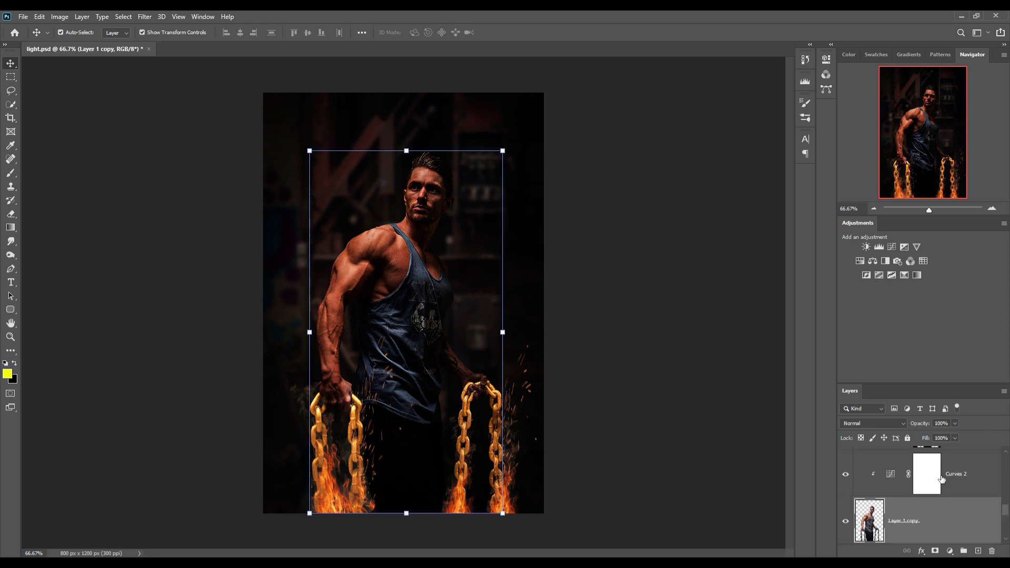
{"action": "scroll", "coordinate": [941, 478], "scroll_direction": "up", "scroll_amount": 2}
{"action": "left_click", "coordinate": [937, 520]}
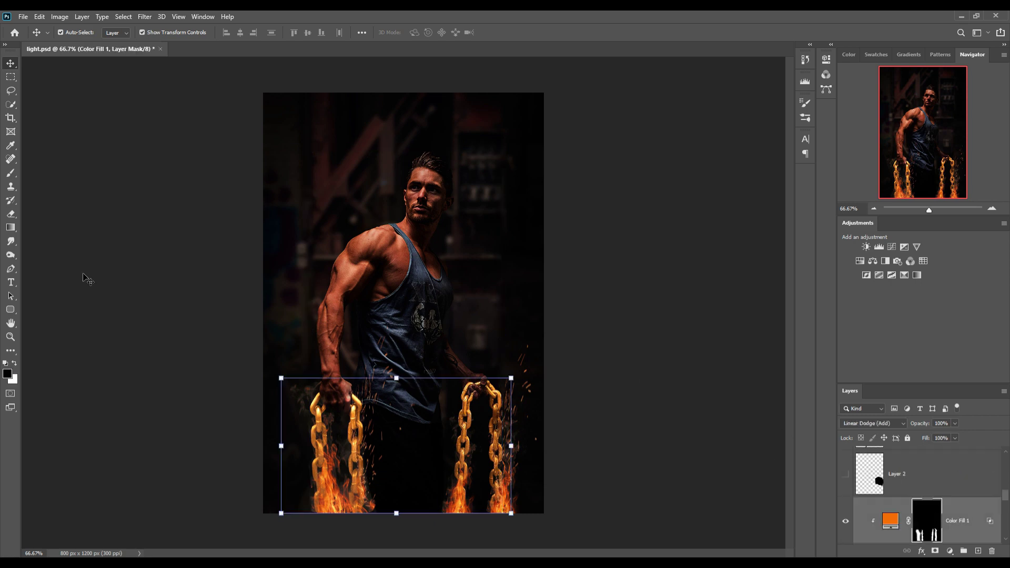
{"action": "left_click", "coordinate": [11, 172]}
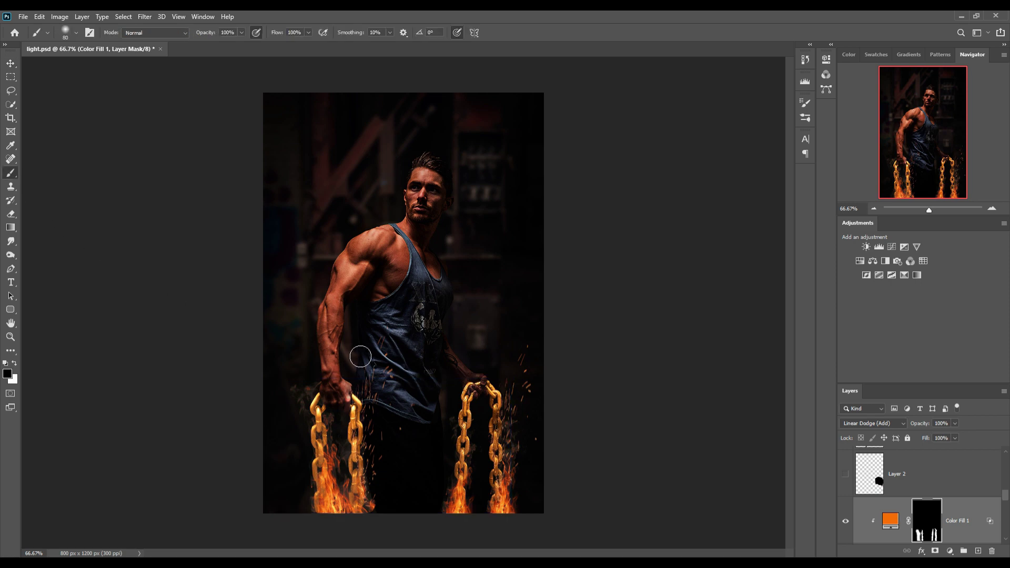
{"action": "scroll", "coordinate": [388, 410], "scroll_direction": "up", "scroll_amount": 3}
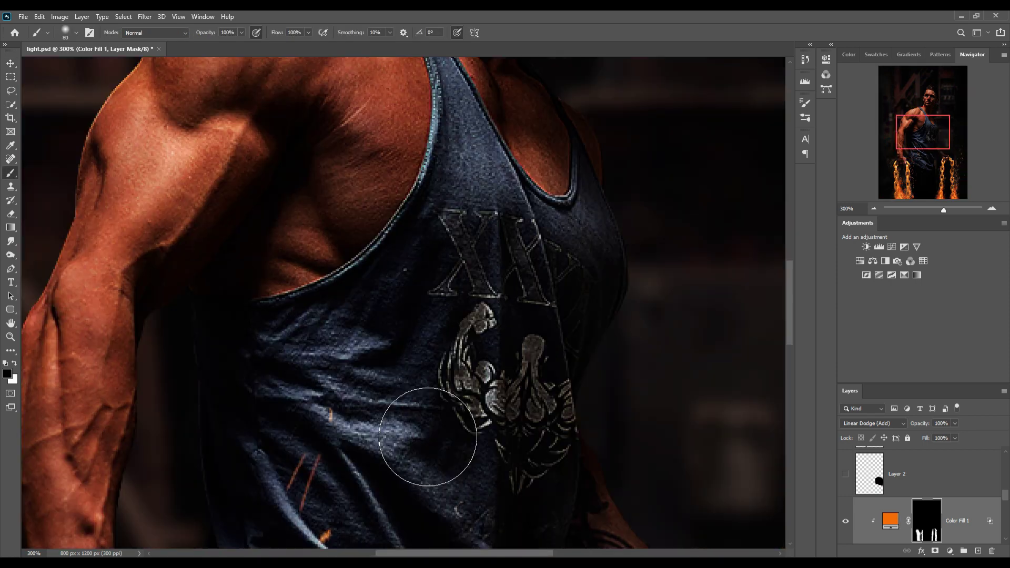
{"action": "key", "text": "bracketleft"}
{"action": "key", "text": "bracketleft"}
{"action": "key", "text": "bracketleft"}
{"action": "key", "text": "bracketleft"}
{"action": "key", "text": "x"}
{"action": "key", "text": "4"}
{"action": "key", "text": "1"}
{"action": "mouse_move", "coordinate": [453, 283]}
{"action": "left_mouse_down"}
{"action": "mouse_move", "coordinate": [500, 304]}
{"action": "mouse_move", "coordinate": [528, 113]}
{"action": "mouse_move", "coordinate": [361, 126]}
{"action": "mouse_move", "coordinate": [595, 337]}
{"action": "mouse_move", "coordinate": [591, 282]}
{"action": "mouse_move", "coordinate": [473, 105]}
{"action": "left_mouse_up"}
{"action": "left_click_drag", "start_coordinate": [499, 463], "coordinate": [502, 218]}
{"action": "key", "text": "bracketleft"}
{"action": "key", "text": "bracketleft"}
{"action": "mouse_move", "coordinate": [579, 421]}
{"action": "left_mouse_down"}
{"action": "mouse_move", "coordinate": [463, 368]}
{"action": "mouse_move", "coordinate": [497, 486]}
{"action": "left_mouse_up"}
Paint white at 41% opacity on Levels 1's mask to brighten the edges of the forearm and fist above the left chain
{"action": "key", "text": "alt+bracketleft"}
{"action": "mouse_move", "coordinate": [526, 158]}
{"action": "left_mouse_down"}
{"action": "mouse_move", "coordinate": [578, 289]}
{"action": "mouse_move", "coordinate": [627, 112]}
{"action": "left_mouse_up"}
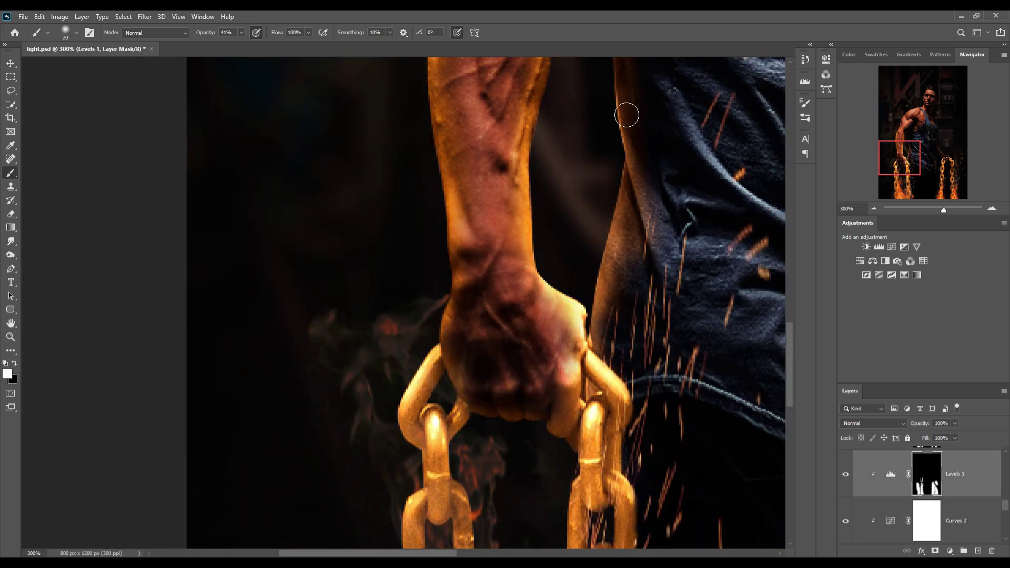
{"action": "scroll", "coordinate": [605, 131], "scroll_direction": "up", "scroll_amount": 3}
{"action": "mouse_move", "coordinate": [579, 149]}
{"action": "left_mouse_down"}
{"action": "mouse_move", "coordinate": [440, 250]}
{"action": "mouse_move", "coordinate": [449, 485]}
{"action": "left_mouse_up"}
{"action": "scroll", "coordinate": [449, 485], "scroll_direction": "up", "scroll_amount": 3}
{"action": "left_click_drag", "start_coordinate": [499, 208], "coordinate": [531, 86]}
{"action": "scroll", "coordinate": [531, 86], "scroll_direction": "down", "scroll_amount": 6}
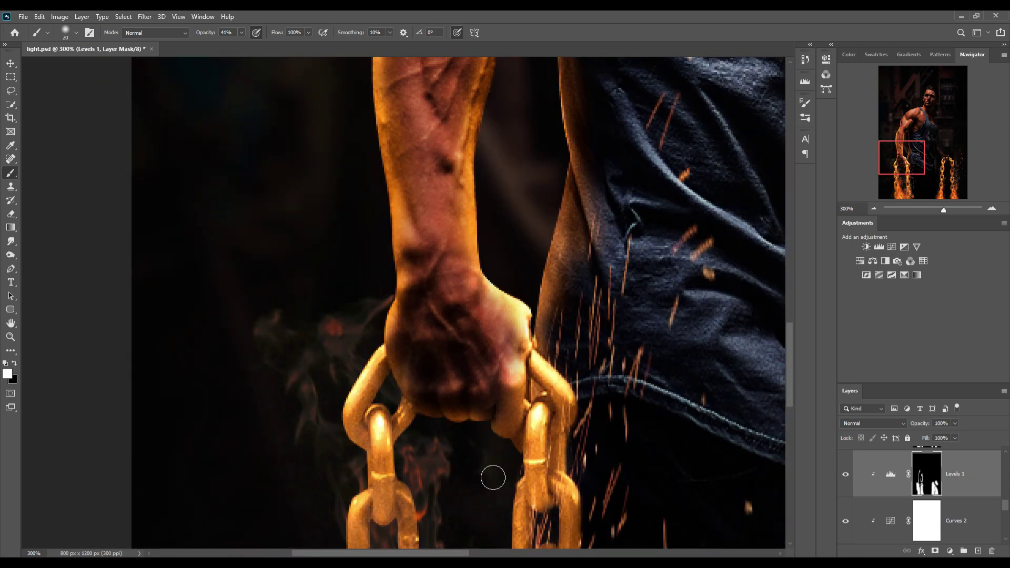
{"action": "left_click_drag", "start_coordinate": [400, 368], "coordinate": [556, 442]}
Paint white at 41% opacity on Color Fill 1's mask along the tank top's folds and lower hem for orange highlights
{"action": "scroll", "coordinate": [556, 442], "scroll_direction": "right", "scroll_amount": 5}
{"action": "key", "text": "alt+bracketright"}
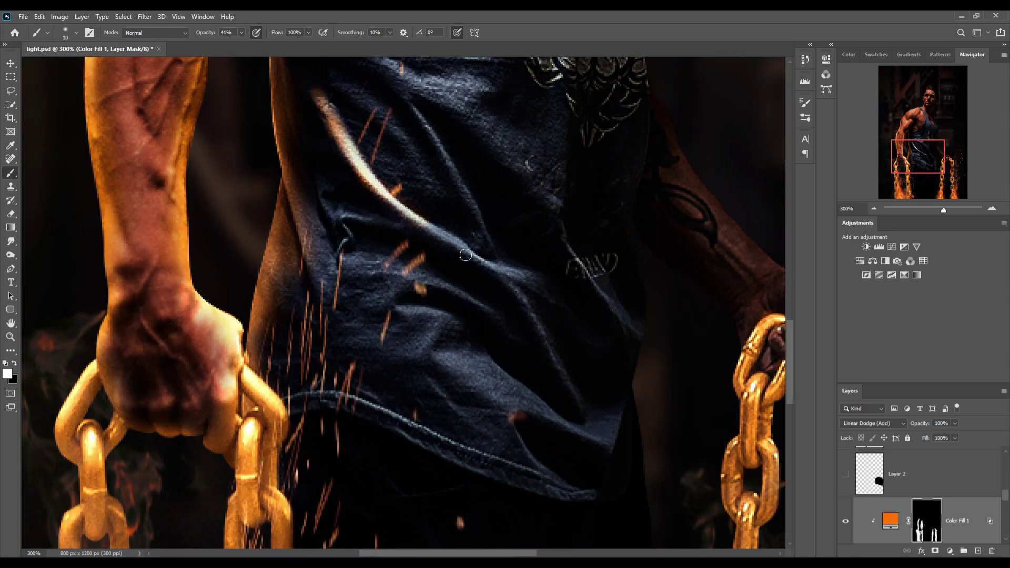
{"action": "key", "text": "bracketleft"}
{"action": "key", "text": "bracketright"}
{"action": "key", "text": "bracketright"}
{"action": "key", "text": "bracketright"}
{"action": "key", "text": "bracketright"}
{"action": "key", "text": "bracketright"}
{"action": "key", "text": "bracketright"}
{"action": "key", "text": "bracketright"}
{"action": "key", "text": "bracketright"}
{"action": "key", "text": "bracketright"}
{"action": "key", "text": "bracketright"}
{"action": "key", "text": "bracketright"}
{"action": "left_click_drag", "start_coordinate": [352, 409], "coordinate": [553, 421]}
{"action": "left_click_drag", "start_coordinate": [316, 210], "coordinate": [500, 326]}
{"action": "left_click_drag", "start_coordinate": [400, 315], "coordinate": [526, 405]}
Spread orange glow over the lower tank top and trousers on Color Fill 1's mask, using a 150 px brush at 35% opacity
{"action": "scroll", "coordinate": [526, 405], "scroll_direction": "up", "scroll_amount": 3}
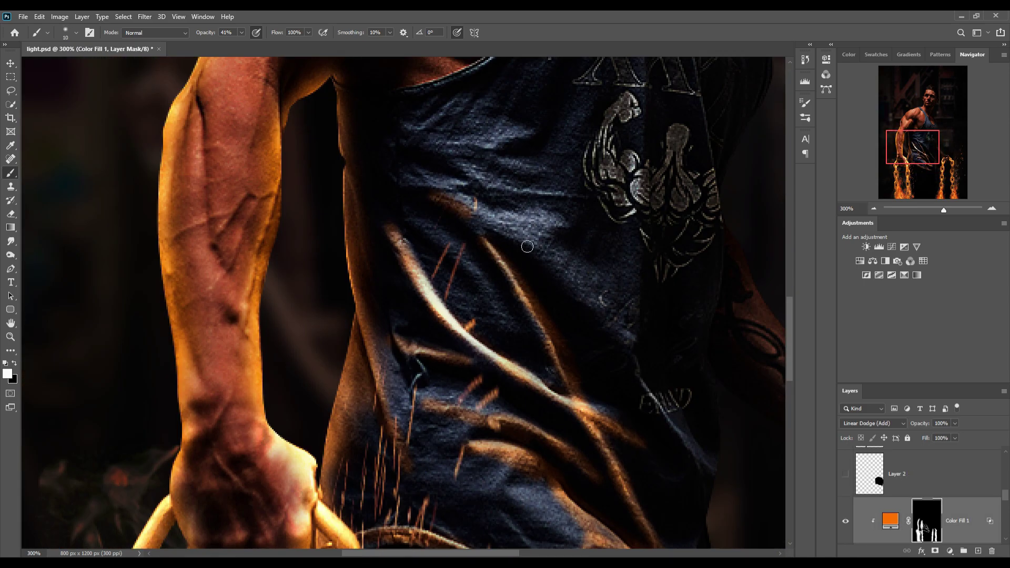
{"action": "mouse_move", "coordinate": [526, 237]}
{"action": "left_mouse_down"}
{"action": "mouse_move", "coordinate": [499, 417]}
{"action": "mouse_move", "coordinate": [463, 247]}
{"action": "mouse_move", "coordinate": [563, 484]}
{"action": "left_mouse_up"}
{"action": "scroll", "coordinate": [484, 484], "scroll_direction": "down", "scroll_amount": 6}
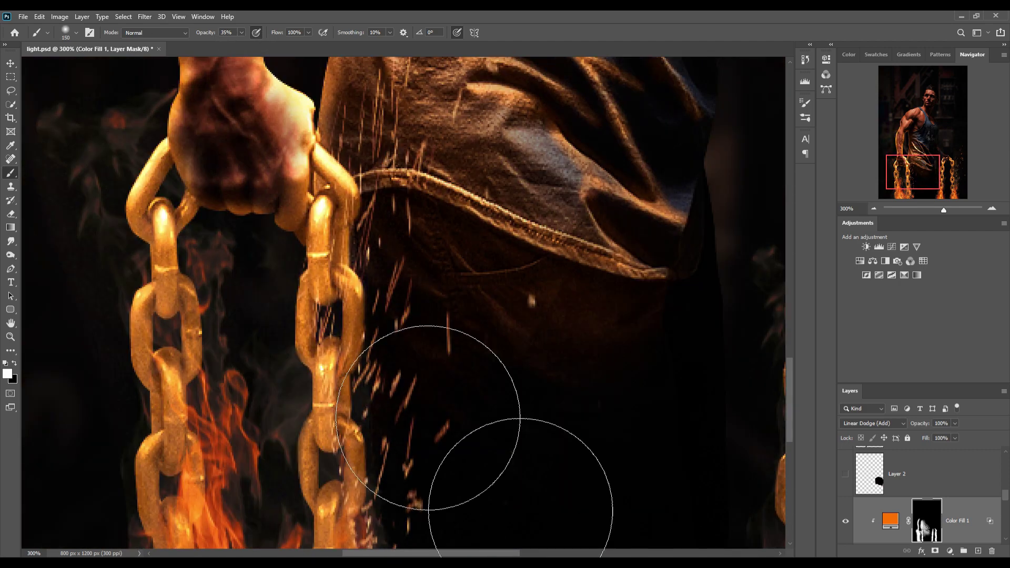
{"action": "key", "text": "3"}
{"action": "key", "text": "5"}
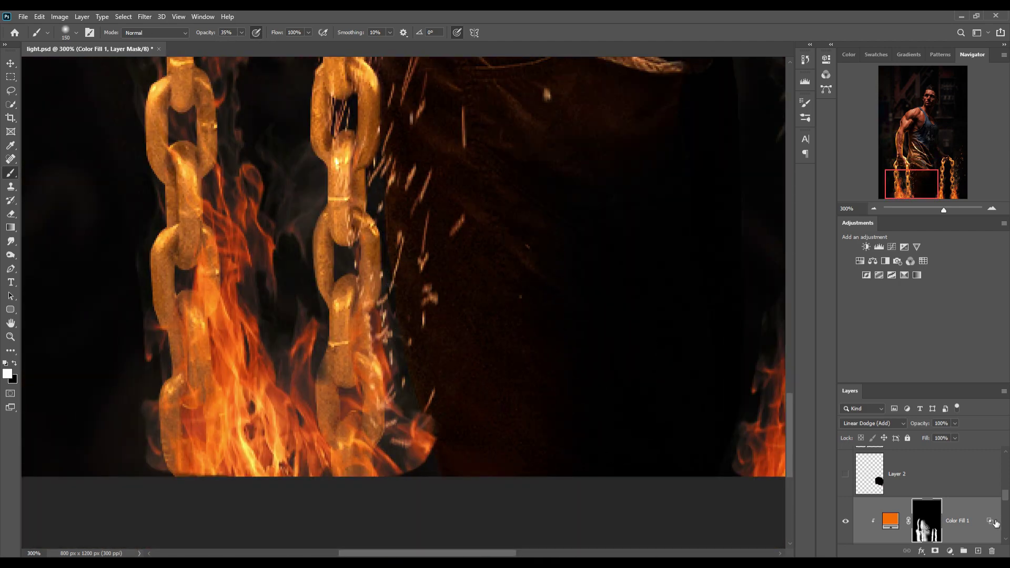
Add a clipped layer above Color Fill 1 and paint a faint brown-orange rim along the trouser leg at 12% opacity
{"action": "key", "text": "0"}
{"action": "key", "text": "ctrl+shift+alt+n"}
{"action": "key", "text": "ctrl+alt+g"}
{"action": "mouse_move", "coordinate": [396, 105]}
{"action": "left_mouse_down"}
{"action": "mouse_move", "coordinate": [399, 264]}
{"action": "mouse_move", "coordinate": [453, 481]}
{"action": "left_mouse_up"}
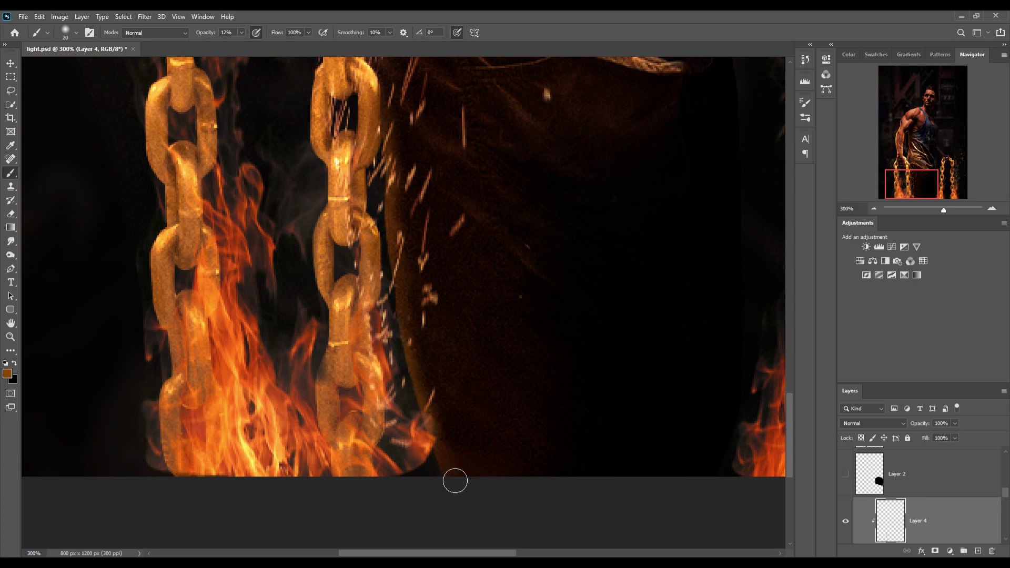
{"action": "left_click_drag", "start_coordinate": [400, 345], "coordinate": [394, 242]}
Paint white at 51% opacity on Color Fill 1's mask to light the right chain's arm and the adjacent side of the tank top
{"action": "scroll", "coordinate": [621, 263], "scroll_direction": "up", "scroll_amount": 5}
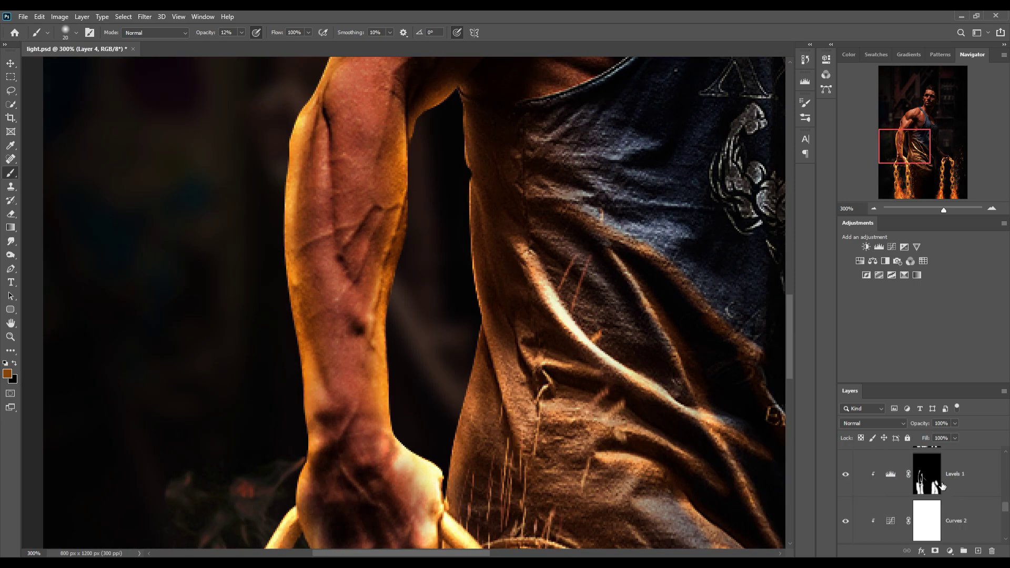
{"action": "left_click_drag", "start_coordinate": [520, 275], "coordinate": [380, 275]}
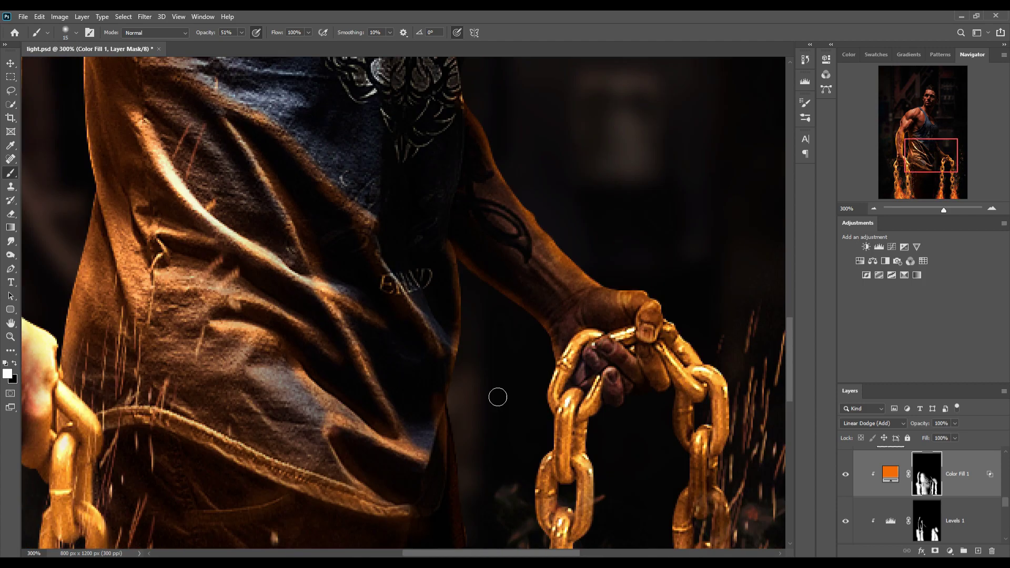
{"action": "key", "text": "bracketright"}
{"action": "key", "text": "bracketright"}
{"action": "key", "text": "bracketright"}
{"action": "key", "text": "bracketright"}
{"action": "key", "text": "bracketright"}
{"action": "key", "text": "bracketright"}
{"action": "key", "text": "bracketright"}
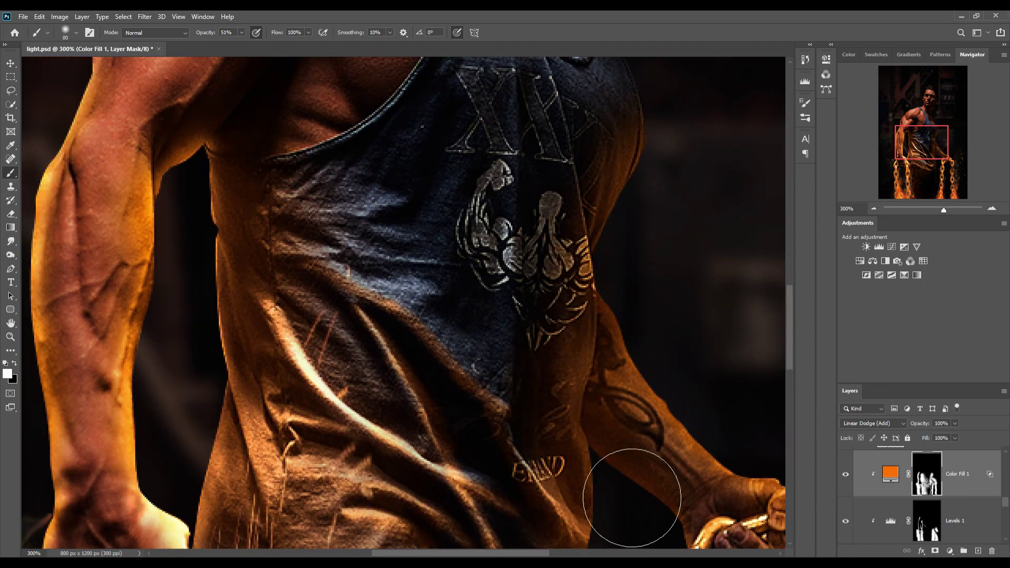
Refine Color Fill 1's mask with a small brush, painting black over the forearm tattoo and arm shadow and white along the shirt
{"action": "key", "text": "x"}
{"action": "key", "text": "bracketleft"}
{"action": "key", "text": "bracketleft"}
{"action": "key", "text": "bracketleft"}
{"action": "key", "text": "bracketleft"}
{"action": "key", "text": "bracketleft"}
{"action": "key", "text": "bracketleft"}
{"action": "key", "text": "bracketleft"}
{"action": "key", "text": "bracketleft"}
{"action": "key", "text": "bracketleft"}
{"action": "key", "text": "bracketleft"}
{"action": "mouse_move", "coordinate": [617, 423]}
{"action": "left_mouse_down"}
{"action": "mouse_move", "coordinate": [635, 402]}
{"action": "mouse_move", "coordinate": [657, 441]}
{"action": "left_mouse_up"}
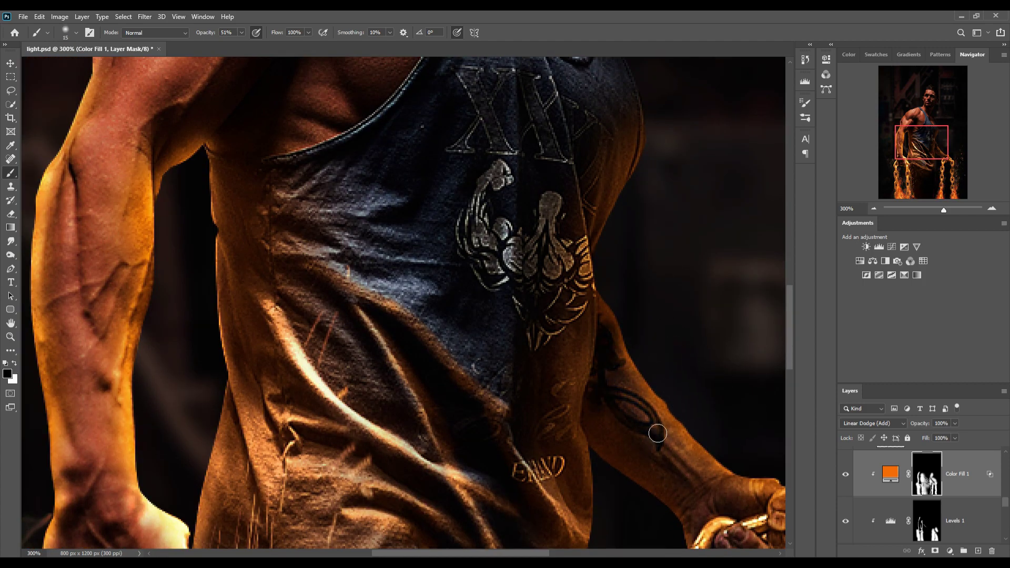
{"action": "key", "text": "x"}
{"action": "key", "text": "x"}
{"action": "key", "text": "bracketleft"}
{"action": "left_click_drag", "start_coordinate": [621, 294], "coordinate": [594, 337]}
{"action": "key", "text": "x"}
{"action": "left_click_drag", "start_coordinate": [589, 294], "coordinate": [575, 435]}
Paint white at 66% opacity on Color Fill 1's mask, adding orange glow to the neck, ear, hair and shaded side of the face
{"action": "key", "text": "6"}
{"action": "key", "text": "6"}
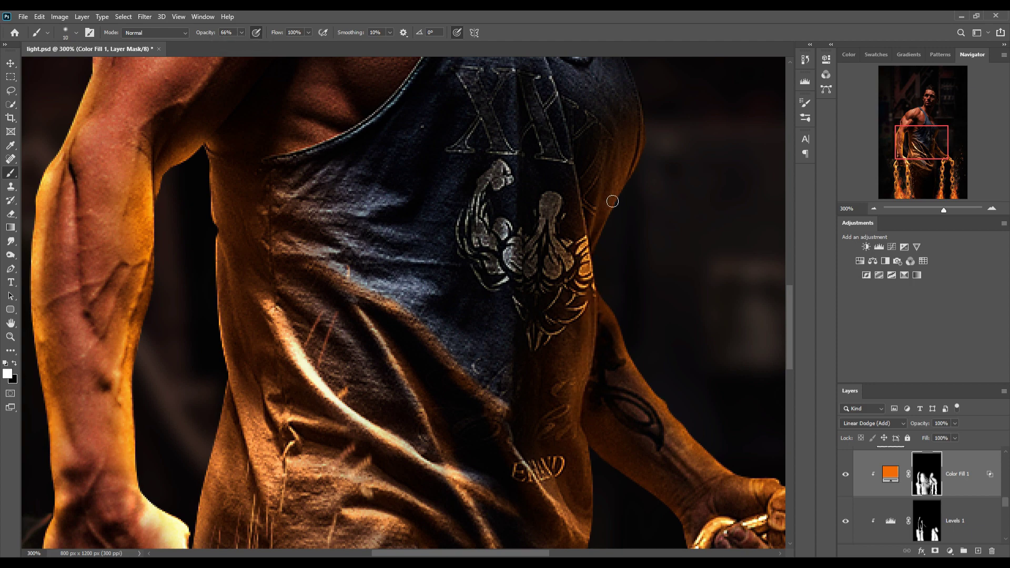
{"action": "scroll", "coordinate": [631, 263], "scroll_direction": "up", "scroll_amount": 10}
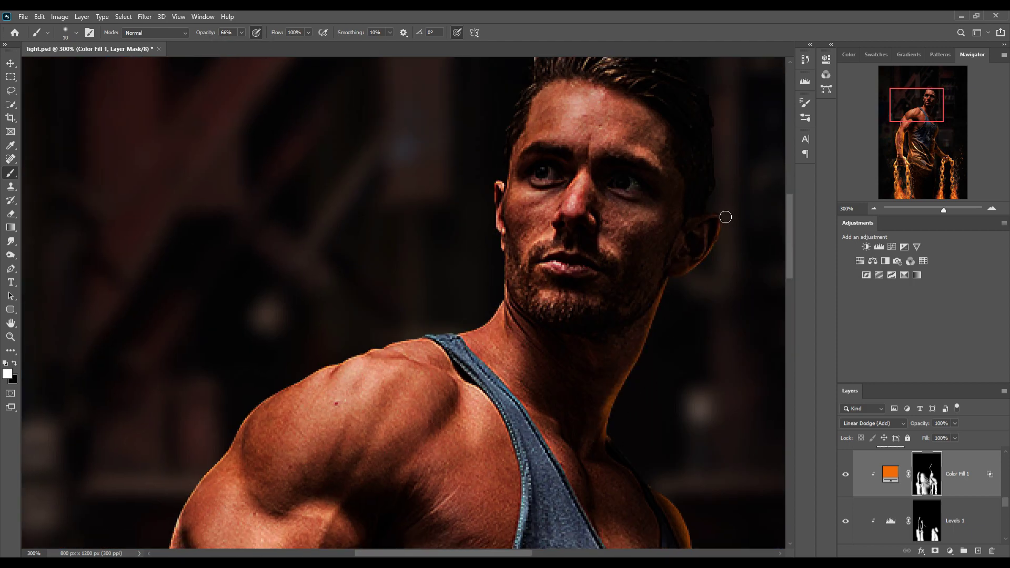
{"action": "key", "text": "bracketright"}
{"action": "key", "text": "bracketright"}
{"action": "key", "text": "bracketright"}
{"action": "key", "text": "bracketright"}
{"action": "key", "text": "bracketright"}
{"action": "key", "text": "bracketright"}
{"action": "key", "text": "bracketright"}
{"action": "key", "text": "bracketright"}
{"action": "key", "text": "bracketright"}
{"action": "key", "text": "bracketright"}
{"action": "scroll", "coordinate": [601, 433], "scroll_direction": "down", "scroll_amount": 5}
{"action": "scroll", "coordinate": [606, 399], "scroll_direction": "up", "scroll_amount": 5}
{"action": "scroll", "coordinate": [606, 400], "scroll_direction": "up", "scroll_amount": 2}
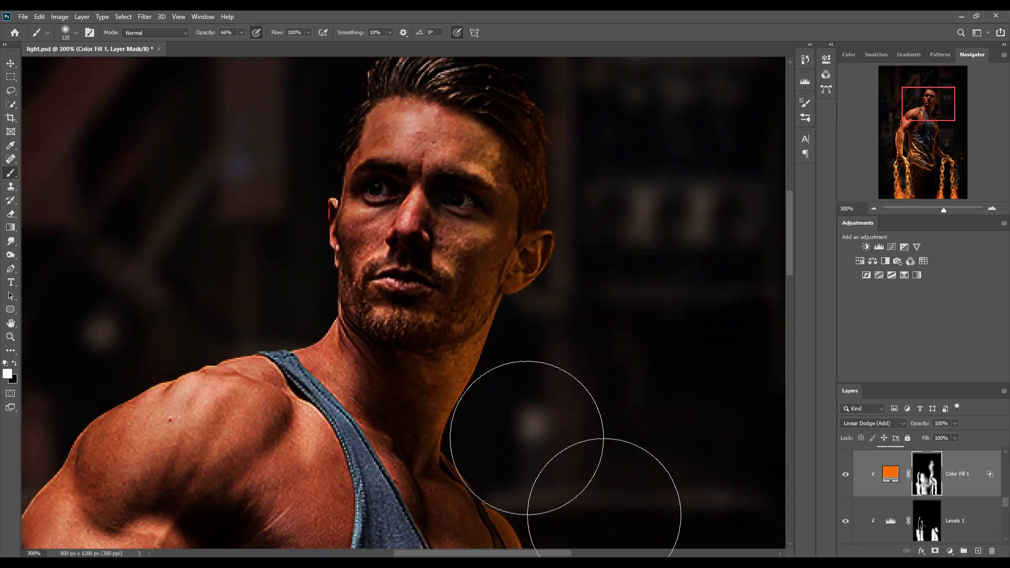
{"action": "scroll", "coordinate": [620, 429], "scroll_direction": "down", "scroll_amount": 5}
Paint white on Levels 1's mask with a 125 px brush at 66% opacity to brighten the chest edge, neck and ear
{"action": "key", "text": "v"}
{"action": "key", "text": "ctrl+minus"}
{"action": "key", "text": "ctrl+minus"}
{"action": "key", "text": "ctrl+minus"}
{"action": "key", "text": "ctrl+minus"}
{"action": "key", "text": "ctrl+minus"}
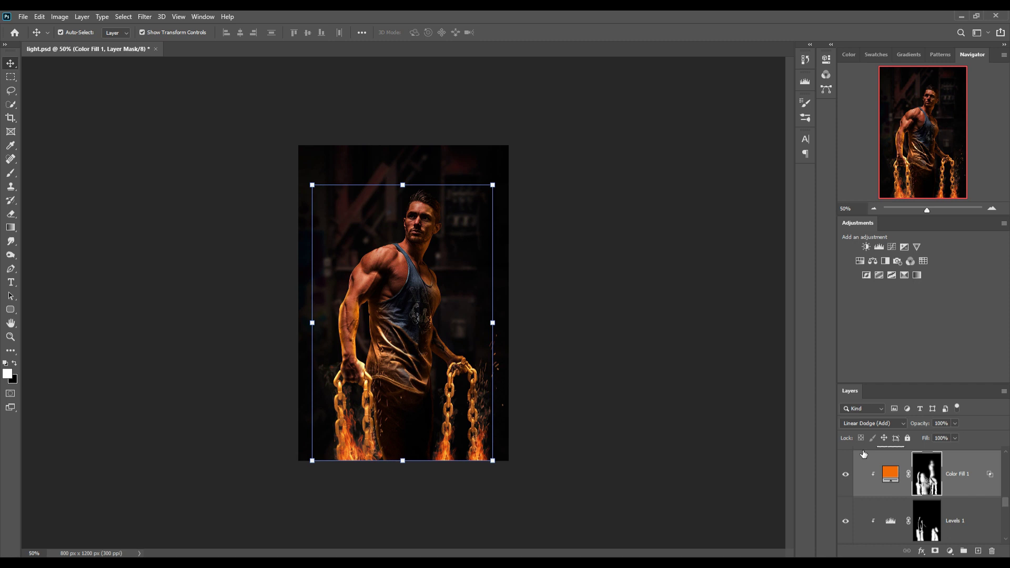
{"action": "left_click", "coordinate": [931, 530]}
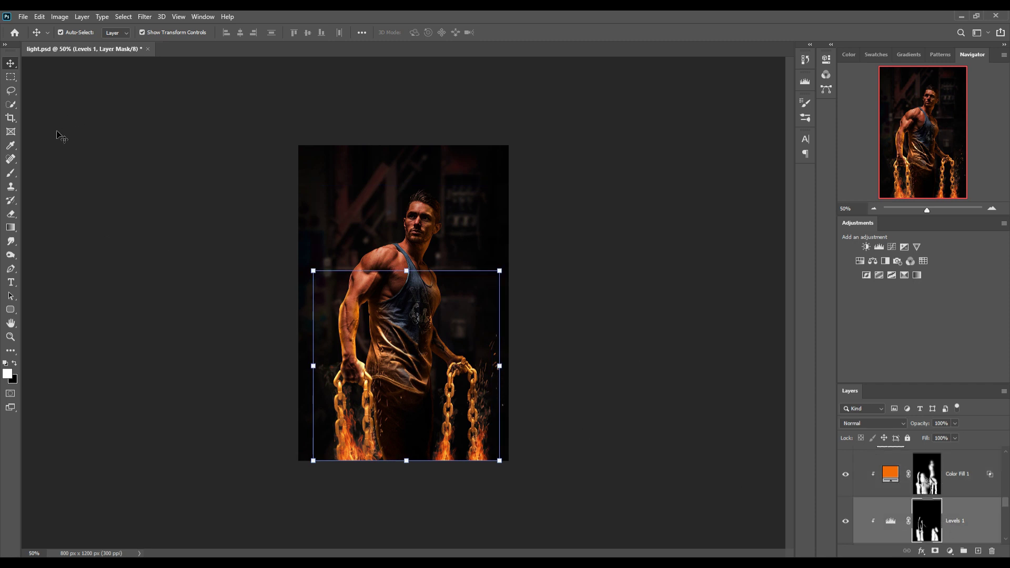
{"action": "left_click", "coordinate": [14, 176]}
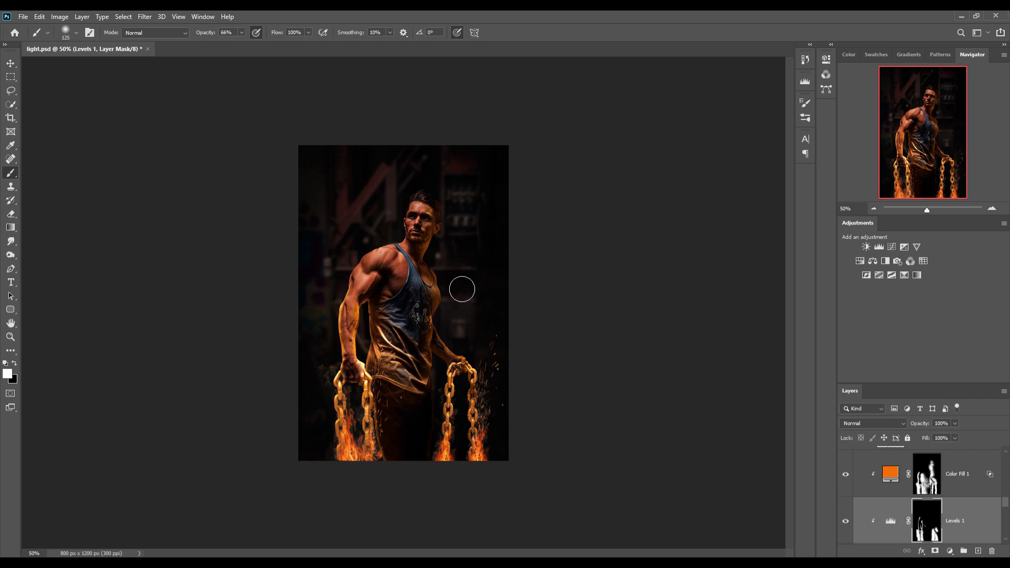
{"action": "key", "text": "ctrl+plus"}
{"action": "key", "text": "ctrl+plus"}
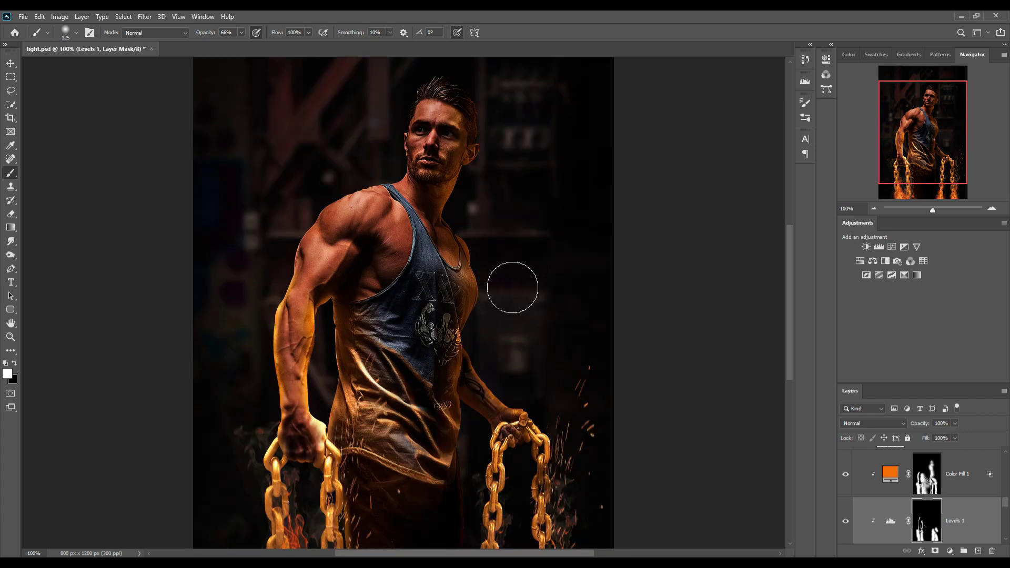
{"action": "key", "text": "ctrl+plus"}
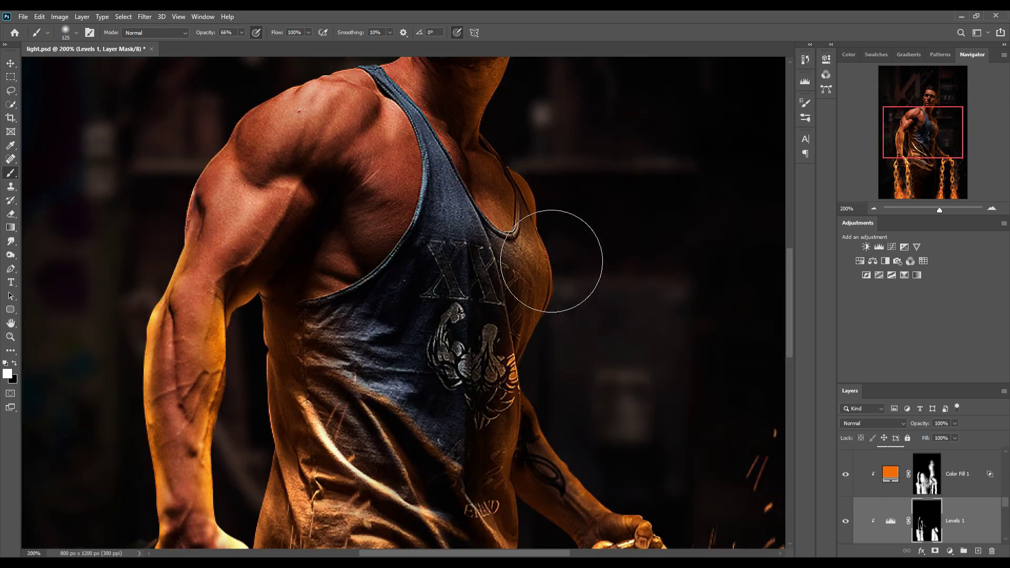
{"action": "mouse_move", "coordinate": [591, 248]}
{"action": "left_mouse_down"}
{"action": "mouse_move", "coordinate": [575, 287]}
{"action": "mouse_move", "coordinate": [571, 360]}
{"action": "left_mouse_up"}
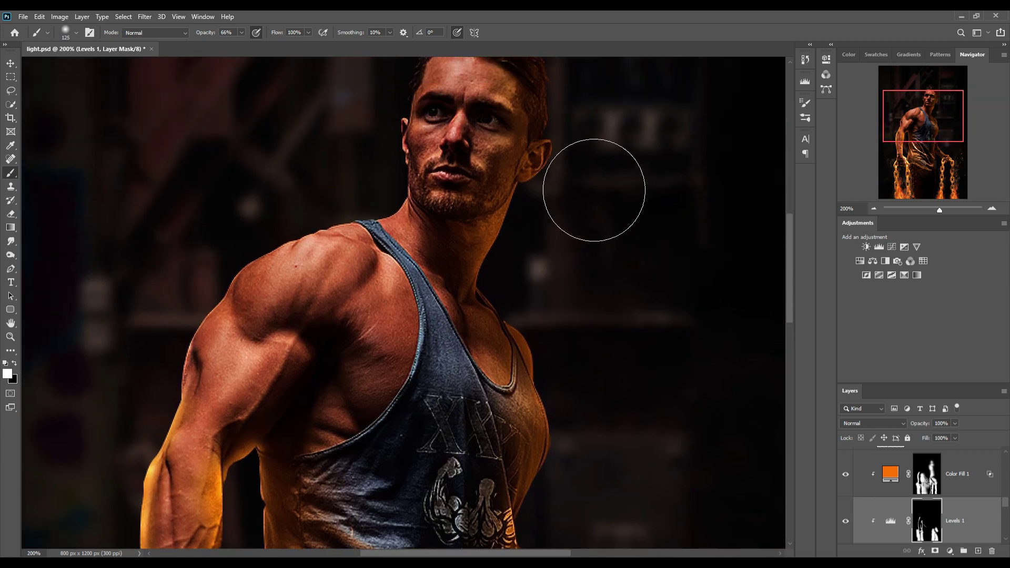
{"action": "left_click", "coordinate": [532, 123]}
{"action": "mouse_move", "coordinate": [590, 315]}
{"action": "left_mouse_down"}
{"action": "mouse_move", "coordinate": [590, 350]}
{"action": "mouse_move", "coordinate": [651, 378]}
{"action": "left_mouse_up"}
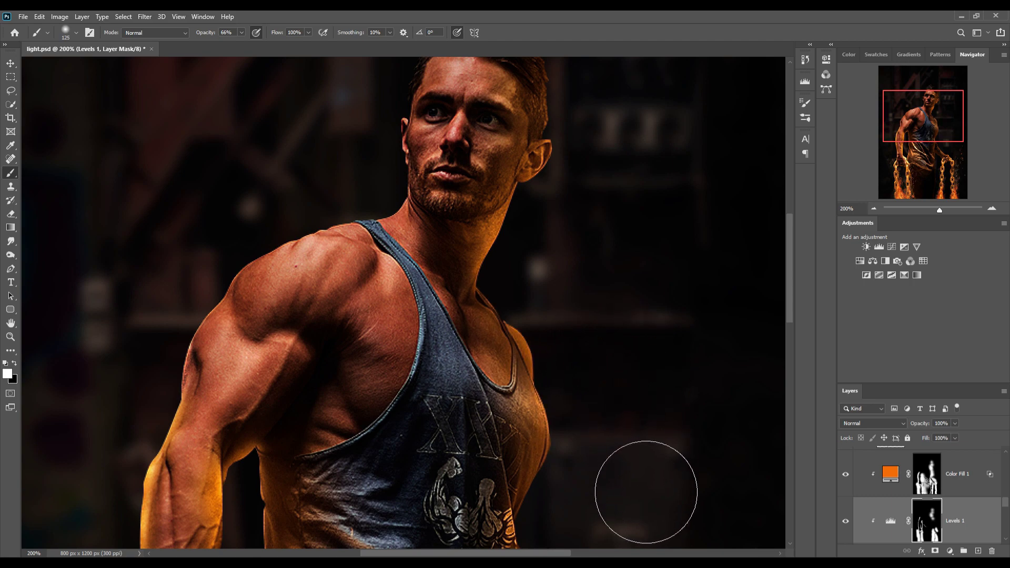
Continue painting white on Levels 1's mask at 66% opacity over the right chain's arm and the tank top's lower edge beside it
{"action": "mouse_move", "coordinate": [647, 491]}
{"action": "left_mouse_down"}
{"action": "mouse_move", "coordinate": [610, 417]}
{"action": "mouse_move", "coordinate": [646, 320]}
{"action": "mouse_move", "coordinate": [642, 399]}
{"action": "mouse_move", "coordinate": [620, 399]}
{"action": "mouse_move", "coordinate": [654, 458]}
{"action": "mouse_move", "coordinate": [659, 341]}
{"action": "left_mouse_up"}
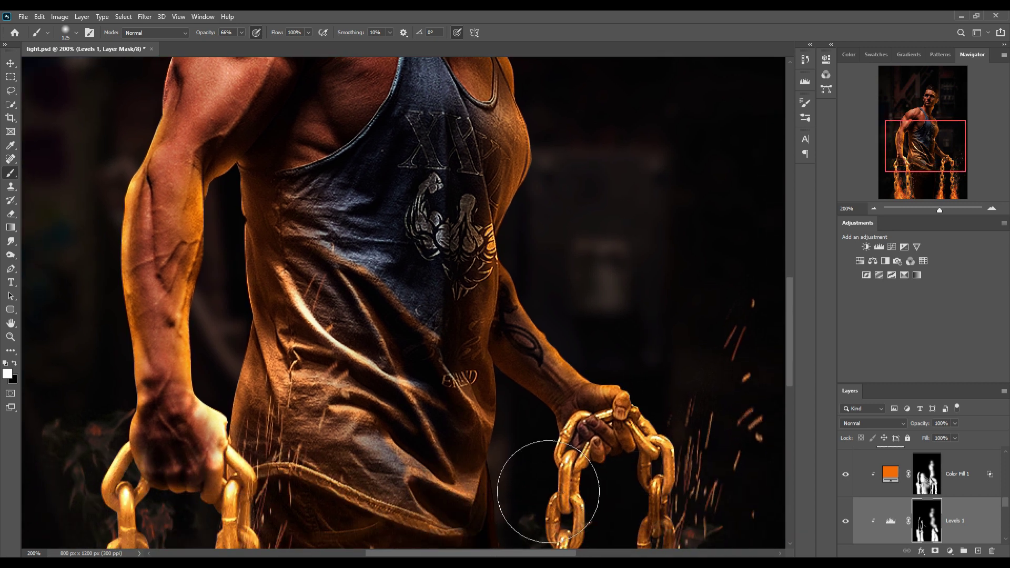
{"action": "mouse_move", "coordinate": [552, 489]}
{"action": "left_mouse_down"}
{"action": "mouse_move", "coordinate": [541, 485]}
{"action": "mouse_move", "coordinate": [563, 507]}
{"action": "left_mouse_up"}
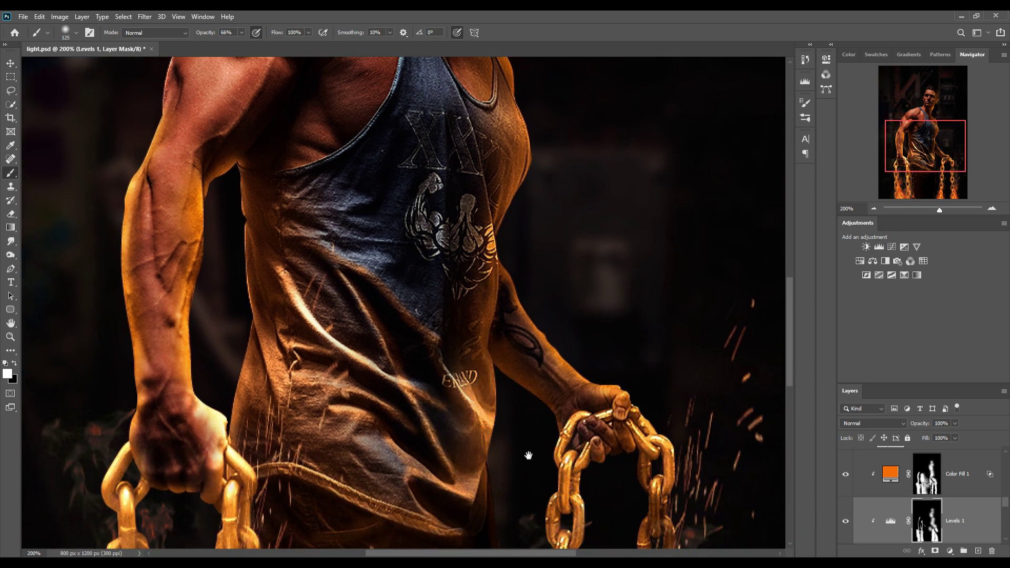
{"action": "left_click_drag", "start_coordinate": [525, 457], "coordinate": [516, 356]}
{"action": "left_click_drag", "start_coordinate": [545, 453], "coordinate": [543, 481]}
{"action": "left_click_drag", "start_coordinate": [497, 442], "coordinate": [496, 349]}
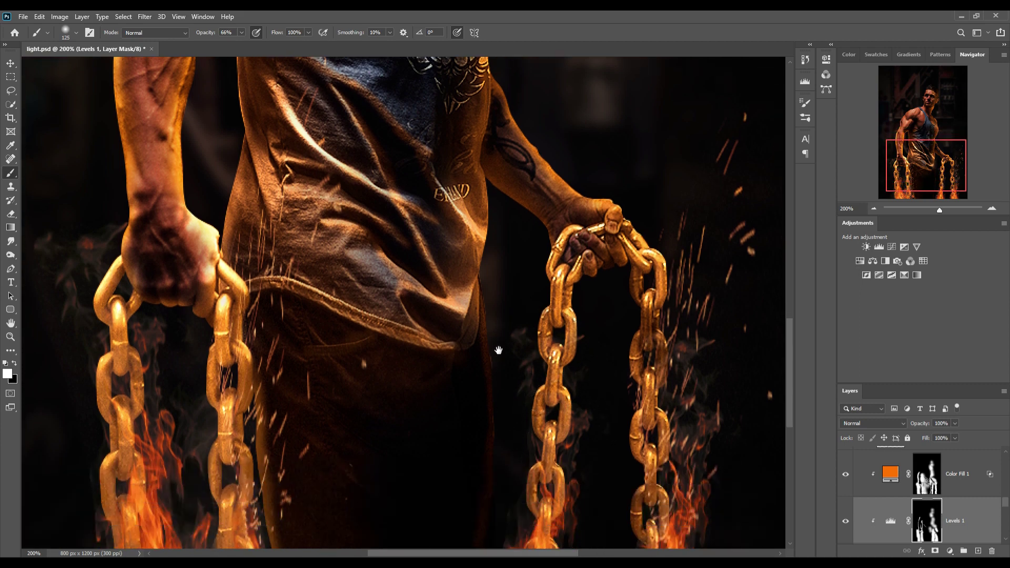
Paint white on Levels 1's mask with a 125 px brush to brighten the trouser leg's edge and the tank top's chain-side hip
{"action": "mouse_move", "coordinate": [513, 481]}
{"action": "left_mouse_down"}
{"action": "mouse_move", "coordinate": [510, 383]}
{"action": "mouse_move", "coordinate": [541, 439]}
{"action": "mouse_move", "coordinate": [550, 525]}
{"action": "mouse_move", "coordinate": [552, 496]}
{"action": "mouse_move", "coordinate": [598, 440]}
{"action": "mouse_move", "coordinate": [509, 339]}
{"action": "left_mouse_up"}
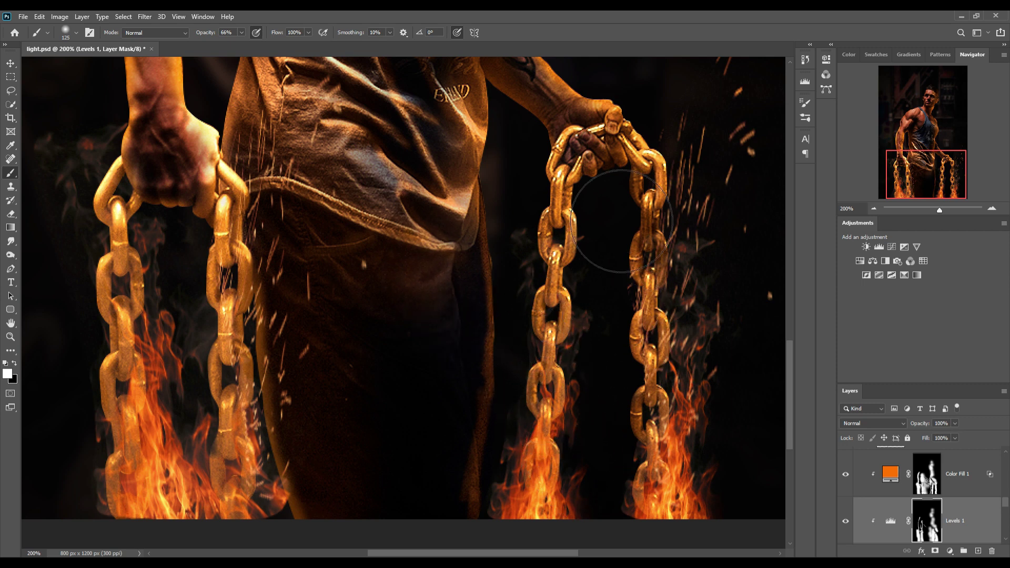
{"action": "mouse_move", "coordinate": [549, 183]}
{"action": "left_mouse_down"}
{"action": "mouse_move", "coordinate": [643, 274]}
{"action": "mouse_move", "coordinate": [672, 325]}
{"action": "left_mouse_up"}
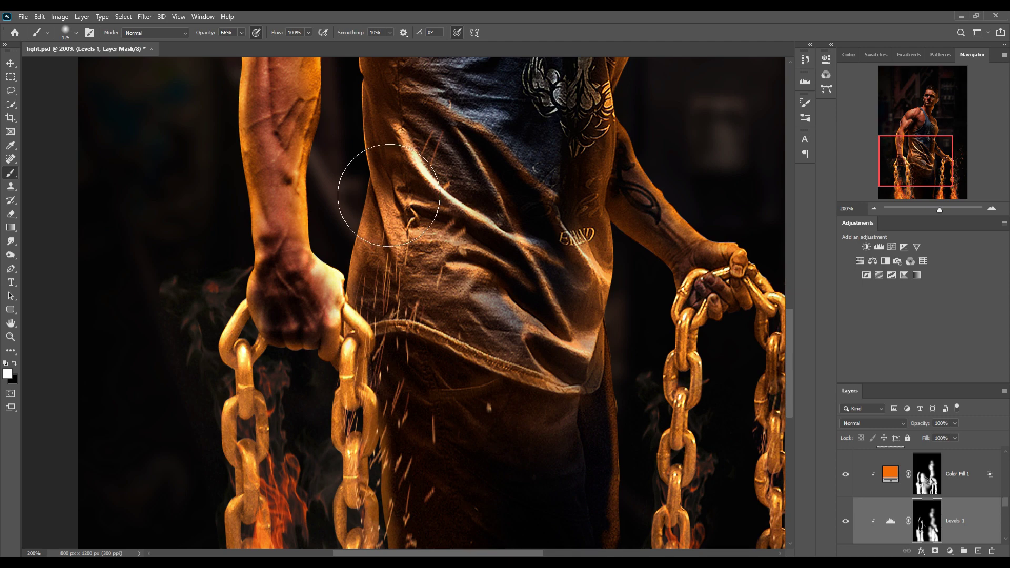
{"action": "left_click_drag", "start_coordinate": [378, 158], "coordinate": [405, 205]}
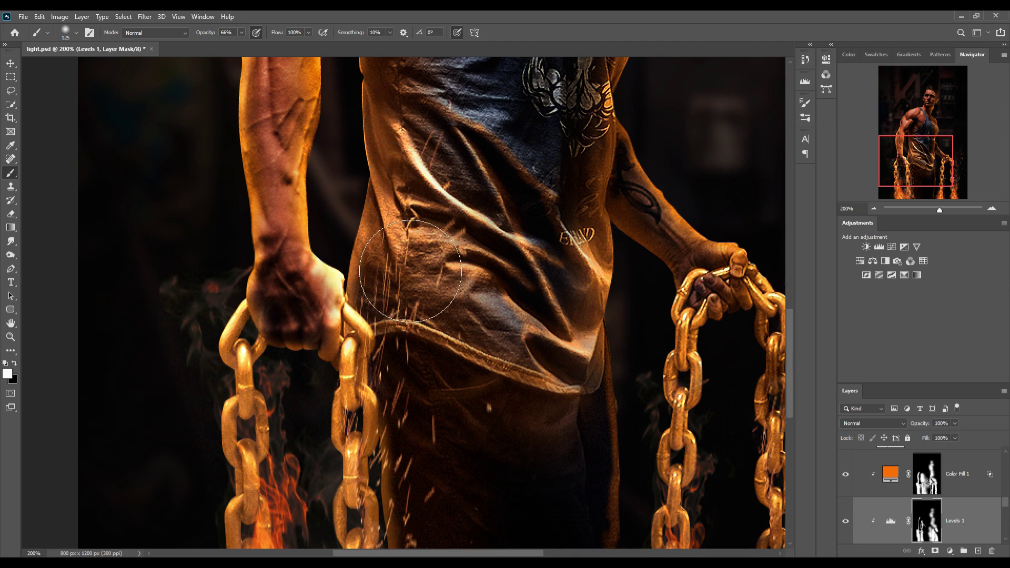
Reduce the brush to 90 px and paint white on Levels 1's mask along the tank top's side and lower front folds
{"action": "key", "text": "bracketleft"}
{"action": "key", "text": "bracketleft"}
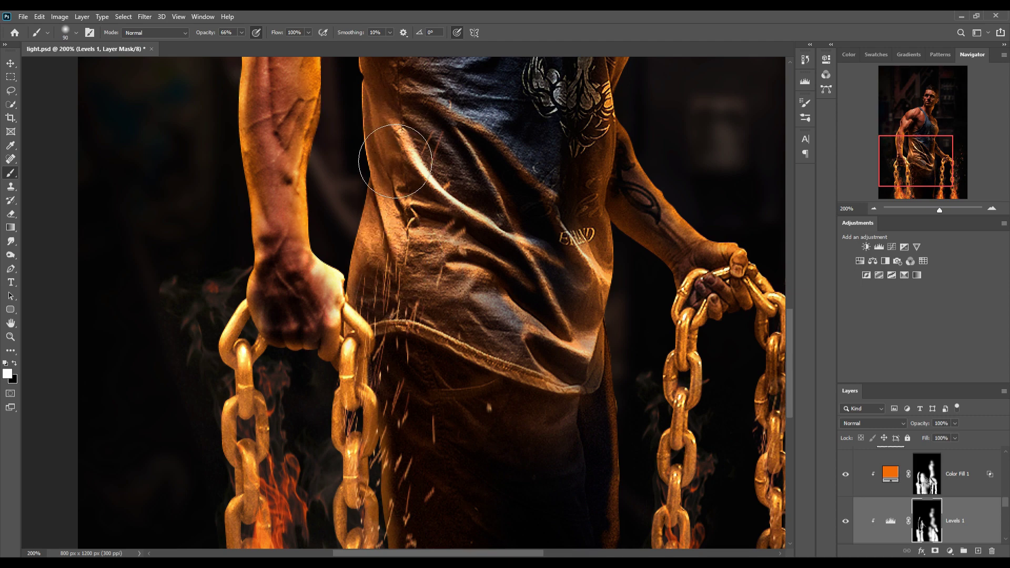
{"action": "left_click_drag", "start_coordinate": [361, 135], "coordinate": [397, 225]}
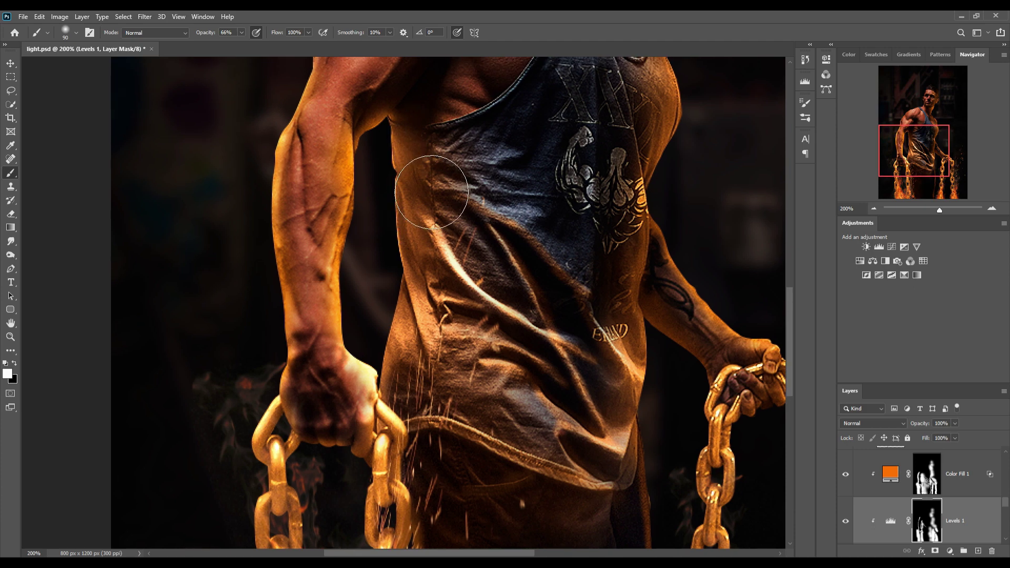
{"action": "mouse_move", "coordinate": [431, 192]}
{"action": "left_mouse_down"}
{"action": "mouse_move", "coordinate": [402, 174]}
{"action": "mouse_move", "coordinate": [400, 148]}
{"action": "mouse_move", "coordinate": [416, 240]}
{"action": "left_mouse_up"}
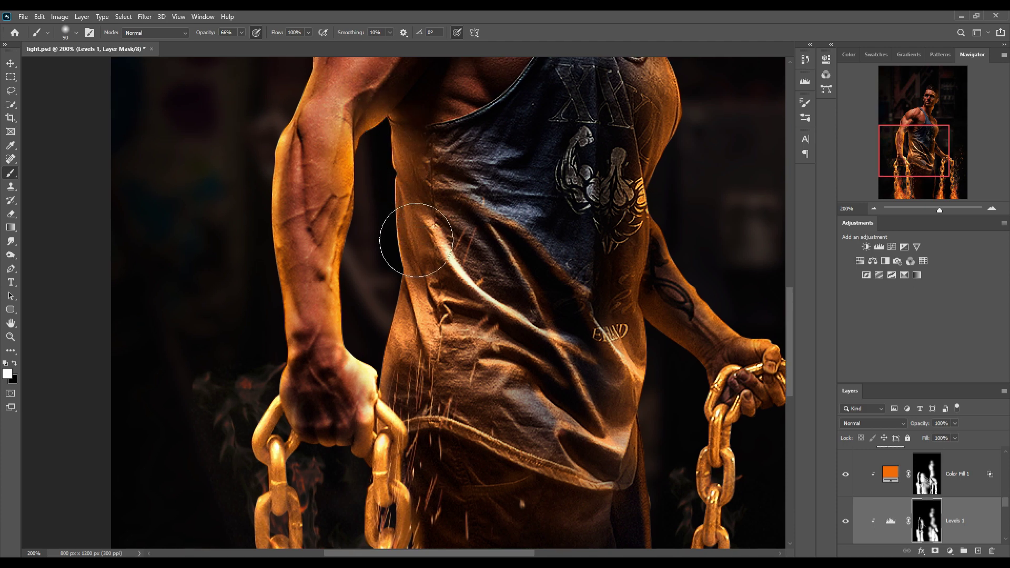
{"action": "mouse_move", "coordinate": [467, 341]}
{"action": "left_mouse_down"}
{"action": "mouse_move", "coordinate": [468, 301]}
{"action": "mouse_move", "coordinate": [446, 216]}
{"action": "left_mouse_up"}
{"action": "mouse_move", "coordinate": [557, 339]}
{"action": "left_mouse_down"}
{"action": "mouse_move", "coordinate": [598, 367]}
{"action": "mouse_move", "coordinate": [457, 296]}
{"action": "mouse_move", "coordinate": [502, 347]}
{"action": "mouse_move", "coordinate": [438, 339]}
{"action": "mouse_move", "coordinate": [401, 296]}
{"action": "mouse_move", "coordinate": [405, 221]}
{"action": "left_mouse_up"}
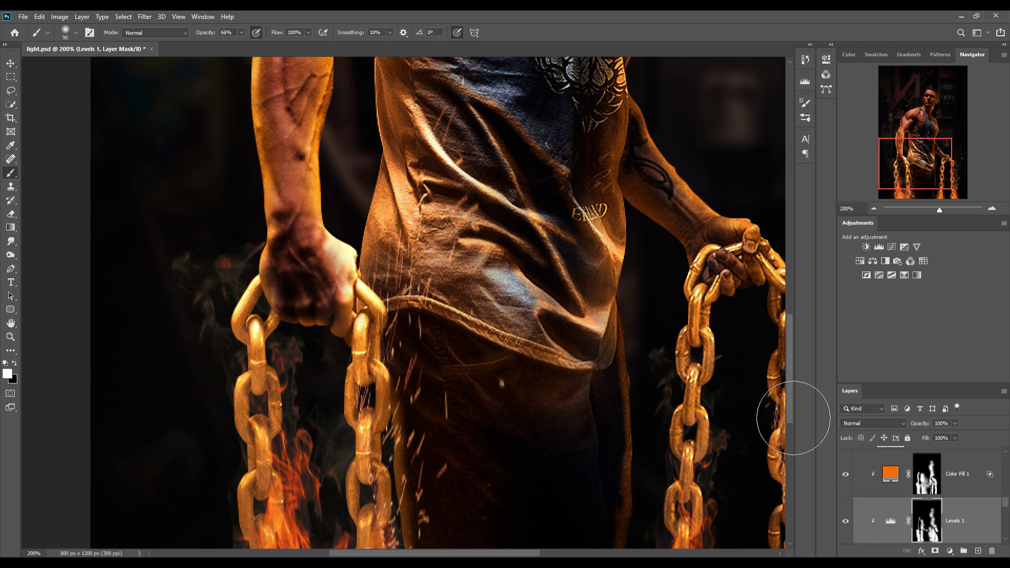
Paint white at 66% opacity on Color Fill 1's mask to tint the bluish highlights on the tank top's lower front orange
{"action": "left_click", "coordinate": [944, 485]}
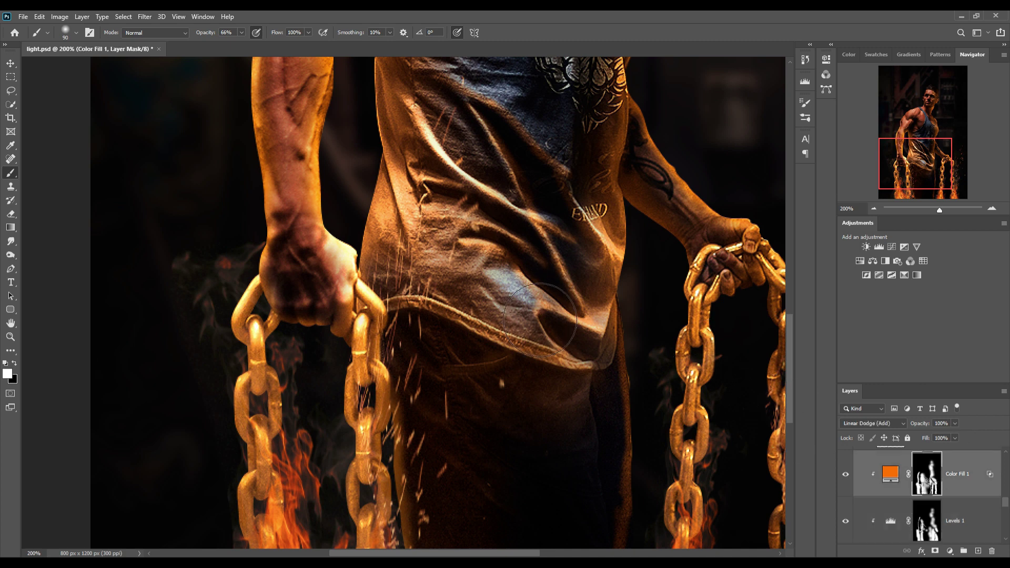
{"action": "mouse_move", "coordinate": [614, 364]}
{"action": "left_mouse_down"}
{"action": "mouse_move", "coordinate": [533, 350]}
{"action": "mouse_move", "coordinate": [546, 354]}
{"action": "mouse_move", "coordinate": [527, 332]}
{"action": "mouse_move", "coordinate": [625, 386]}
{"action": "mouse_move", "coordinate": [527, 327]}
{"action": "mouse_move", "coordinate": [618, 393]}
{"action": "mouse_move", "coordinate": [545, 380]}
{"action": "mouse_move", "coordinate": [559, 405]}
{"action": "left_mouse_up"}
{"action": "left_click_drag", "start_coordinate": [353, 261], "coordinate": [331, 247]}
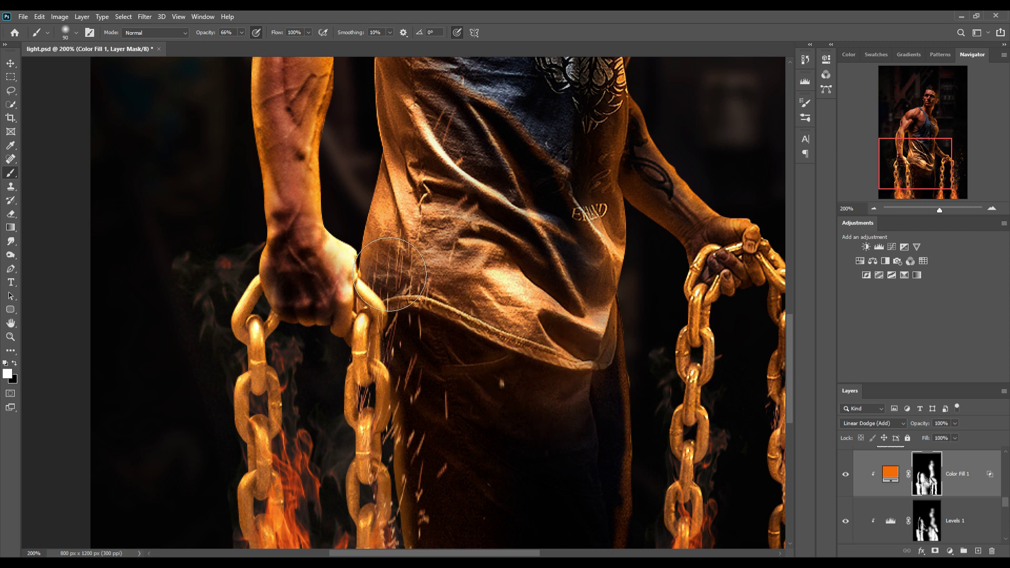
Copy the selected sparks from the flames_and_sparks_02 image into light.psd above Layer 3, accept the profile conversion, and close the source image
{"action": "left_click", "coordinate": [11, 64]}
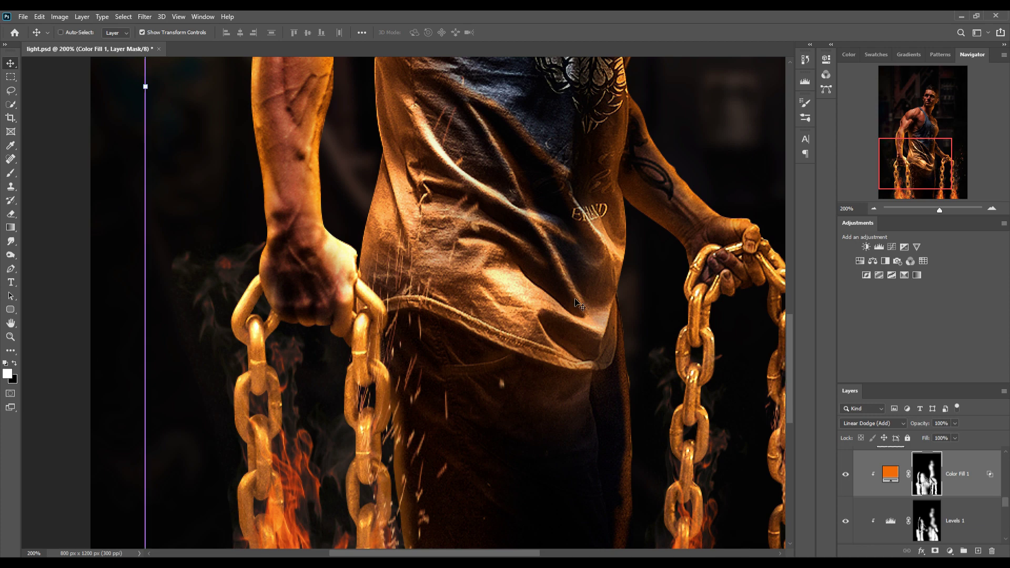
{"action": "key", "text": "ctrl+0"}
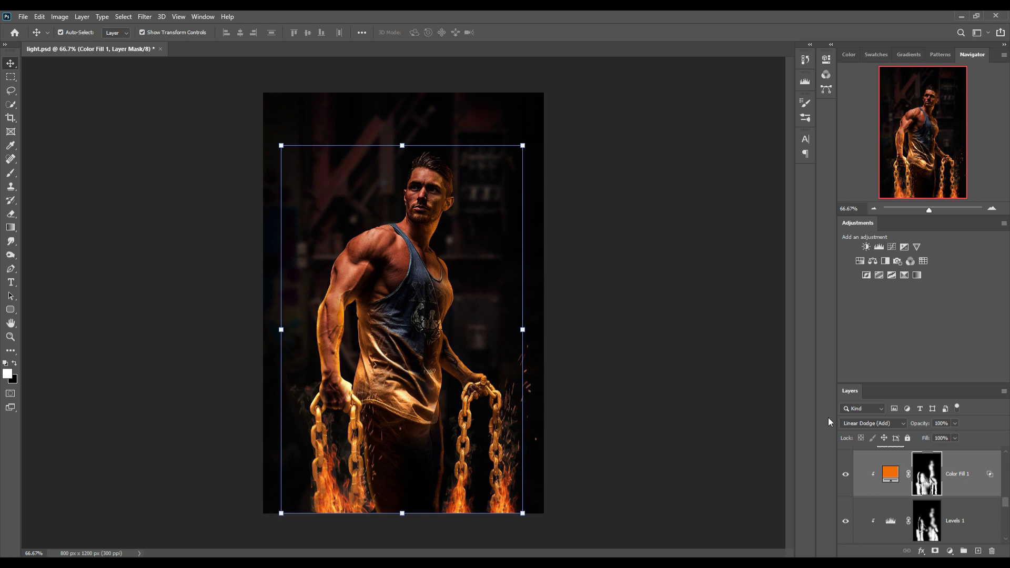
{"action": "scroll", "coordinate": [975, 470], "scroll_direction": "up", "scroll_amount": 2}
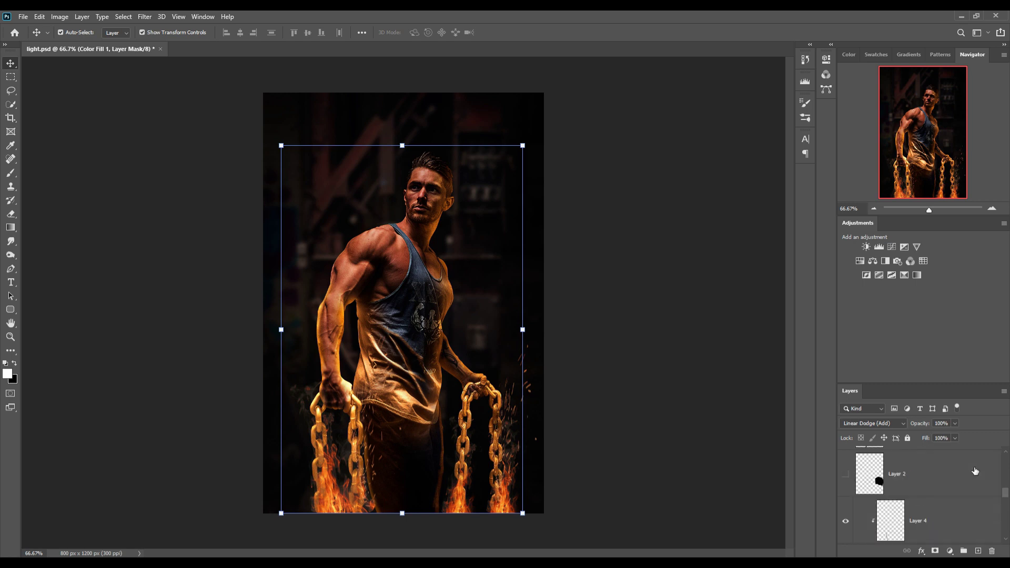
{"action": "scroll", "coordinate": [961, 490], "scroll_direction": "up", "scroll_amount": 3}
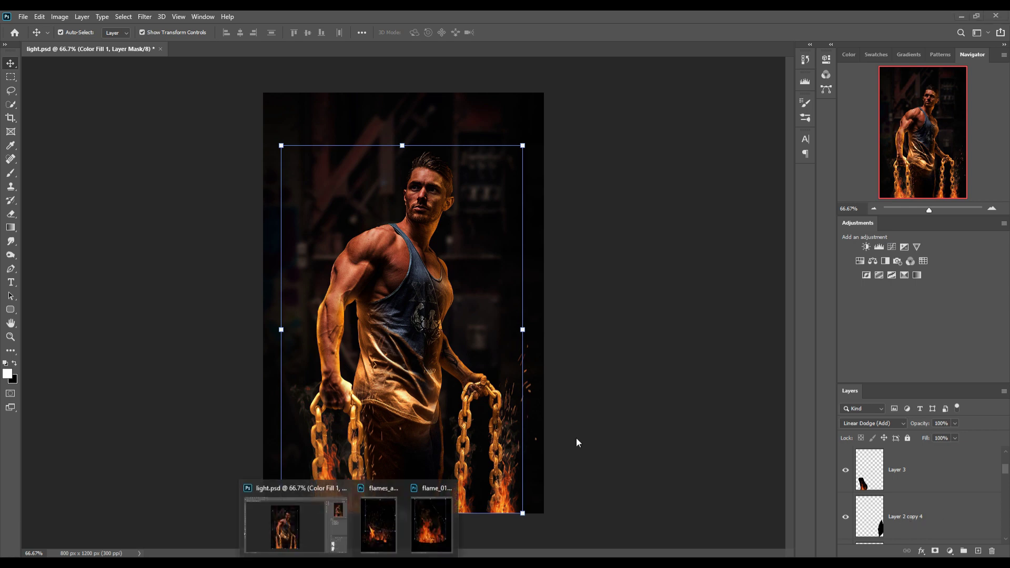
{"action": "left_click", "coordinate": [931, 471]}
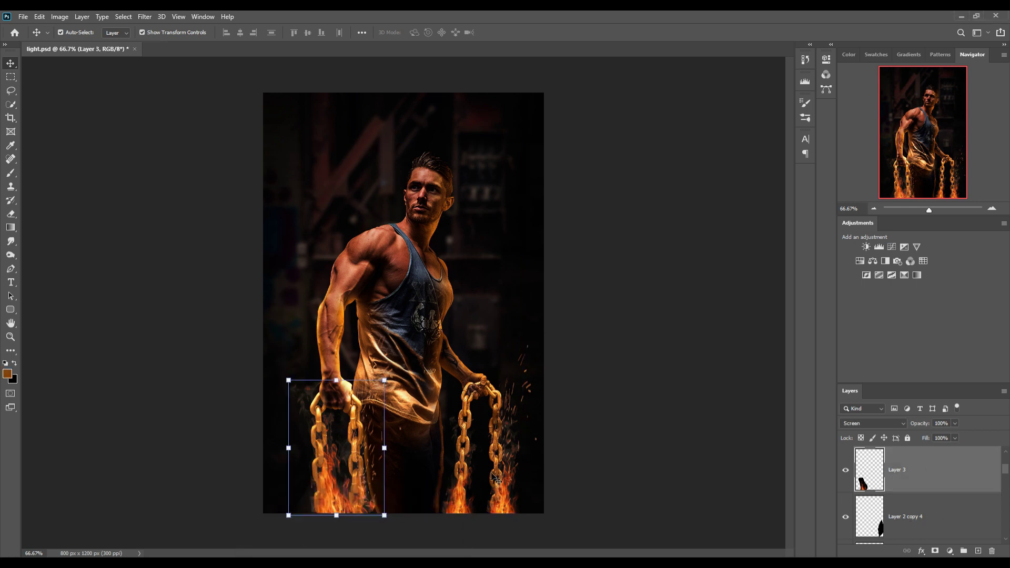
{"action": "mouse_move", "coordinate": [348, 561]}
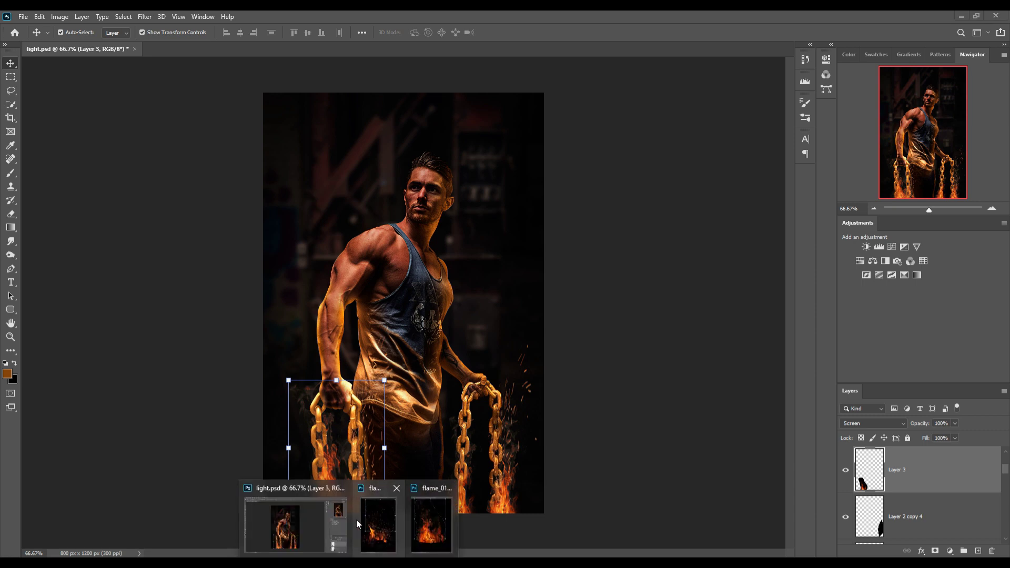
{"action": "left_click", "coordinate": [396, 537]}
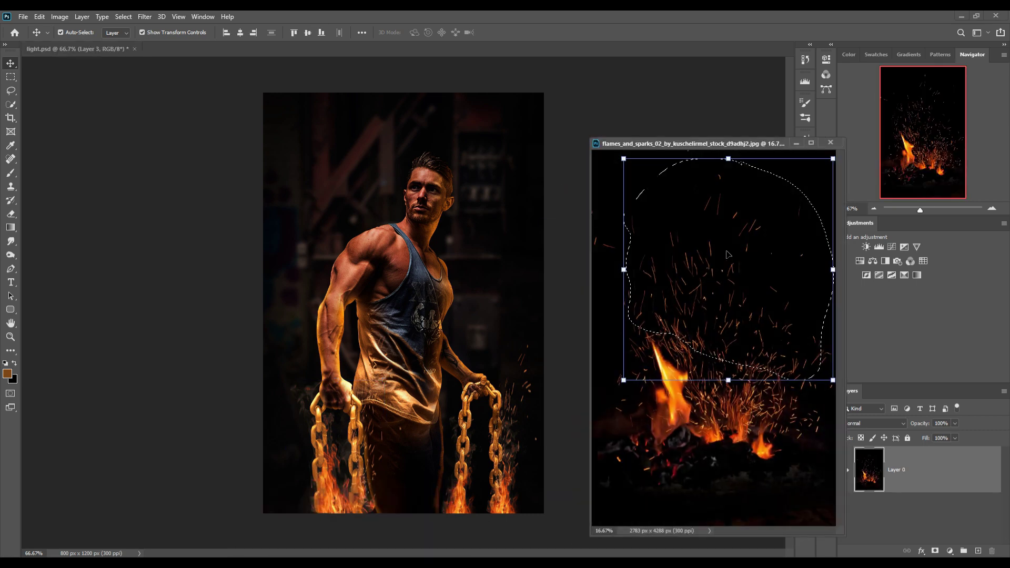
{"action": "left_click_drag", "start_coordinate": [722, 284], "coordinate": [526, 195]}
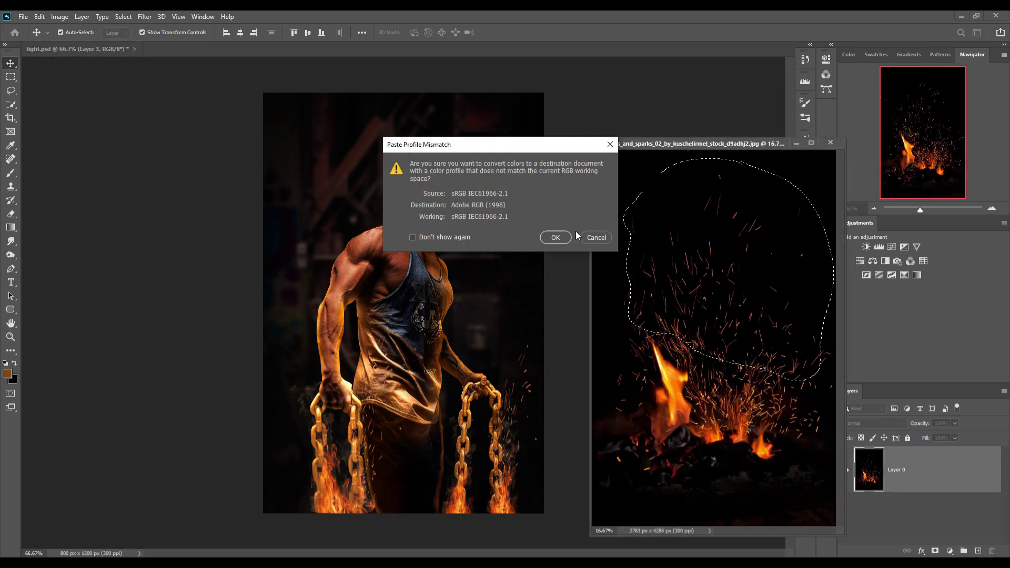
{"action": "left_click", "coordinate": [566, 237]}
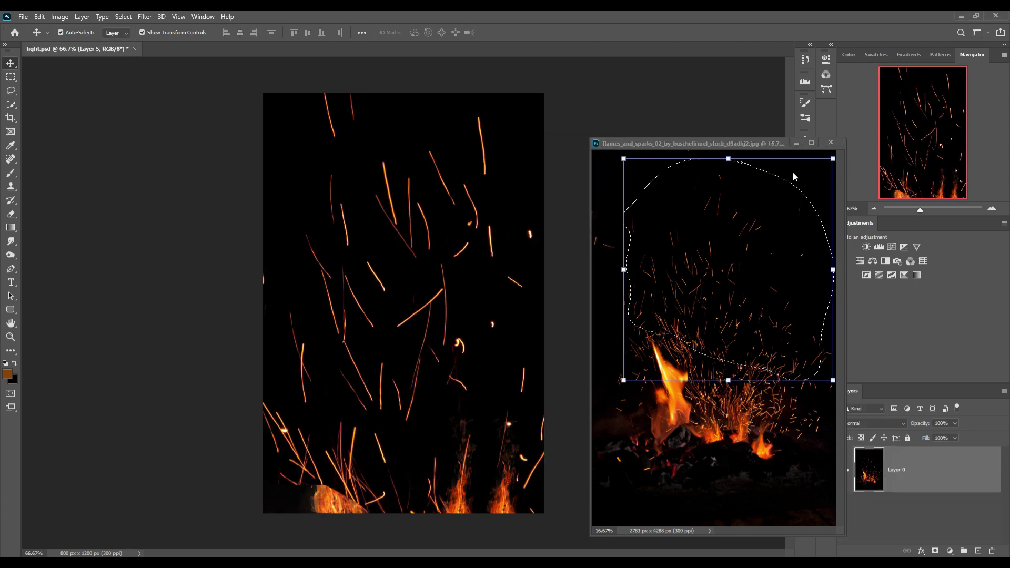
{"action": "left_click", "coordinate": [831, 142]}
Set the pasted sparks layer to Screen blending, scale it to 51.99%, and place it over the man's lower body and chains
{"action": "left_click", "coordinate": [880, 422]}
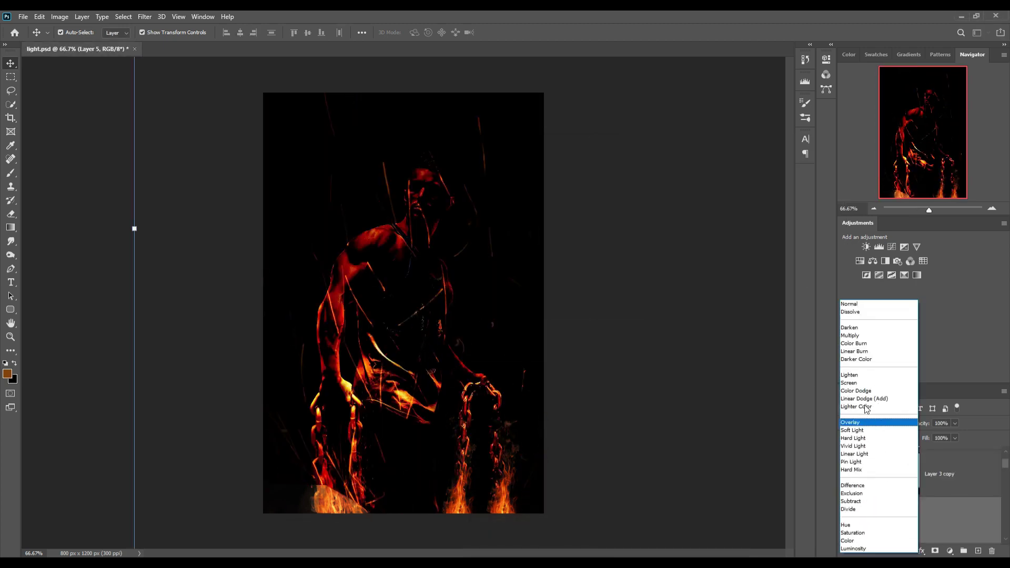
{"action": "left_click", "coordinate": [856, 384]}
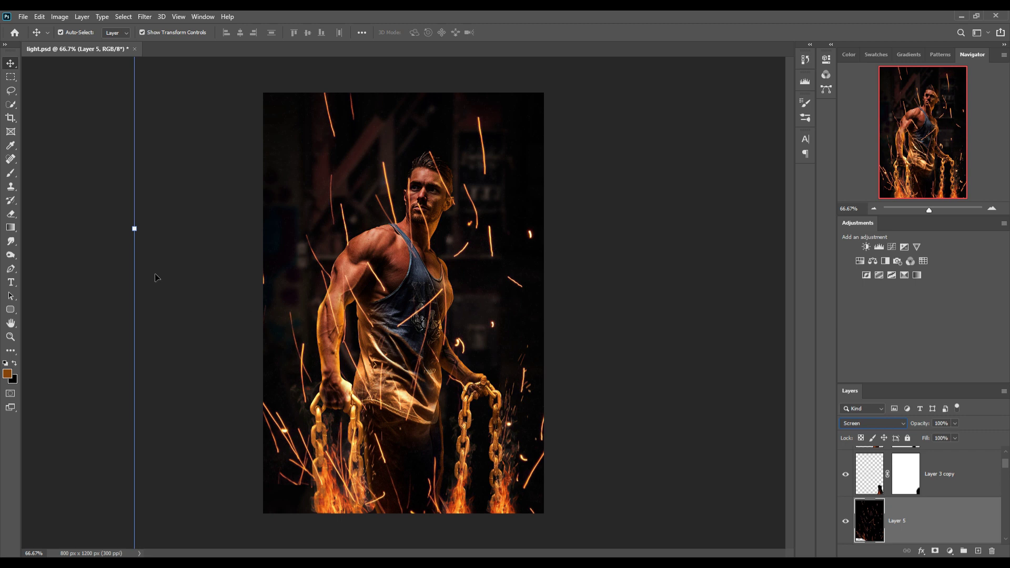
{"action": "left_click_drag", "start_coordinate": [140, 238], "coordinate": [344, 456]}
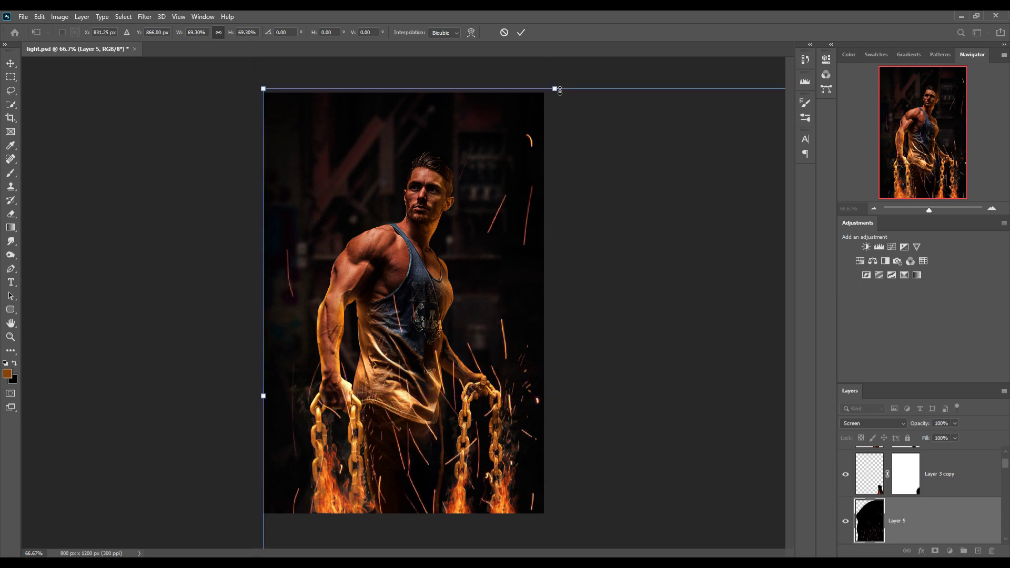
{"action": "left_click_drag", "start_coordinate": [559, 91], "coordinate": [556, 237]}
{"action": "left_click_drag", "start_coordinate": [520, 314], "coordinate": [437, 286]}
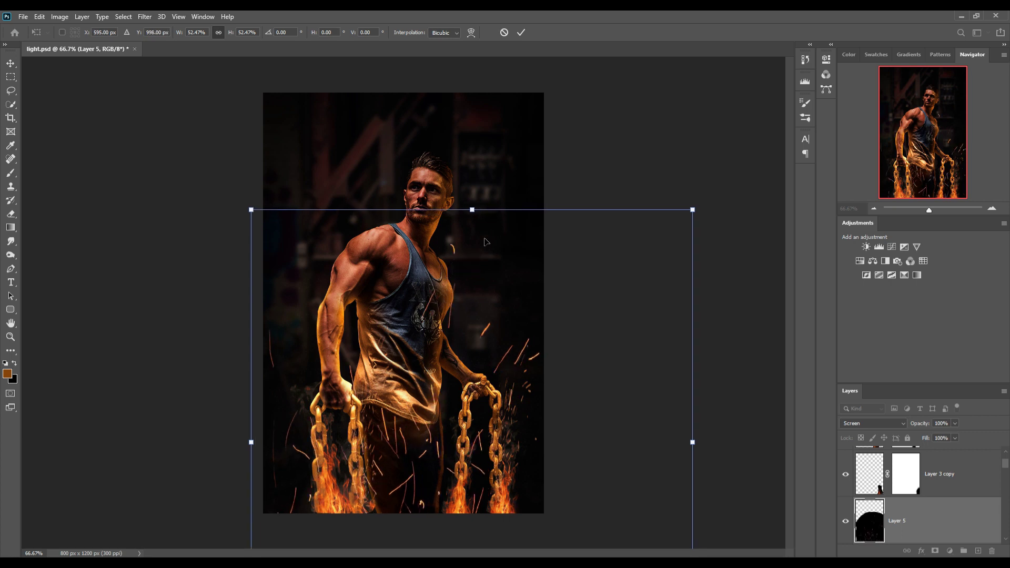
{"action": "left_click_drag", "start_coordinate": [479, 216], "coordinate": [479, 219]}
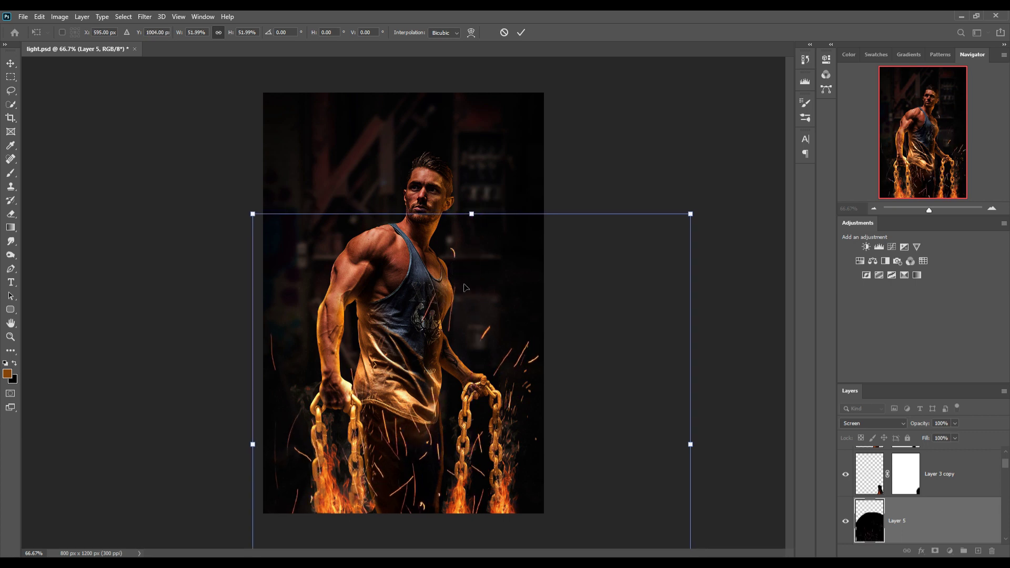
{"action": "left_click_drag", "start_coordinate": [467, 290], "coordinate": [483, 275]}
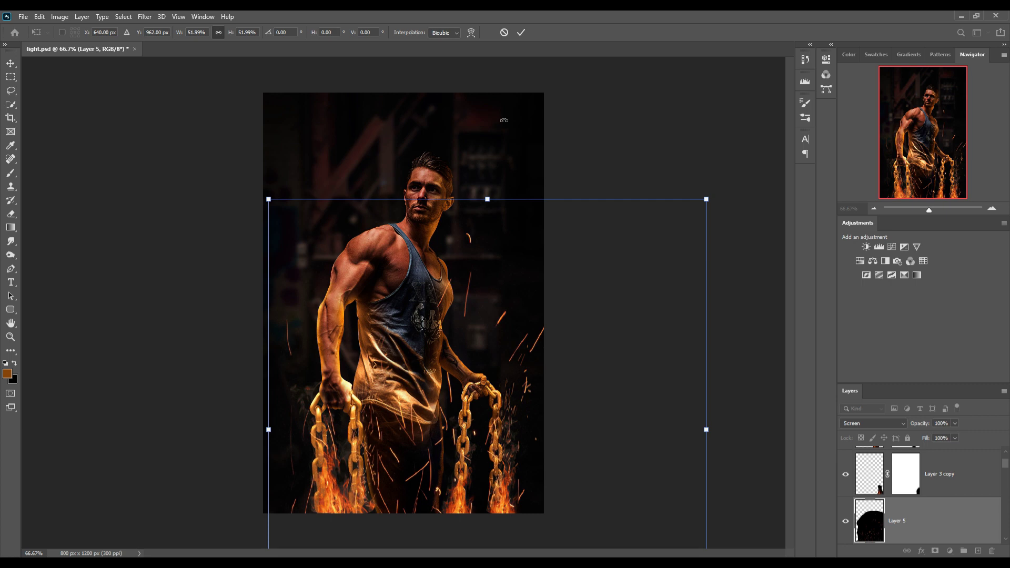
{"action": "left_click", "coordinate": [520, 32]}
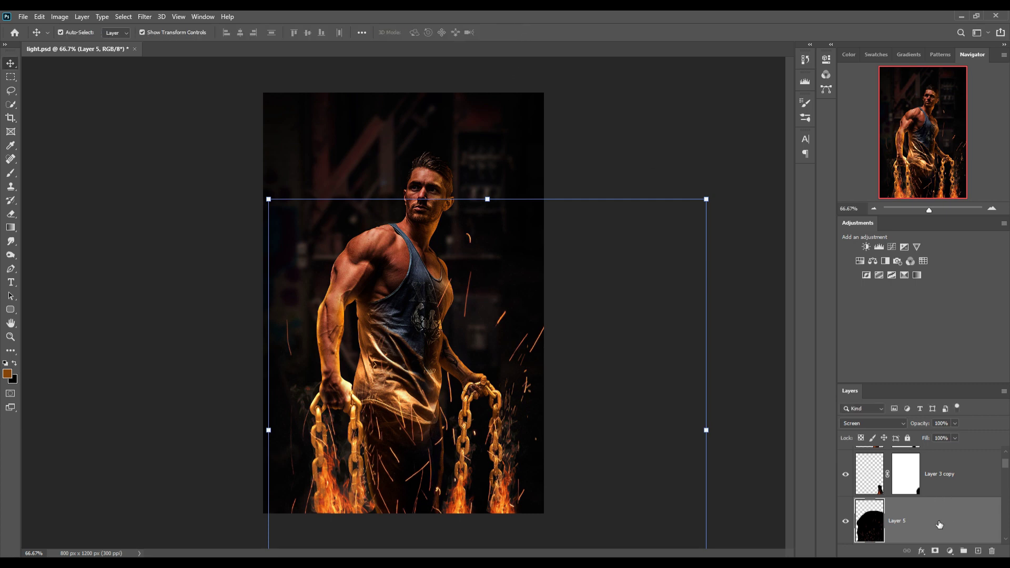
{"action": "left_click", "coordinate": [935, 552]}
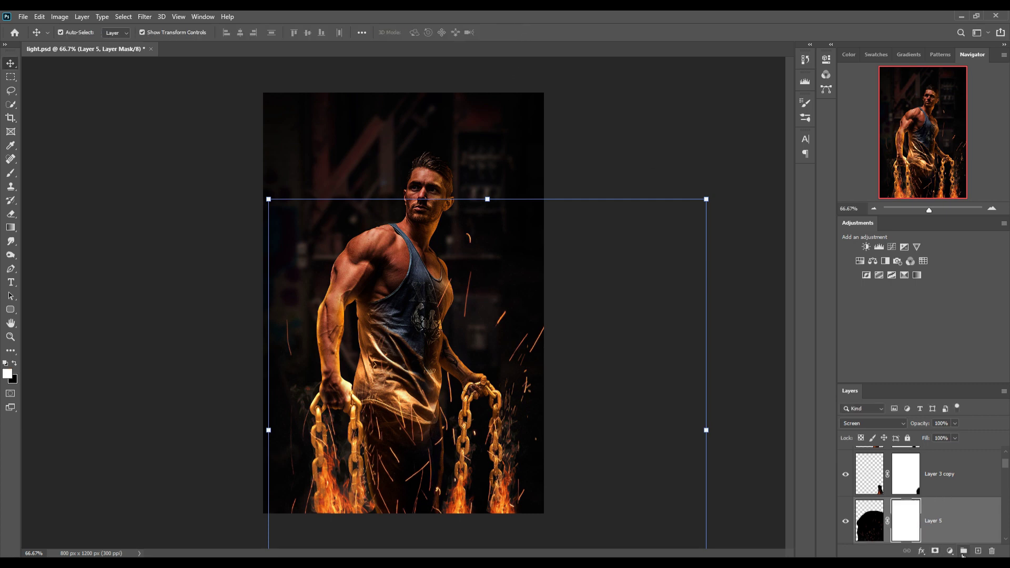
{"action": "key", "text": "b"}
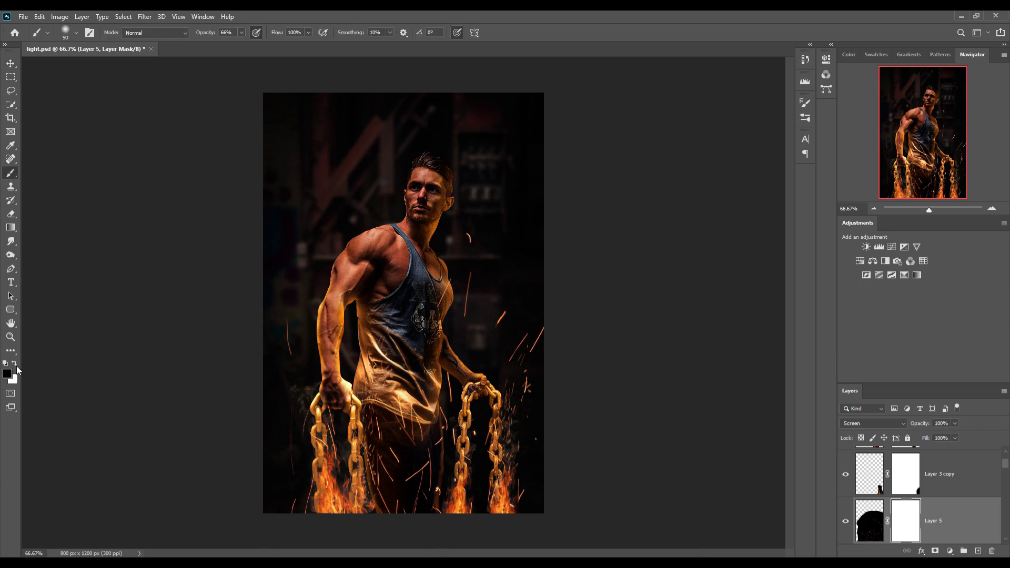
{"action": "left_click", "coordinate": [242, 34]}
{"action": "left_click", "coordinate": [440, 496]}
{"action": "left_click_drag", "start_coordinate": [448, 453], "coordinate": [449, 499]}
{"action": "mouse_move", "coordinate": [433, 547]}
{"action": "left_mouse_down"}
{"action": "mouse_move", "coordinate": [401, 527]}
{"action": "mouse_move", "coordinate": [411, 513]}
{"action": "mouse_move", "coordinate": [398, 476]}
{"action": "mouse_move", "coordinate": [387, 489]}
{"action": "mouse_move", "coordinate": [387, 459]}
{"action": "mouse_move", "coordinate": [408, 478]}
{"action": "mouse_move", "coordinate": [403, 509]}
{"action": "mouse_move", "coordinate": [416, 511]}
{"action": "mouse_move", "coordinate": [412, 491]}
{"action": "mouse_move", "coordinate": [435, 509]}
{"action": "left_mouse_up"}
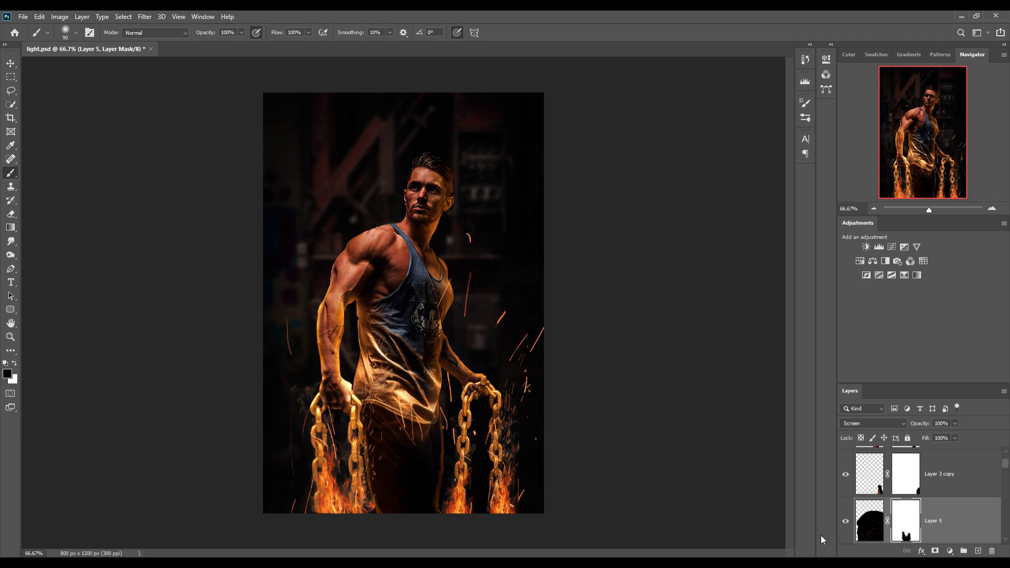
{"action": "right_click", "coordinate": [910, 521]}
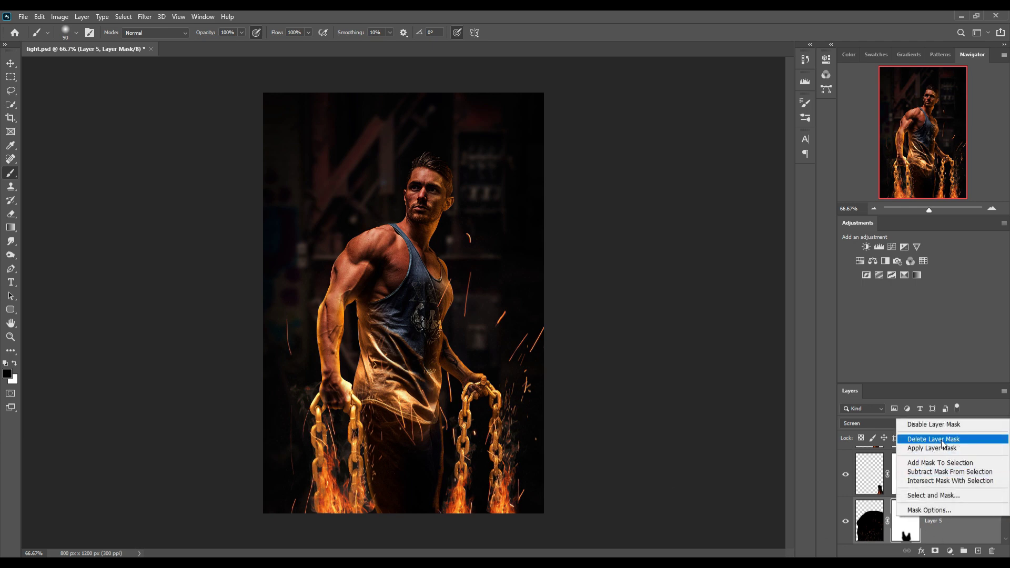
{"action": "left_click", "coordinate": [942, 440]}
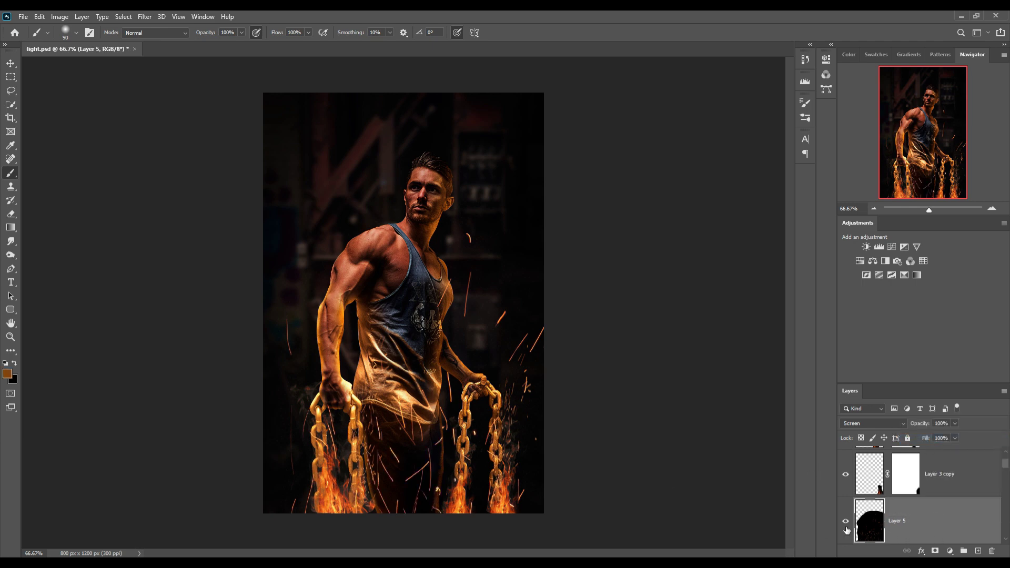
Add a layer mask to the sparks layer and paint black at 100% opacity over sparks on the trousers
{"action": "left_click", "coordinate": [935, 551]}
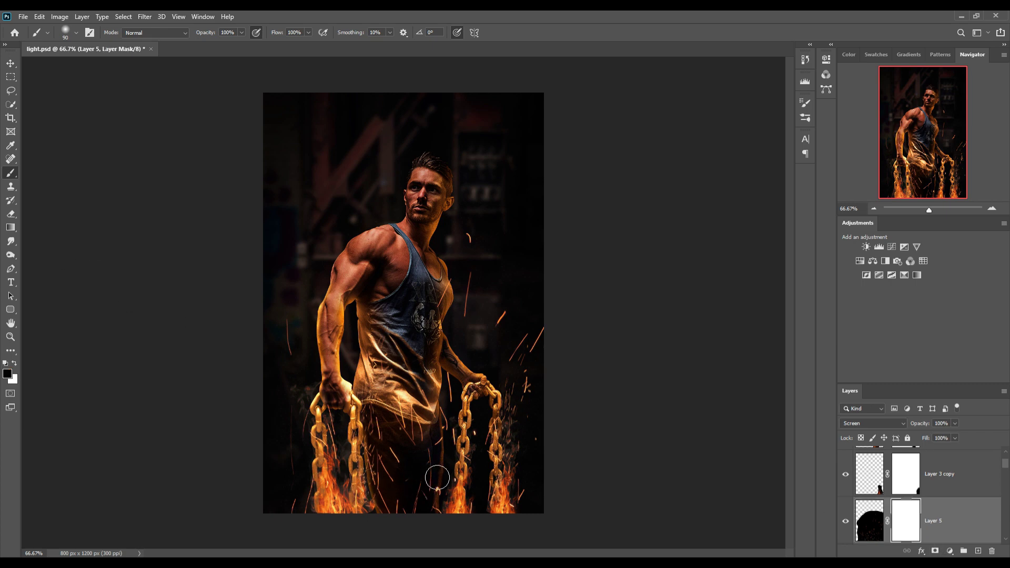
{"action": "mouse_move", "coordinate": [433, 485]}
{"action": "left_mouse_down"}
{"action": "mouse_move", "coordinate": [437, 555]}
{"action": "mouse_move", "coordinate": [472, 493]}
{"action": "mouse_move", "coordinate": [544, 440]}
{"action": "mouse_move", "coordinate": [509, 428]}
{"action": "mouse_move", "coordinate": [419, 477]}
{"action": "left_mouse_up"}
Create a new empty layer above Layer 3 copy 2 and set its blend mode to Linear Dodge (Add)
{"action": "scroll", "coordinate": [975, 479], "scroll_direction": "up", "scroll_amount": 1}
{"action": "left_click", "coordinate": [970, 471]}
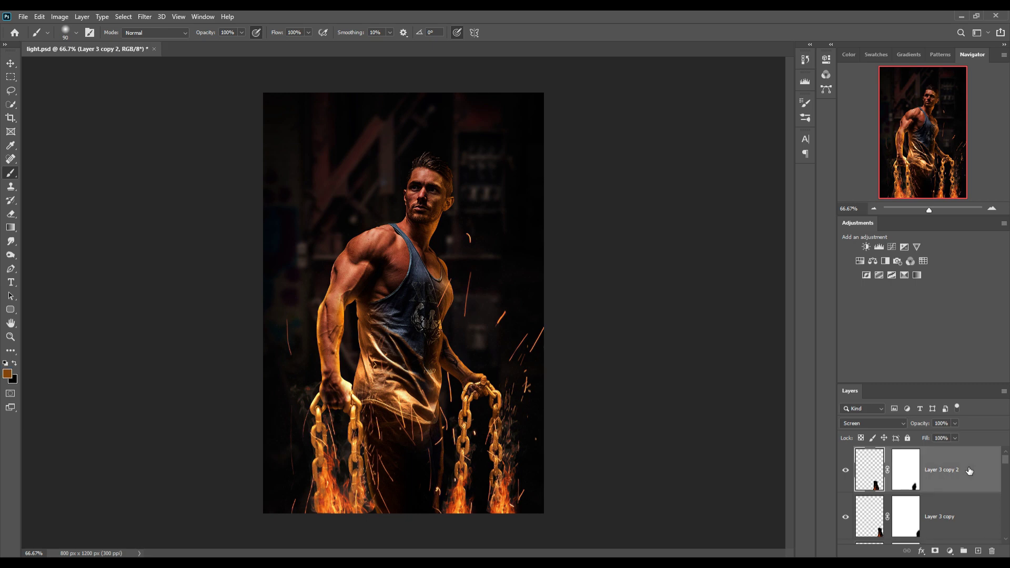
{"action": "left_click", "coordinate": [978, 550]}
{"action": "right_click", "coordinate": [937, 472]}
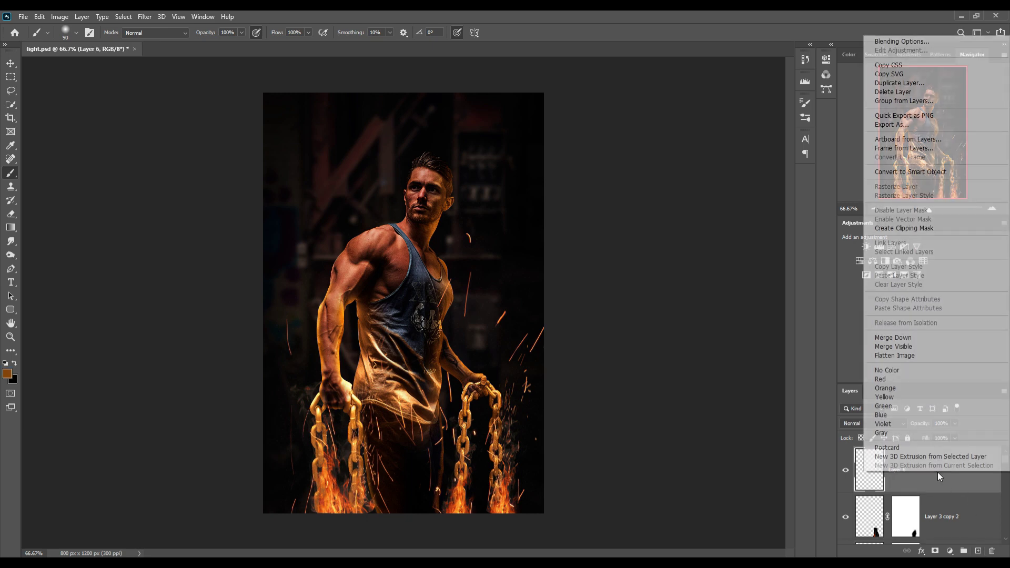
{"action": "key", "text": "Escape"}
{"action": "left_click", "coordinate": [888, 424]}
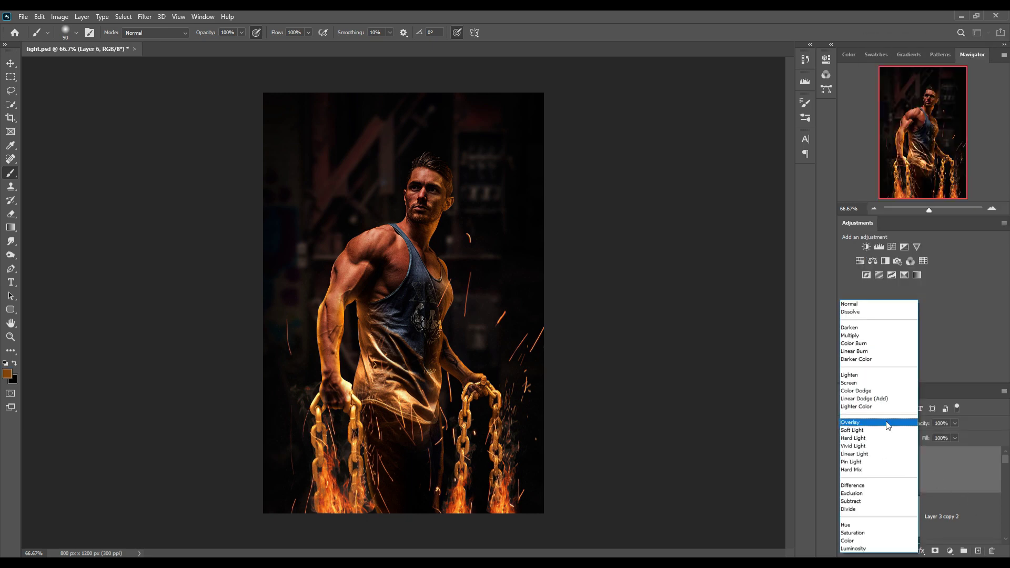
{"action": "left_click", "coordinate": [873, 402]}
Add a Solid Color fill layer in orange fa6003 above Layer 3 copy 2
{"action": "left_click", "coordinate": [953, 553]}
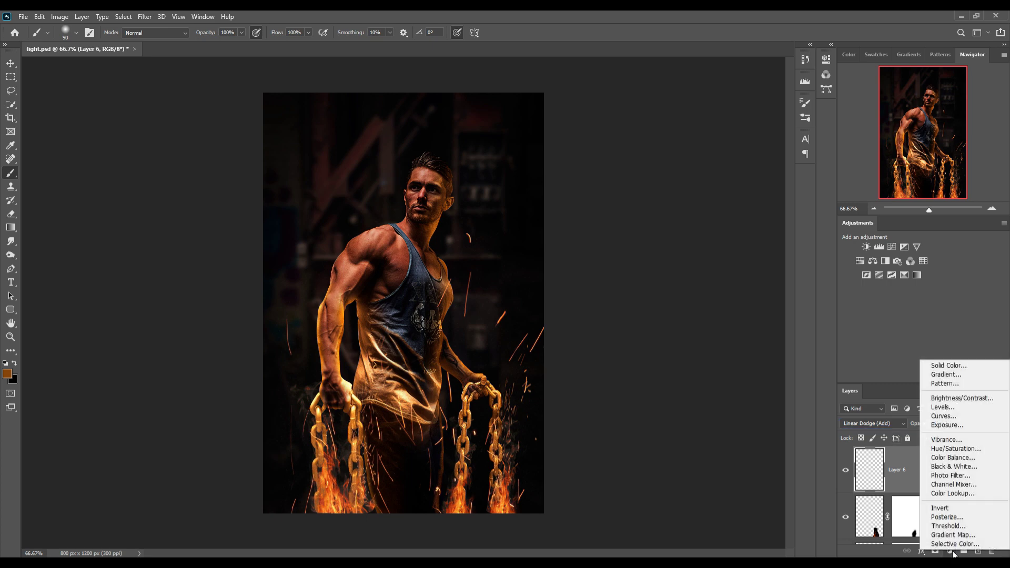
{"action": "left_click", "coordinate": [946, 368]}
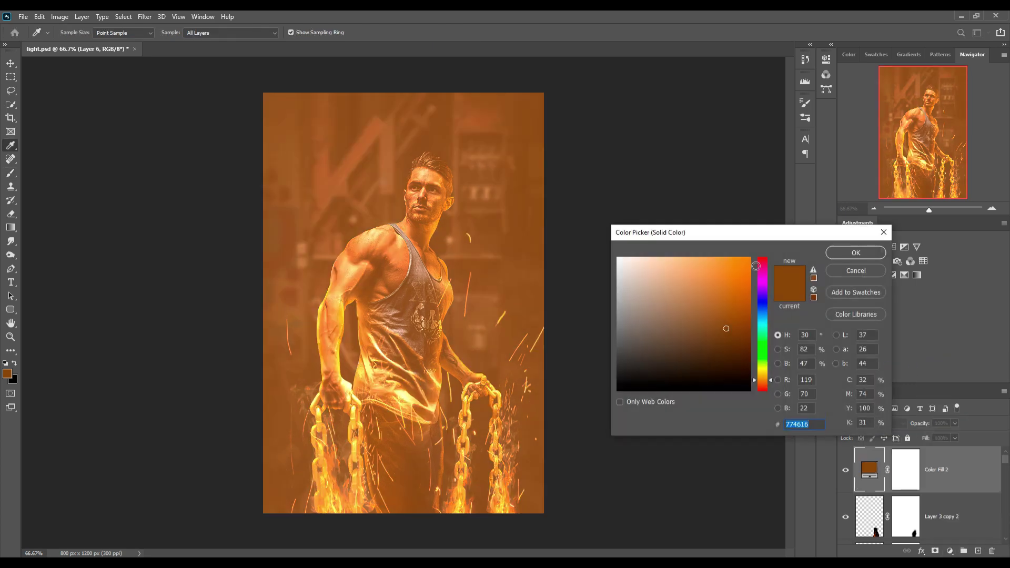
{"action": "left_click", "coordinate": [755, 266]}
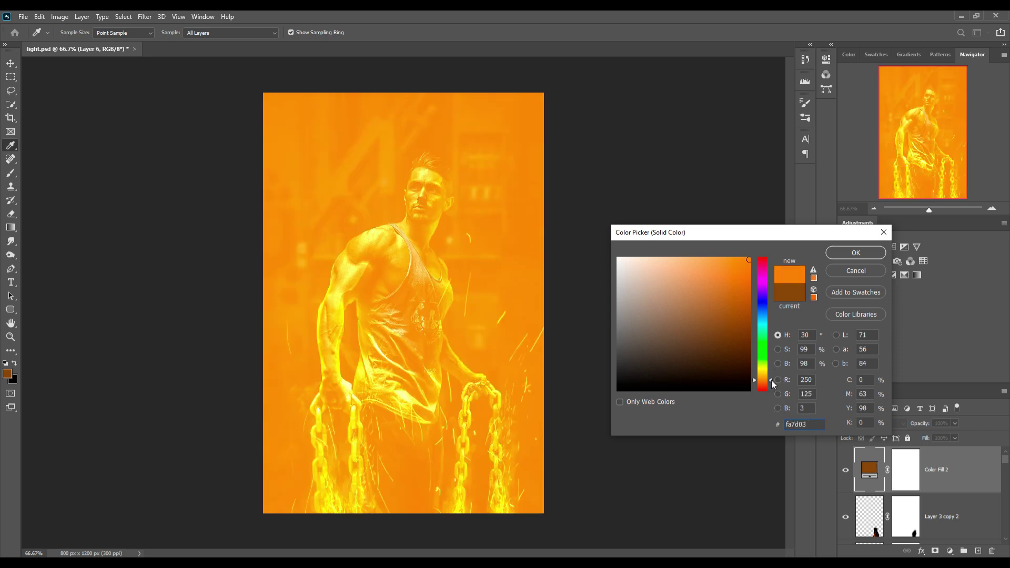
{"action": "key", "text": "ctrl+a"}
{"action": "left_click_drag", "start_coordinate": [771, 379], "coordinate": [771, 379]}
{"action": "left_click", "coordinate": [771, 381]}
{"action": "left_click_drag", "start_coordinate": [771, 378], "coordinate": [772, 383]}
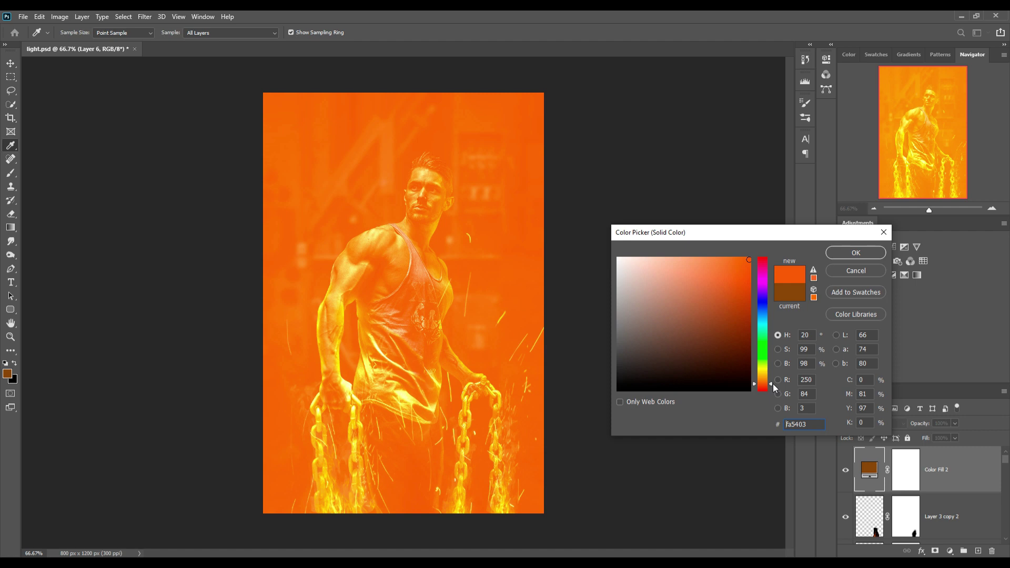
{"action": "left_click_drag", "start_coordinate": [772, 383], "coordinate": [773, 383]}
{"action": "left_click", "coordinate": [856, 253]}
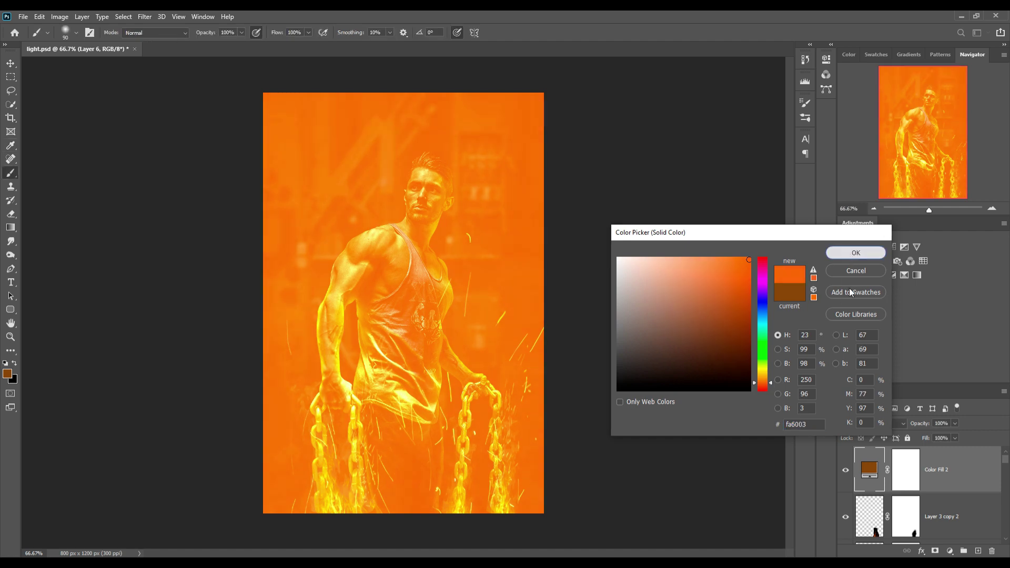
In the Color Fill 2 blending options, split the Underlying Layer black slider to 0 / 24
{"action": "scroll", "coordinate": [894, 471], "scroll_direction": "down", "scroll_amount": 5}
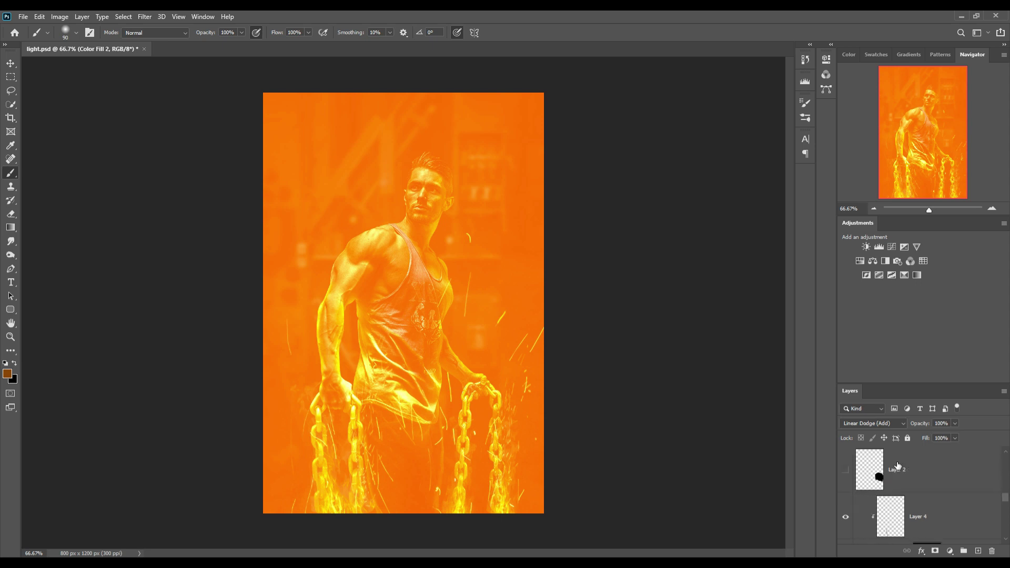
{"action": "scroll", "coordinate": [898, 465], "scroll_direction": "up", "scroll_amount": 5}
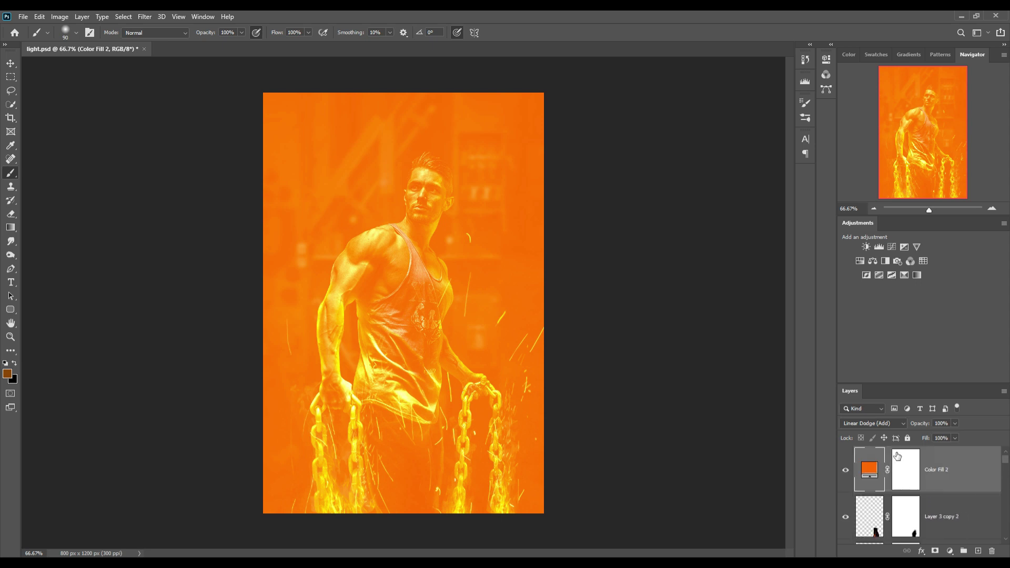
{"action": "left_click", "coordinate": [900, 455]}
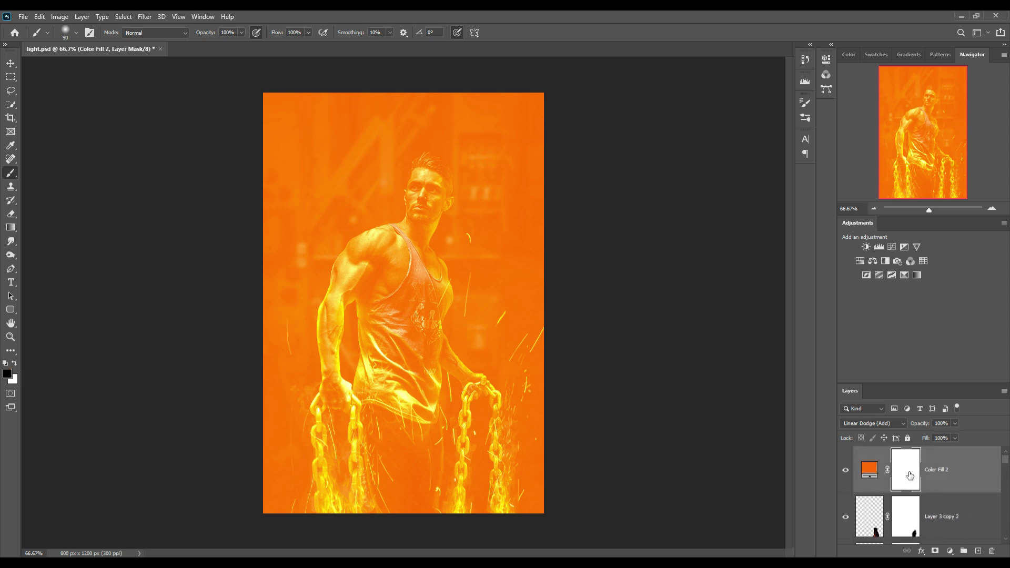
{"action": "left_click", "coordinate": [873, 475]}
{"action": "right_click", "coordinate": [874, 475]}
{"action": "left_click", "coordinate": [848, 270]}
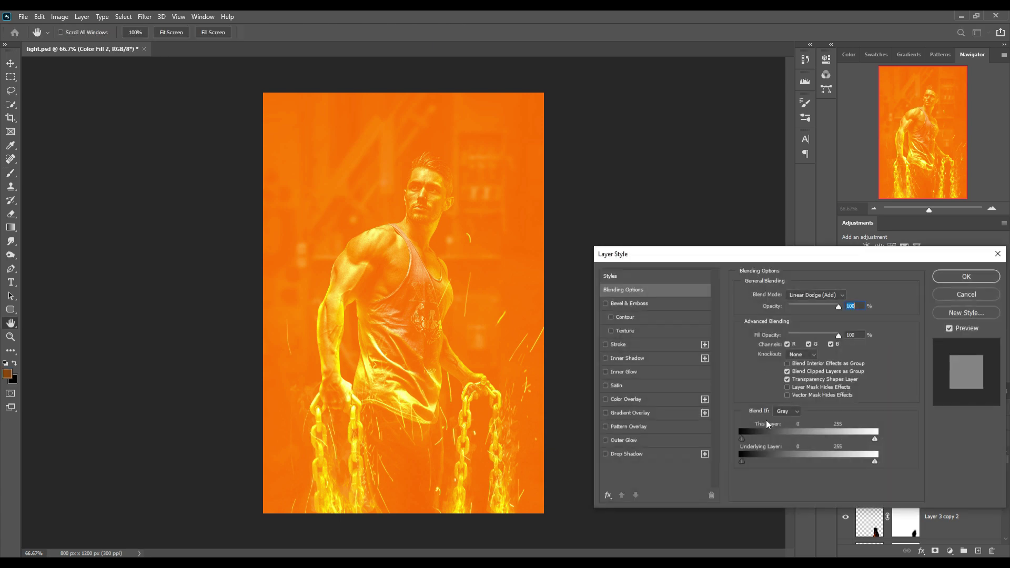
{"action": "left_click_drag", "start_coordinate": [744, 462], "coordinate": [755, 460]}
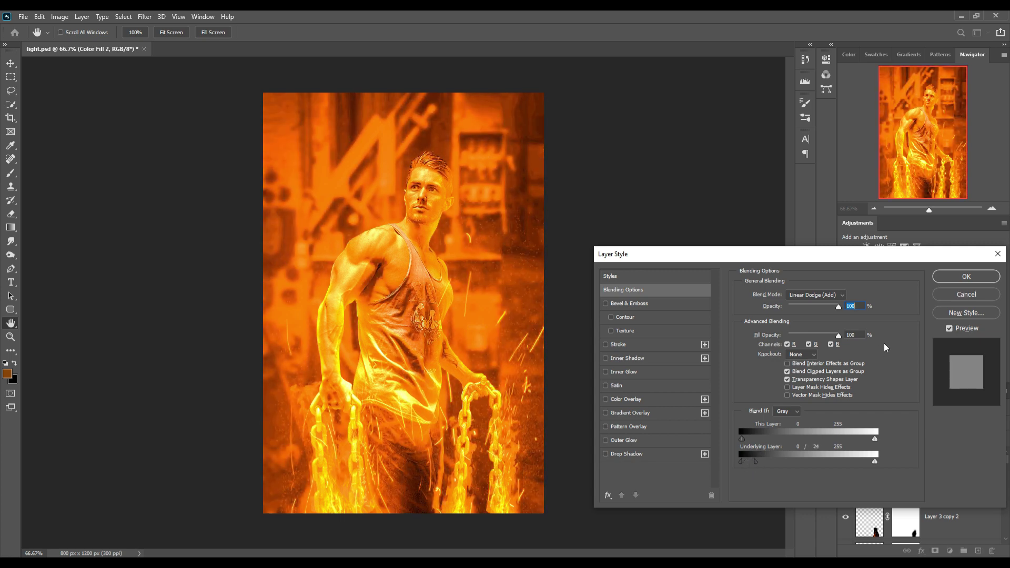
{"action": "left_click", "coordinate": [965, 277]}
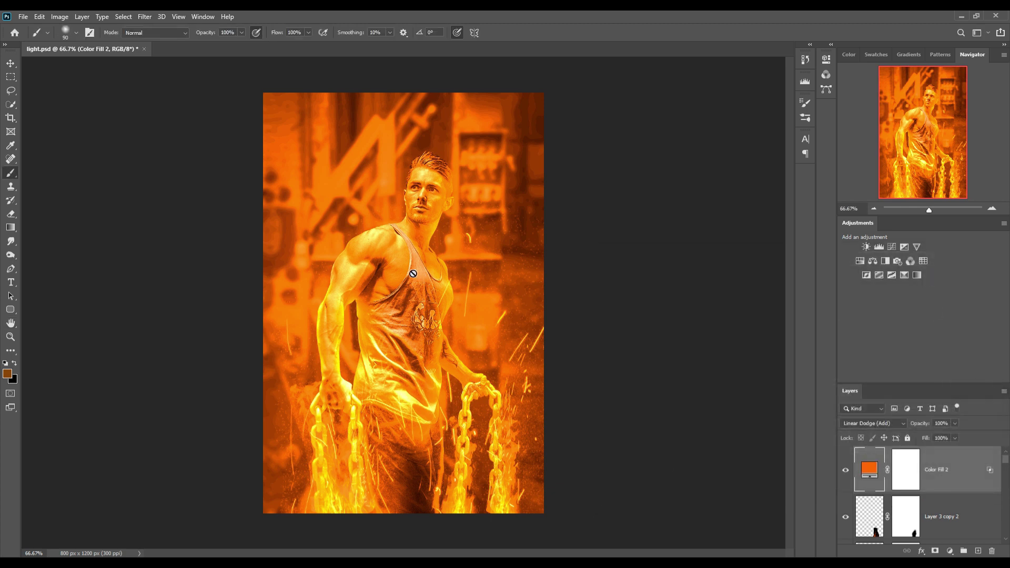
Invert the Color Fill 2 mask and paint white around the chains and flames with a size 250 brush at 12% opacity
{"action": "left_click", "coordinate": [913, 473]}
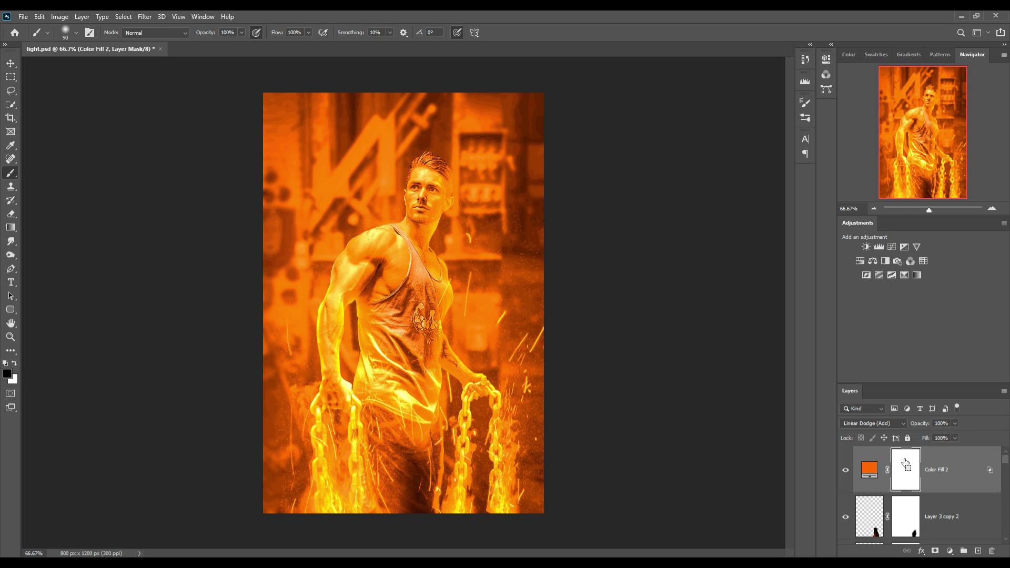
{"action": "key", "text": "ctrl+i"}
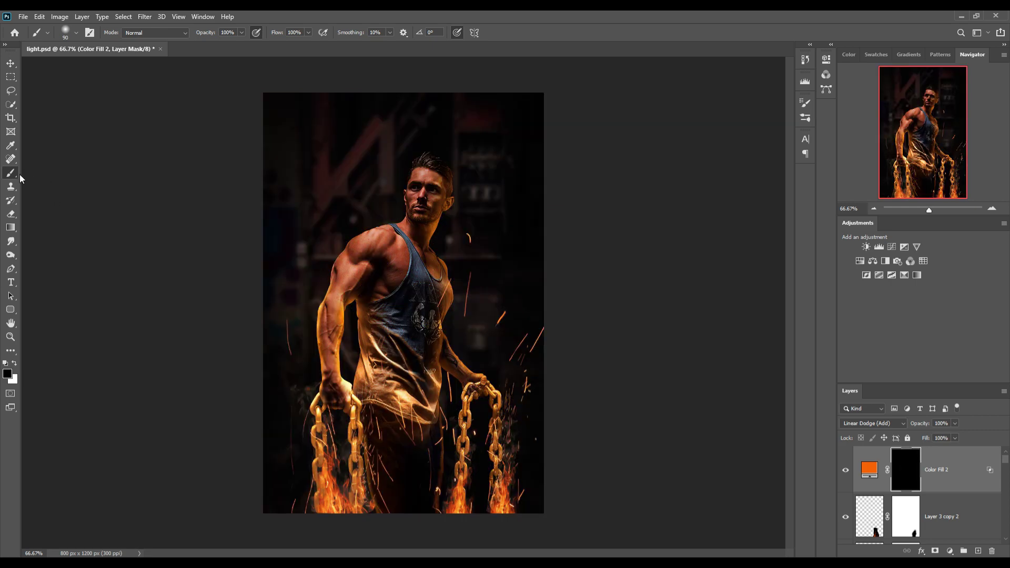
{"action": "left_click", "coordinate": [242, 32]}
{"action": "left_click_drag", "start_coordinate": [243, 45], "coordinate": [200, 47]}
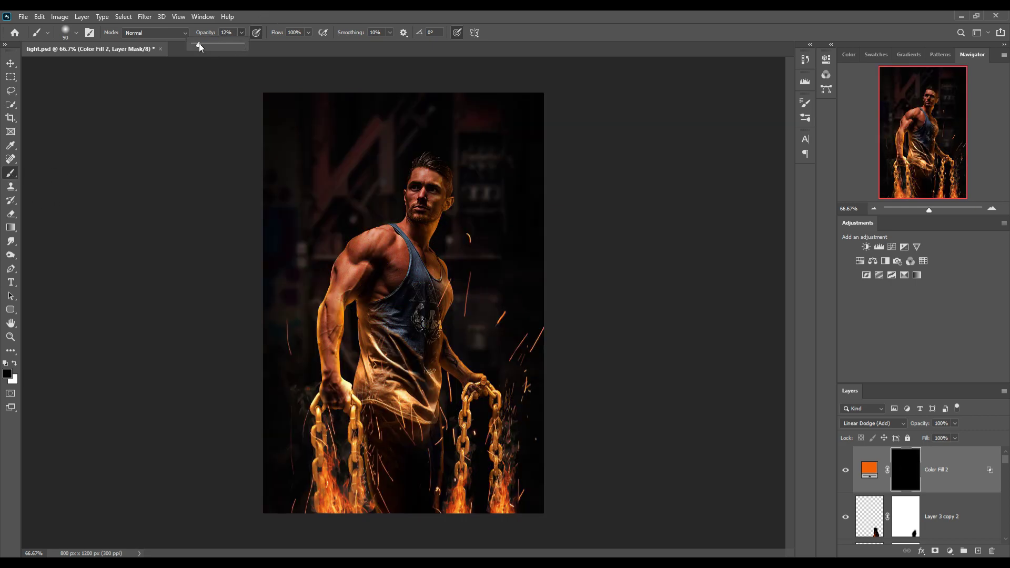
{"action": "left_click", "coordinate": [479, 444]}
{"action": "key", "text": "bracketright"}
{"action": "key", "text": "bracketright"}
{"action": "key", "text": "bracketright"}
{"action": "key", "text": "bracketright"}
{"action": "key", "text": "bracketright"}
{"action": "key", "text": "bracketright"}
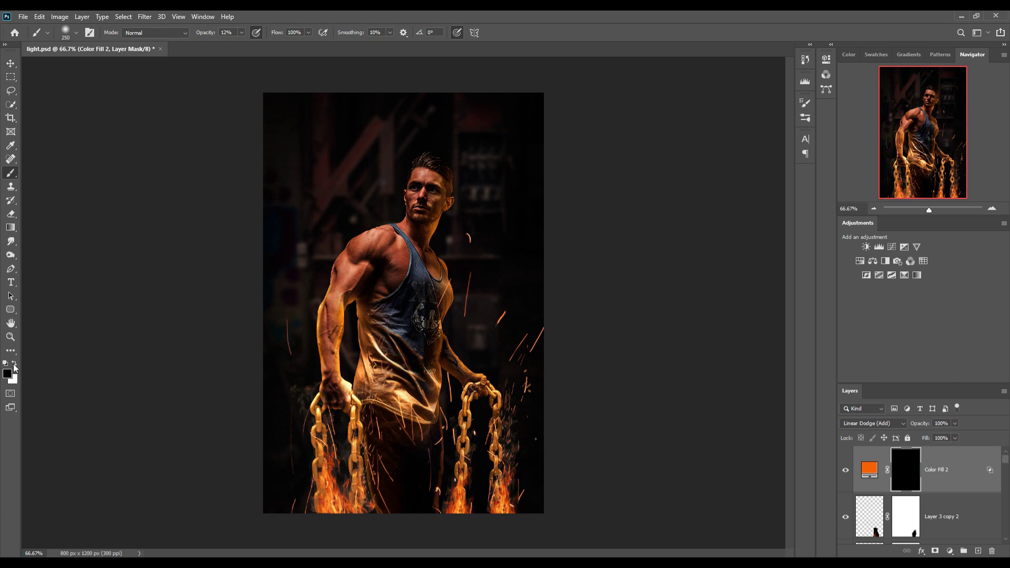
{"action": "left_click", "coordinate": [14, 363]}
{"action": "mouse_move", "coordinate": [513, 439]}
{"action": "left_mouse_down"}
{"action": "mouse_move", "coordinate": [514, 468]}
{"action": "mouse_move", "coordinate": [496, 482]}
{"action": "mouse_move", "coordinate": [525, 424]}
{"action": "mouse_move", "coordinate": [510, 420]}
{"action": "left_mouse_up"}
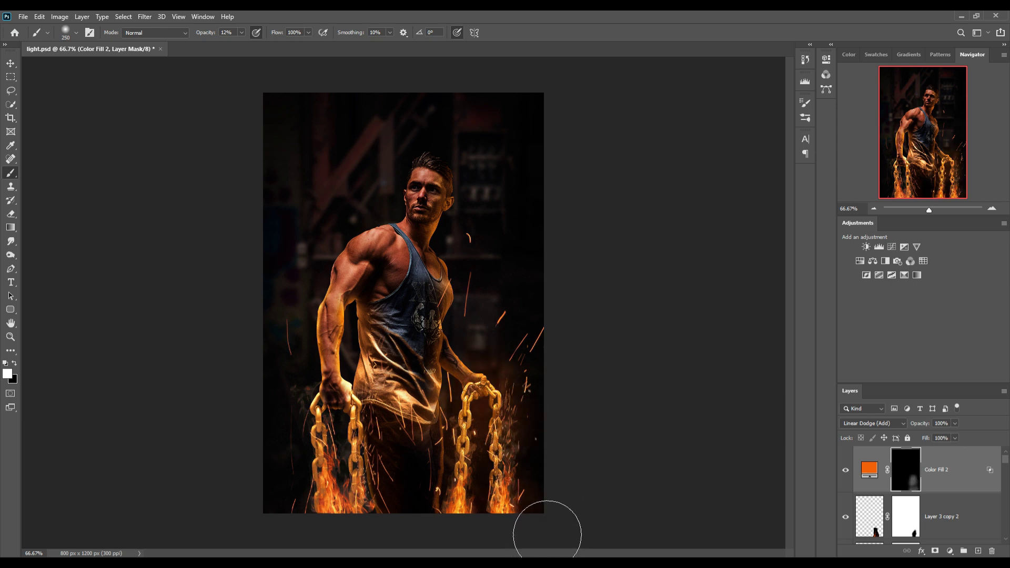
{"action": "mouse_move", "coordinate": [547, 534]}
{"action": "left_mouse_down"}
{"action": "mouse_move", "coordinate": [502, 395]}
{"action": "mouse_move", "coordinate": [476, 352]}
{"action": "mouse_move", "coordinate": [484, 371]}
{"action": "mouse_move", "coordinate": [500, 356]}
{"action": "mouse_move", "coordinate": [514, 394]}
{"action": "left_mouse_up"}
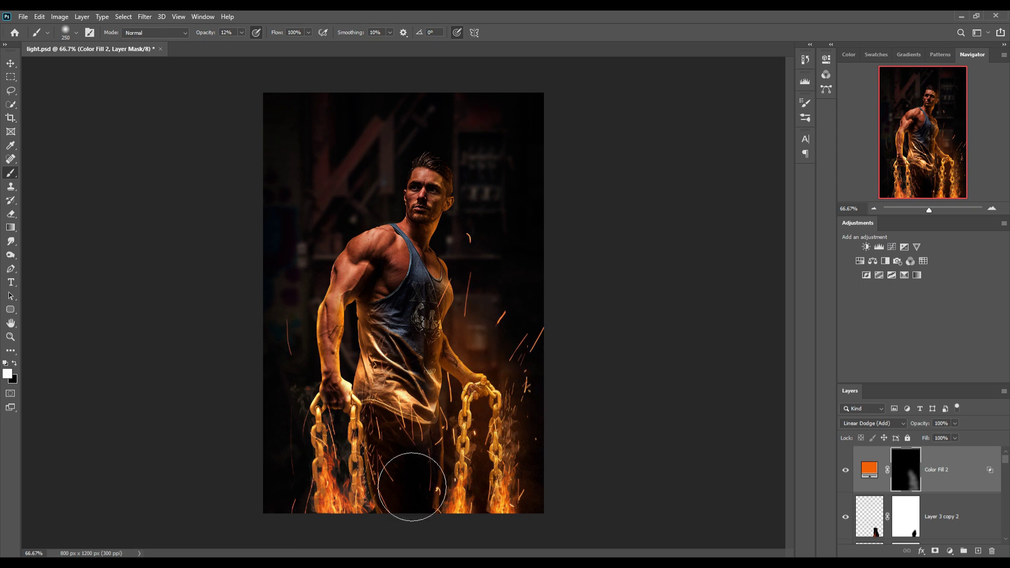
{"action": "mouse_move", "coordinate": [378, 518]}
{"action": "left_mouse_down"}
{"action": "mouse_move", "coordinate": [387, 451]}
{"action": "mouse_move", "coordinate": [347, 457]}
{"action": "mouse_move", "coordinate": [339, 541]}
{"action": "mouse_move", "coordinate": [381, 368]}
{"action": "mouse_move", "coordinate": [342, 337]}
{"action": "mouse_move", "coordinate": [381, 479]}
{"action": "mouse_move", "coordinate": [377, 440]}
{"action": "mouse_move", "coordinate": [364, 426]}
{"action": "mouse_move", "coordinate": [354, 542]}
{"action": "mouse_move", "coordinate": [322, 542]}
{"action": "mouse_move", "coordinate": [390, 555]}
{"action": "left_mouse_up"}
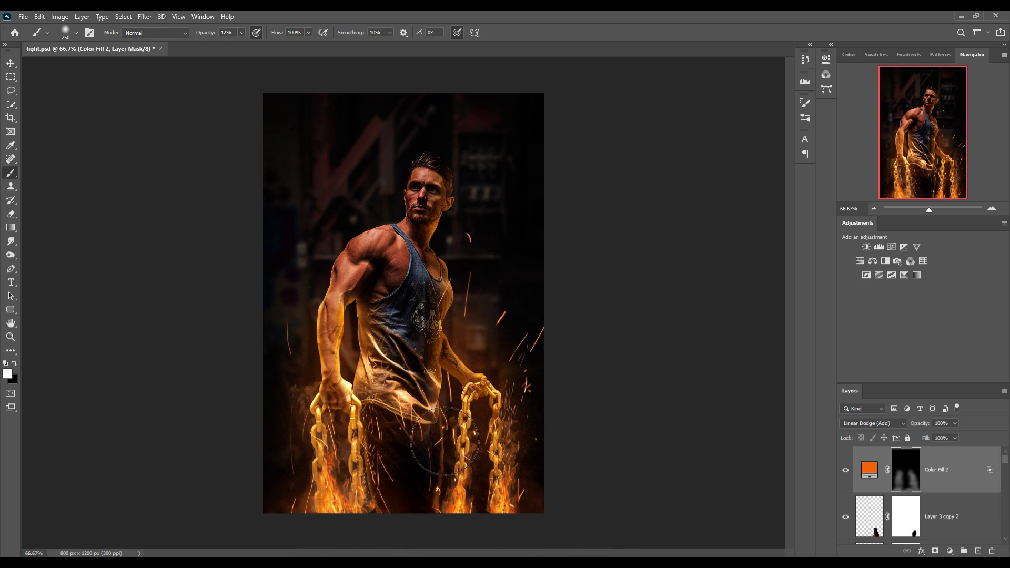
Stamp all visible layers into a new layer above Color Fill 2 and convert it to a smart object
{"action": "left_click", "coordinate": [9, 65]}
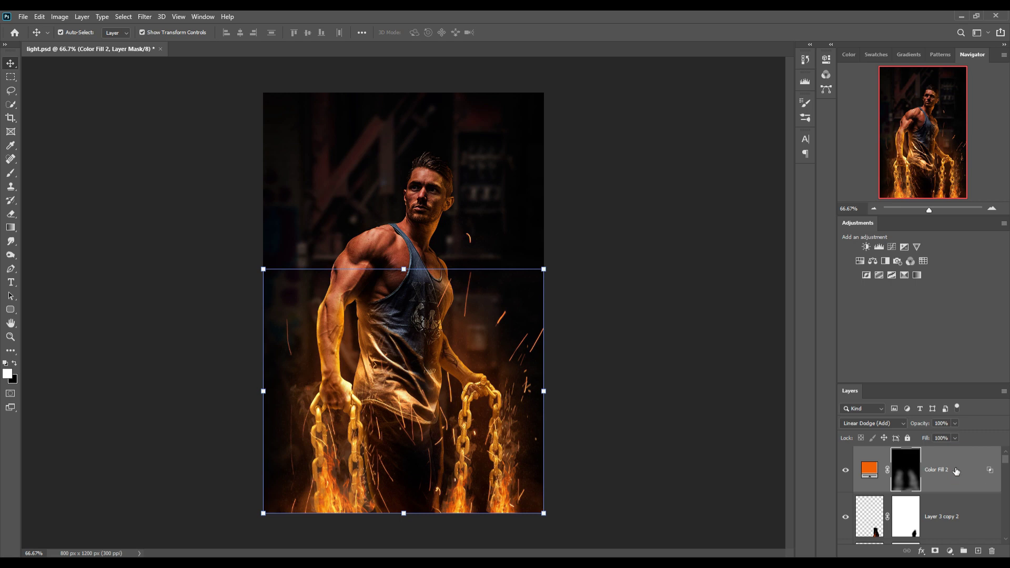
{"action": "key", "text": "ctrl+shift+alt+e"}
{"action": "right_click", "coordinate": [953, 467]}
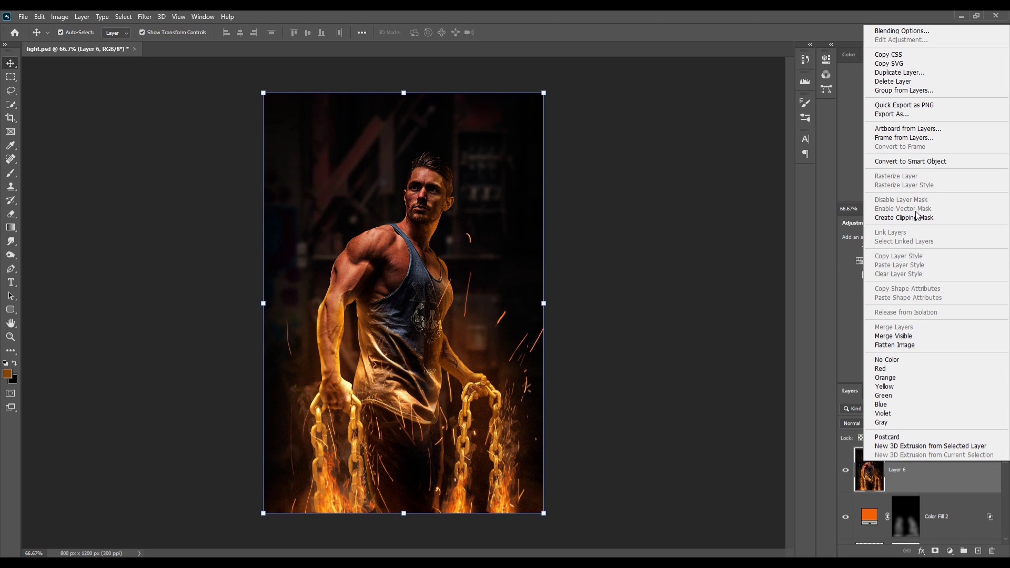
{"action": "left_click", "coordinate": [944, 161]}
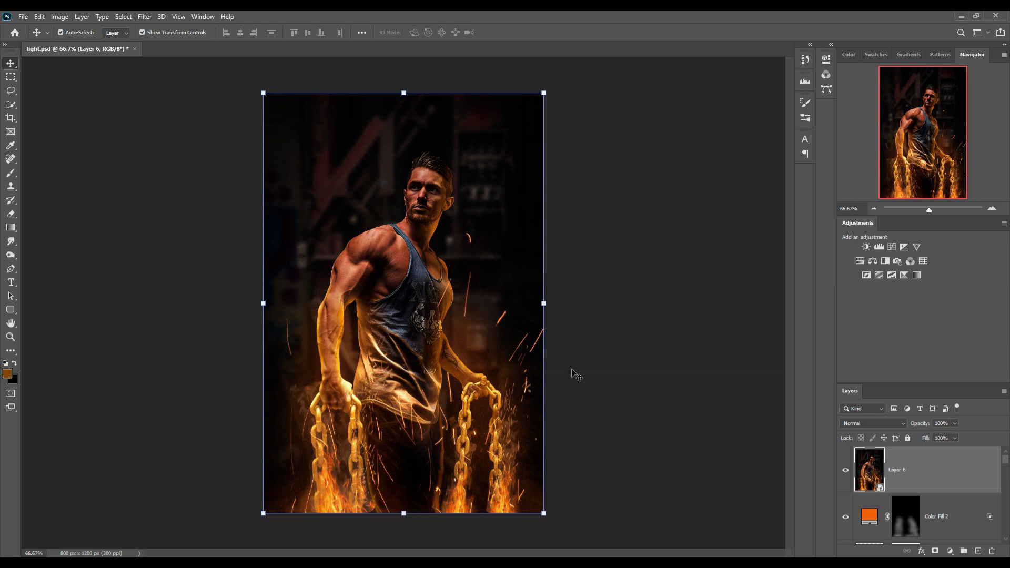
Start the Camera Raw Filter on Layer 6 and set the tone curve to Highlights +10, Lights +27, Darks -14 and slightly lower Shadows
{"action": "left_click", "coordinate": [145, 16]}
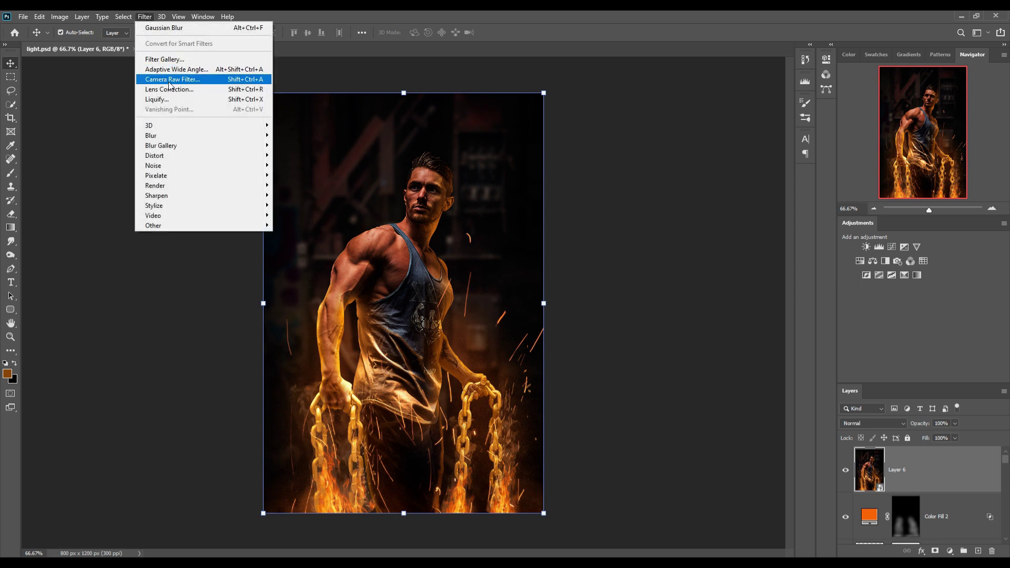
{"action": "left_click", "coordinate": [169, 80]}
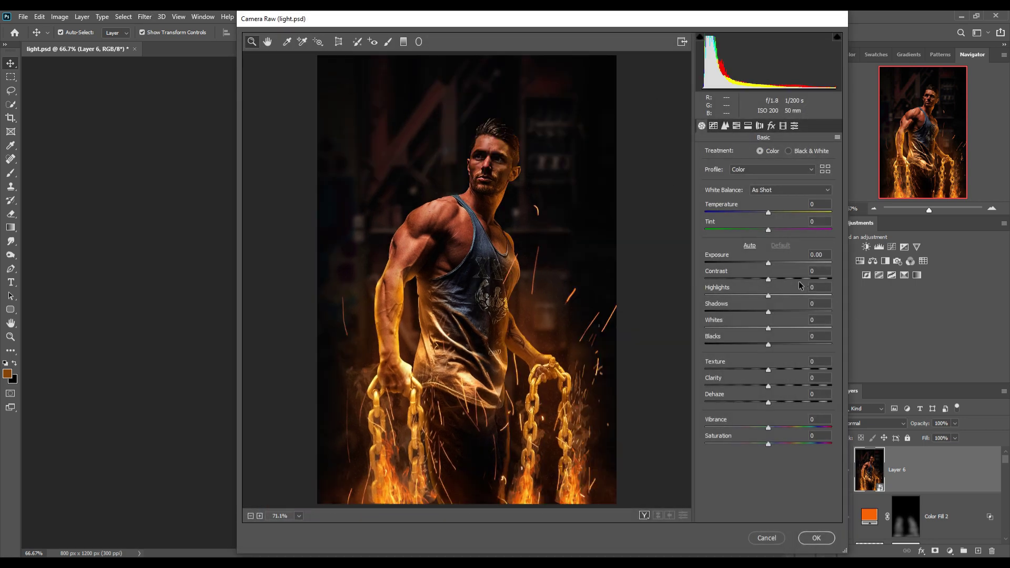
{"action": "left_click", "coordinate": [715, 127]}
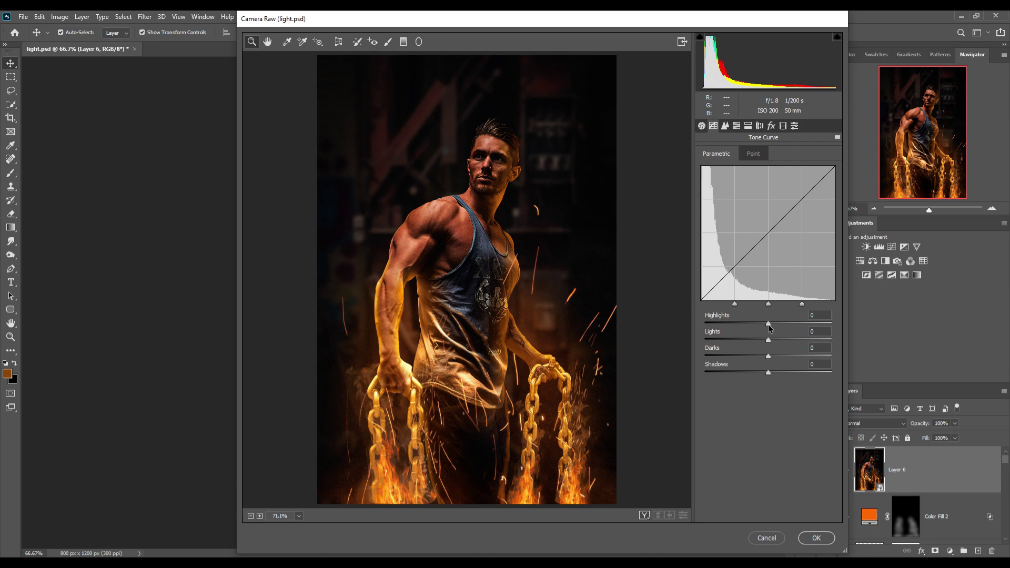
{"action": "left_click_drag", "start_coordinate": [770, 324], "coordinate": [759, 355]}
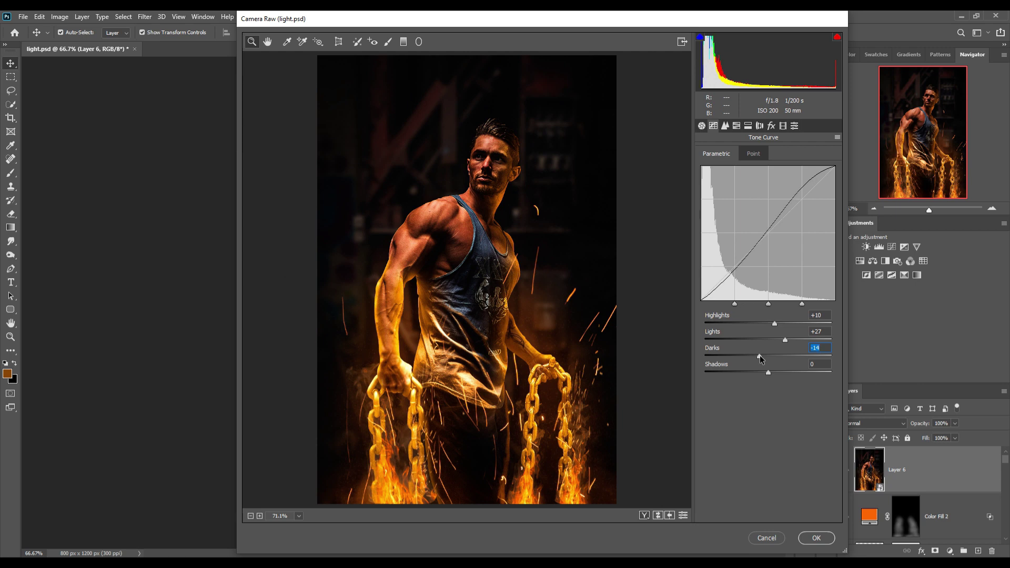
{"action": "mouse_move", "coordinate": [760, 355]}
{"action": "left_mouse_down"}
{"action": "mouse_move", "coordinate": [777, 371]}
{"action": "mouse_move", "coordinate": [762, 371]}
{"action": "left_mouse_up"}
Set the HSL saturation of Oranges to +10 and Yellows to +11, and shift the Oranges hue slightly
{"action": "left_click", "coordinate": [725, 127]}
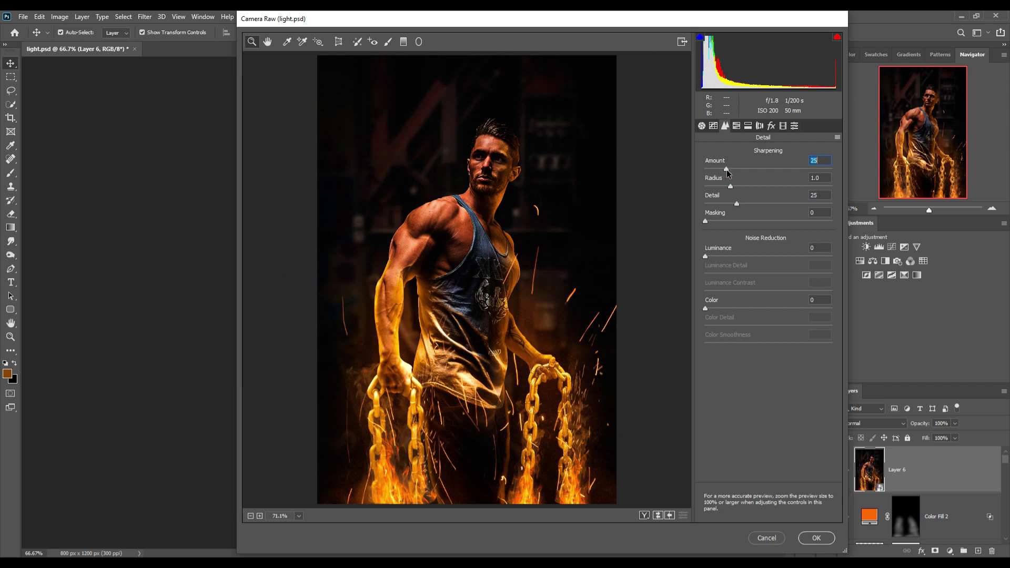
{"action": "left_click", "coordinate": [748, 126]}
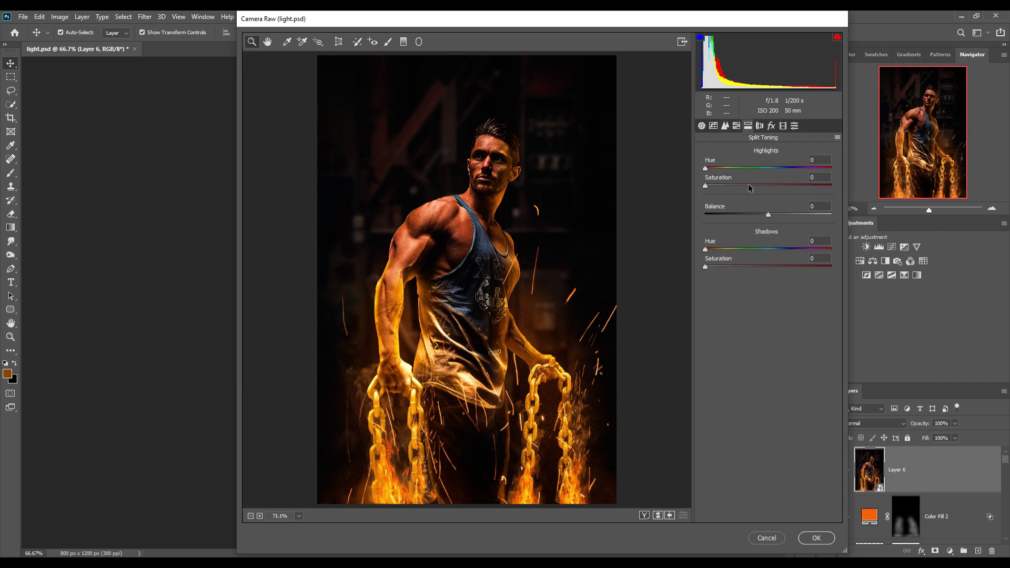
{"action": "left_click", "coordinate": [736, 126]}
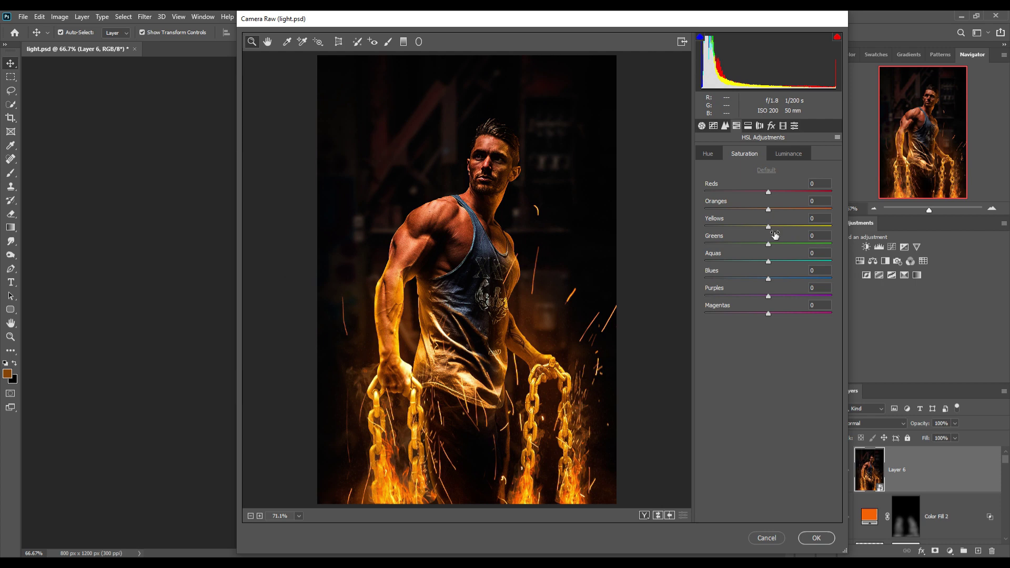
{"action": "mouse_move", "coordinate": [769, 229]}
{"action": "left_mouse_down"}
{"action": "mouse_move", "coordinate": [770, 212]}
{"action": "mouse_move", "coordinate": [776, 227]}
{"action": "left_mouse_up"}
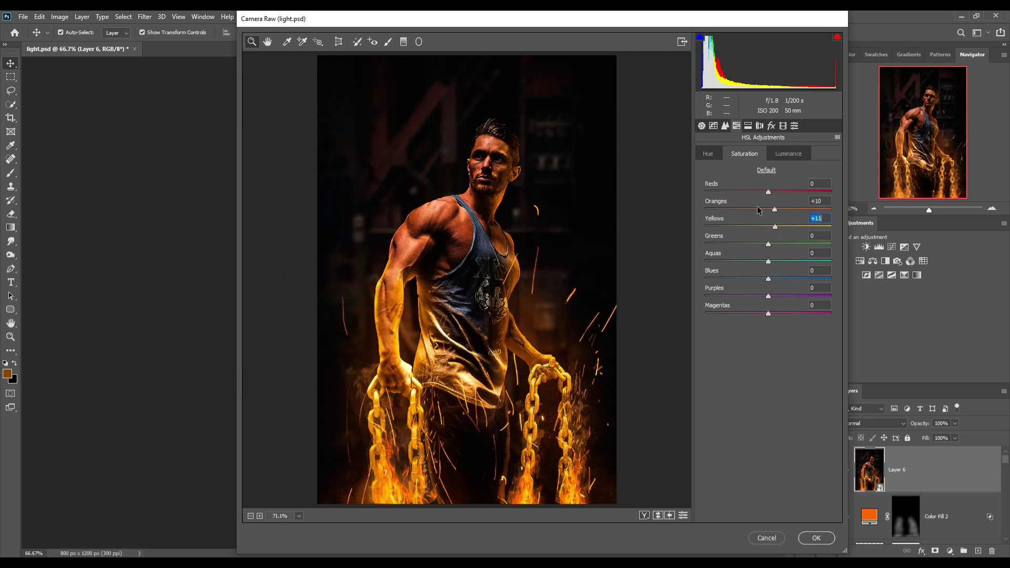
{"action": "left_click", "coordinate": [709, 154]}
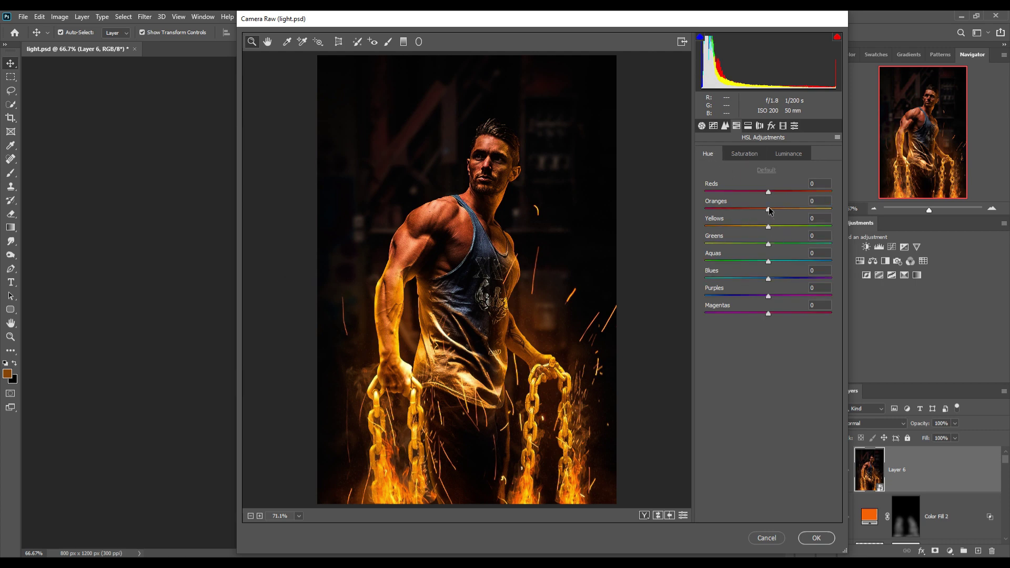
{"action": "mouse_move", "coordinate": [773, 206]}
{"action": "left_mouse_down"}
{"action": "mouse_move", "coordinate": [786, 205]}
{"action": "mouse_move", "coordinate": [763, 208]}
{"action": "left_mouse_up"}
Set the basic Camera Raw adjustments to Whites +10, Highlights +8 and Saturation +6, and apply the filter
{"action": "key", "text": "ctrl+alt+1"}
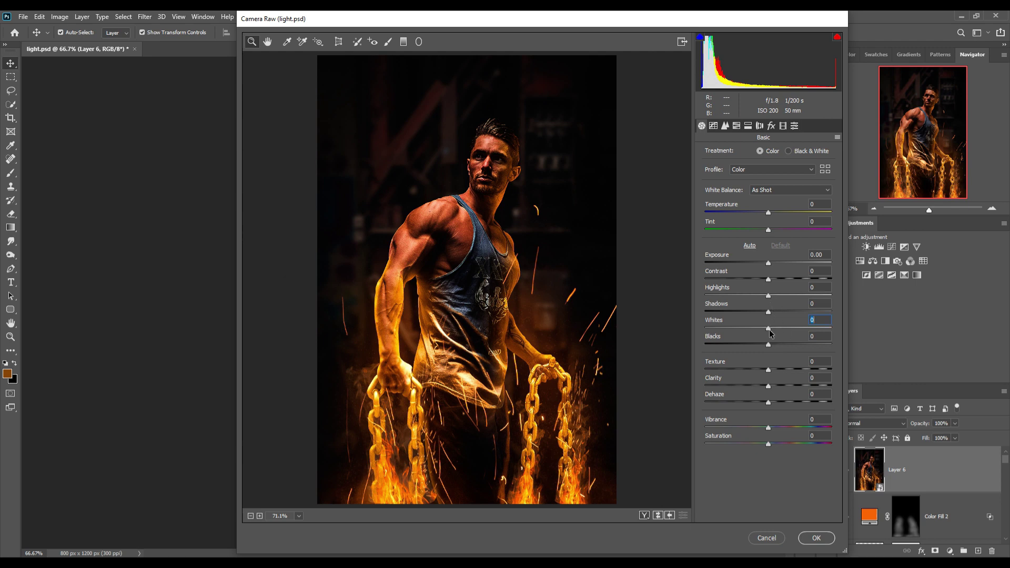
{"action": "left_click_drag", "start_coordinate": [769, 295], "coordinate": [772, 297]}
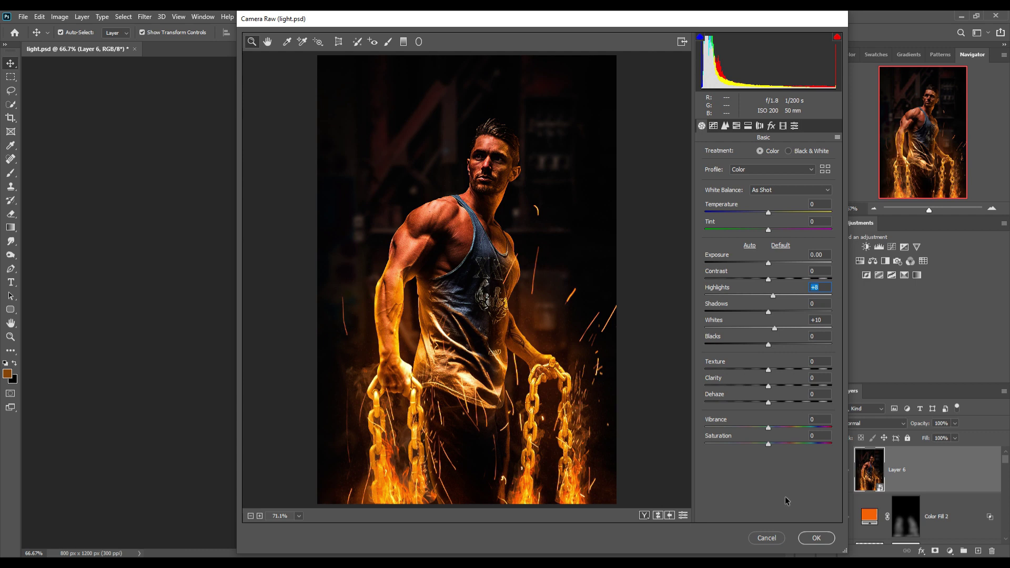
{"action": "left_click_drag", "start_coordinate": [769, 444], "coordinate": [773, 444]}
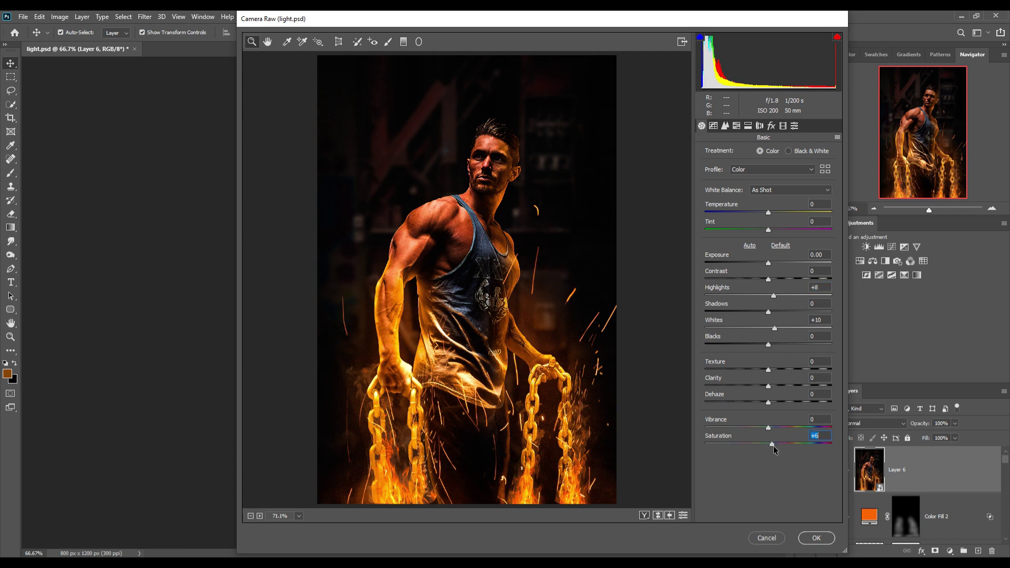
{"action": "left_click", "coordinate": [816, 538]}
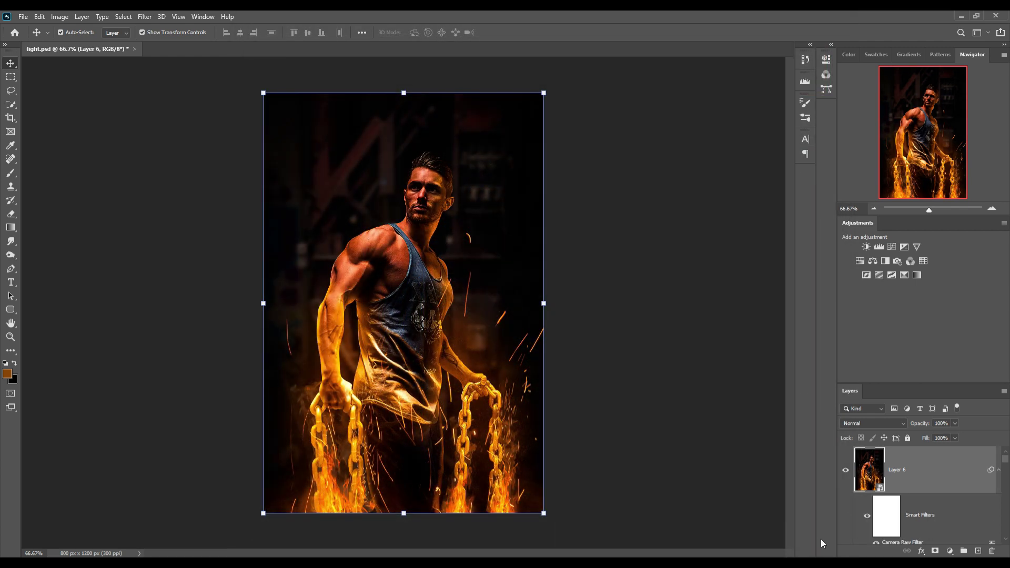